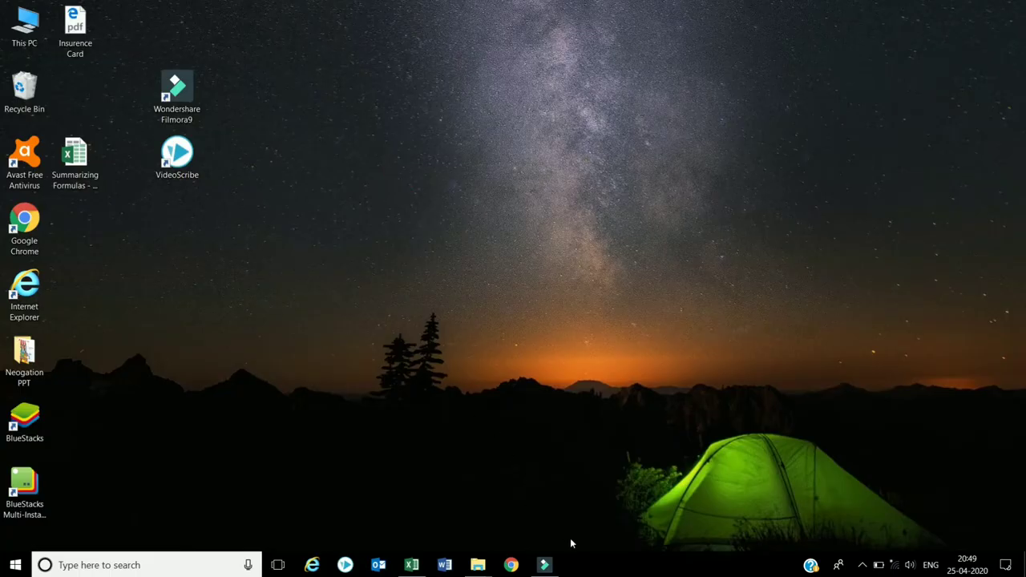
pyautogui.click(414, 568)
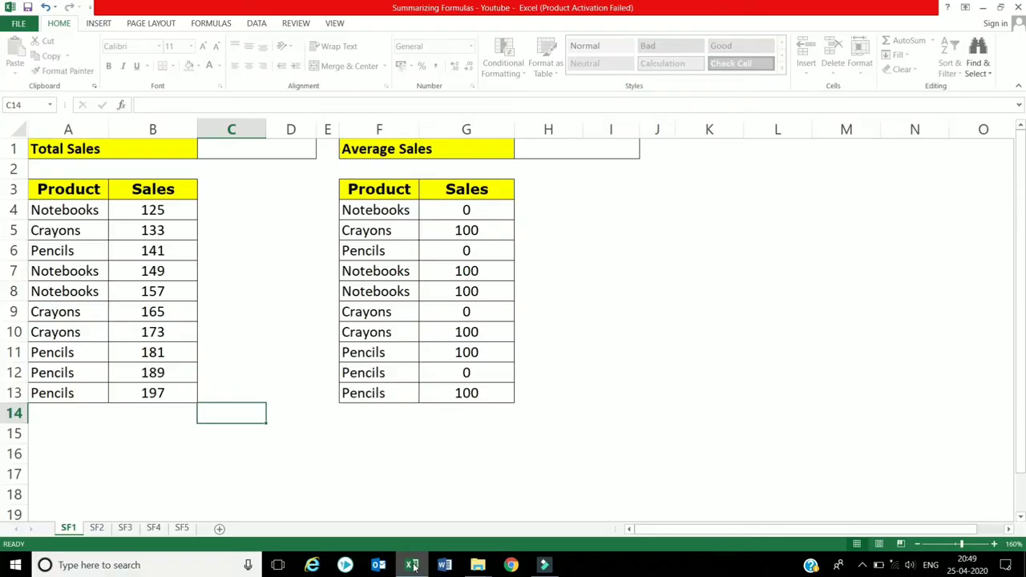
pyautogui.click(280, 287)
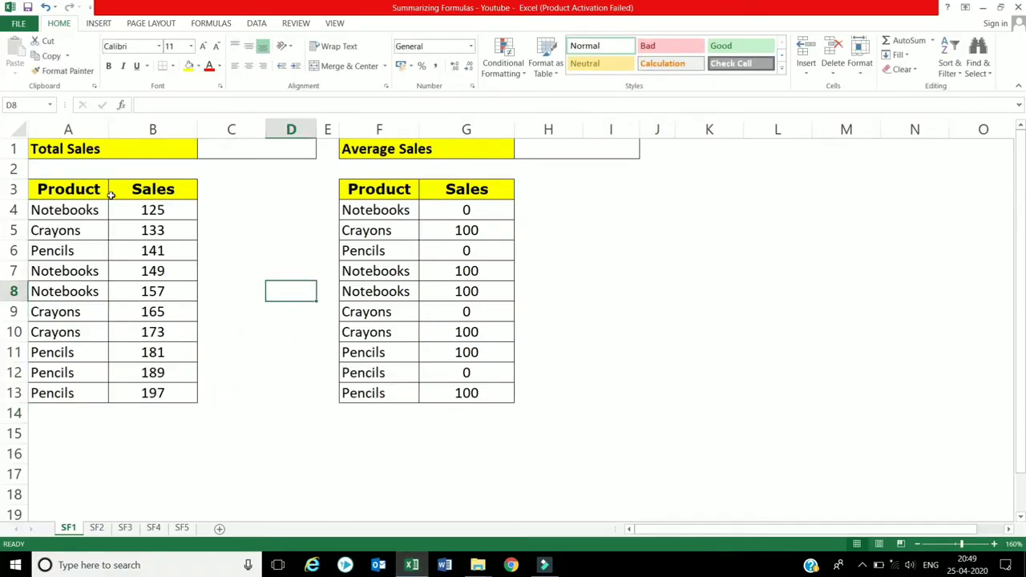
pyautogui.click(87, 211)
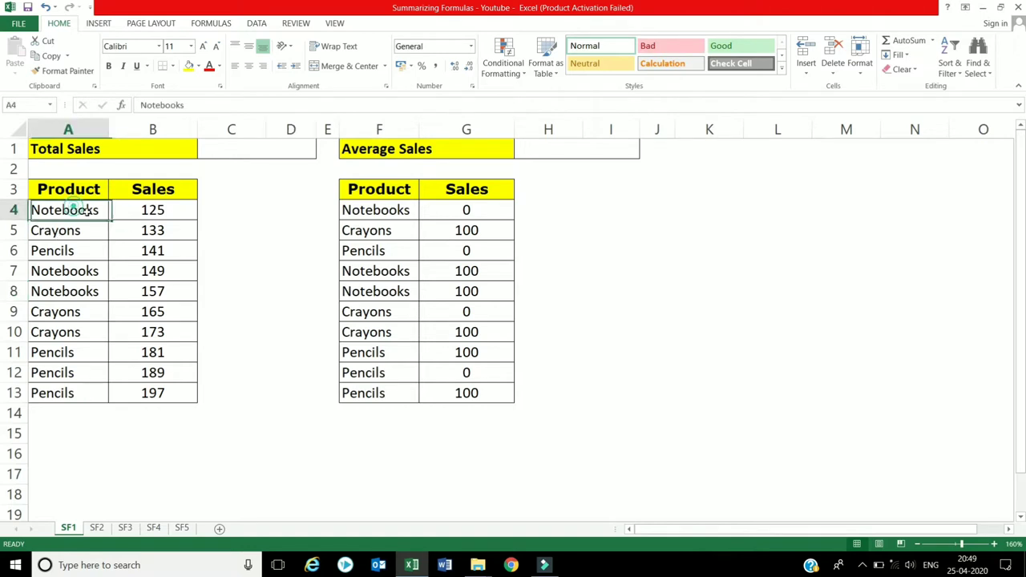
pyautogui.moveTo(87, 211); pyautogui.dragTo(144, 393)
pyautogui.click(228, 245)
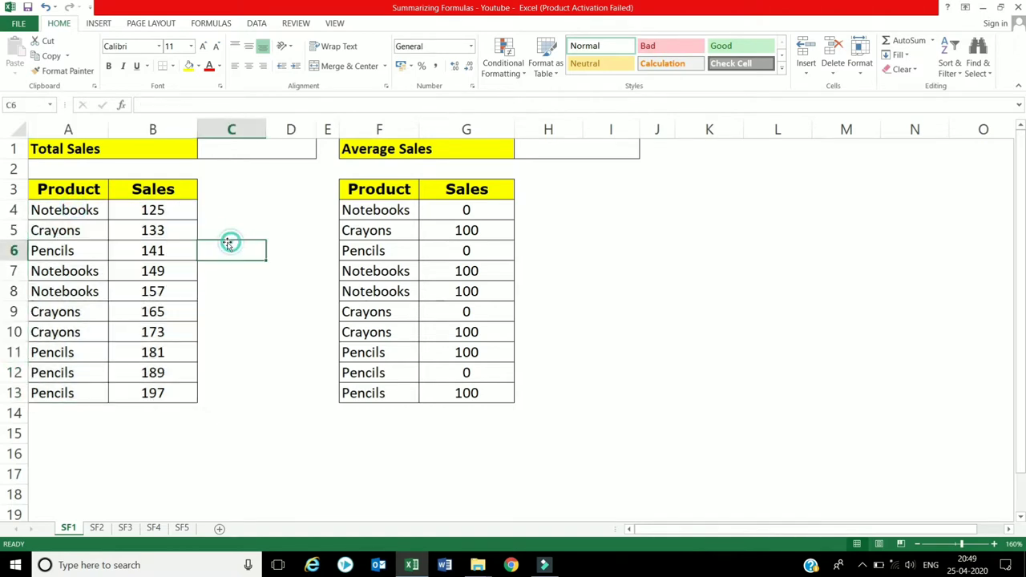
pyautogui.click(60, 152)
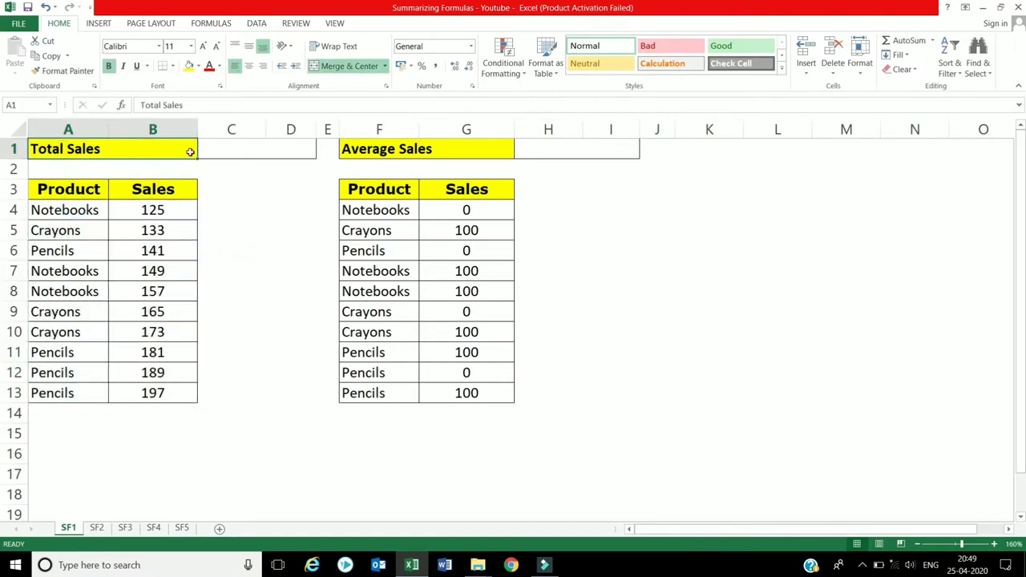
pyautogui.click(227, 149)
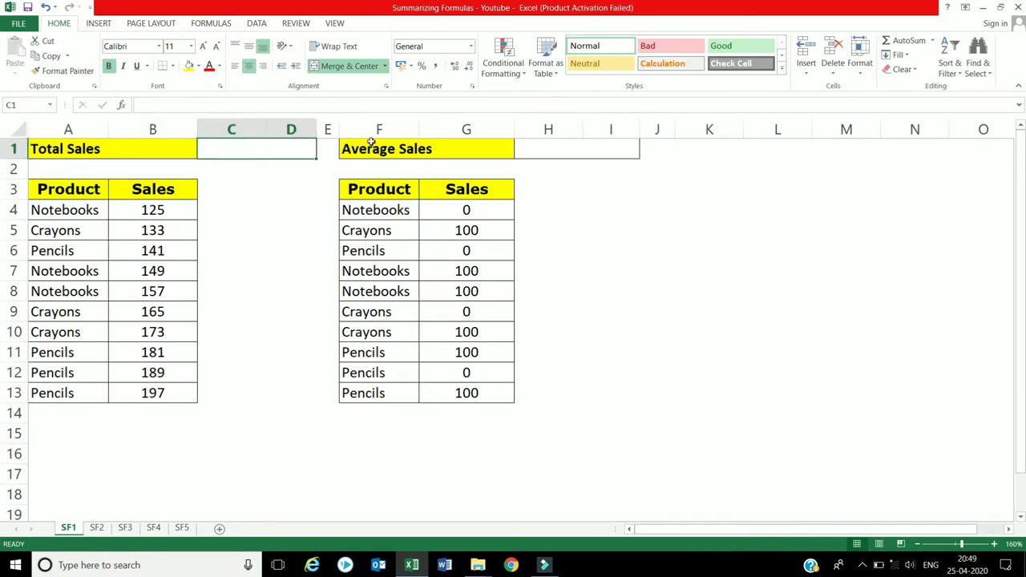
# Enter =SUM(B4:B13) in the Total Sales cell to show 1610, then select B4:B15
pyautogui.write('=sum')
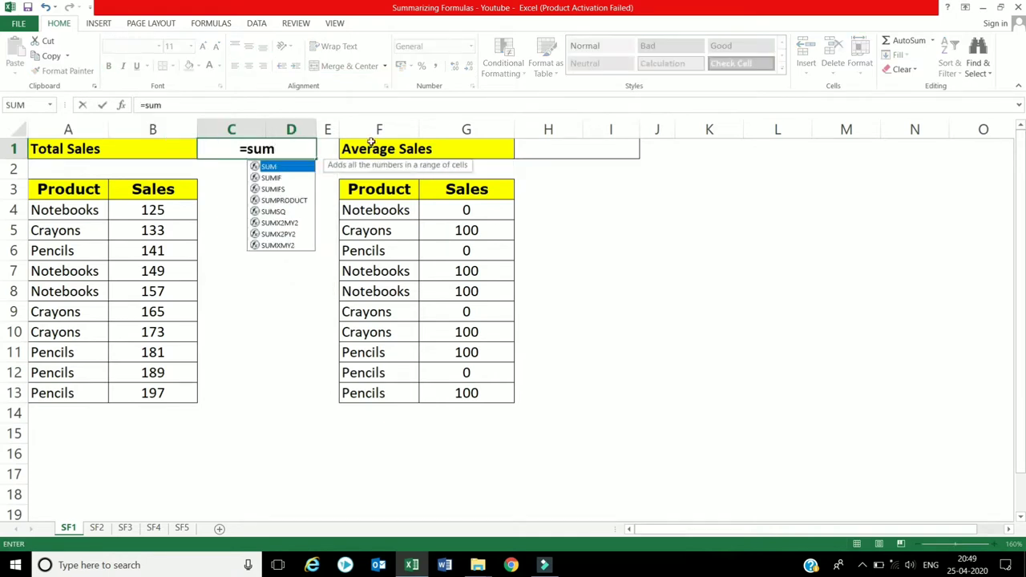
pyautogui.write('(')
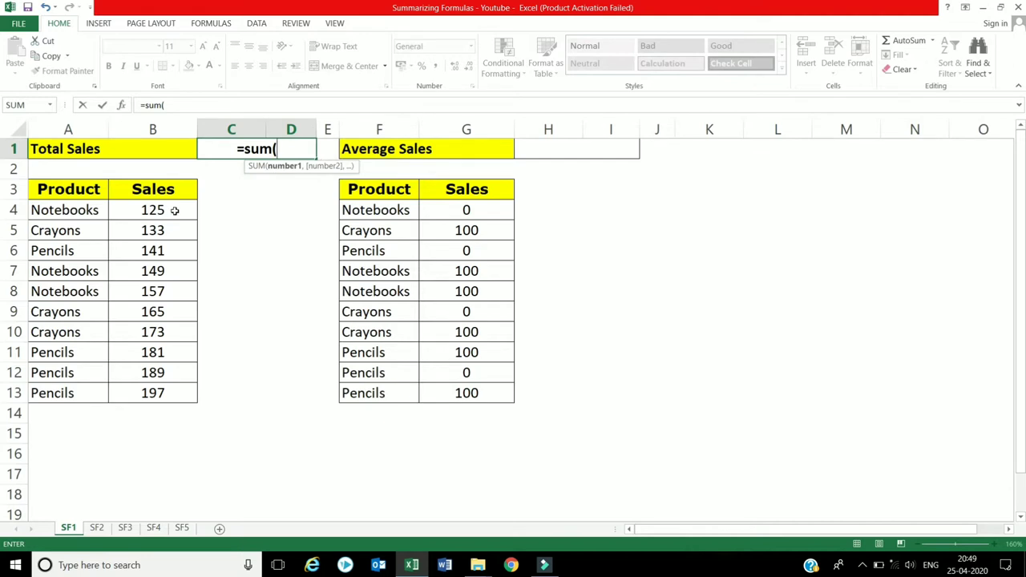
pyautogui.click(172, 213)
pyautogui.moveTo(171, 234); pyautogui.dragTo(157, 393)
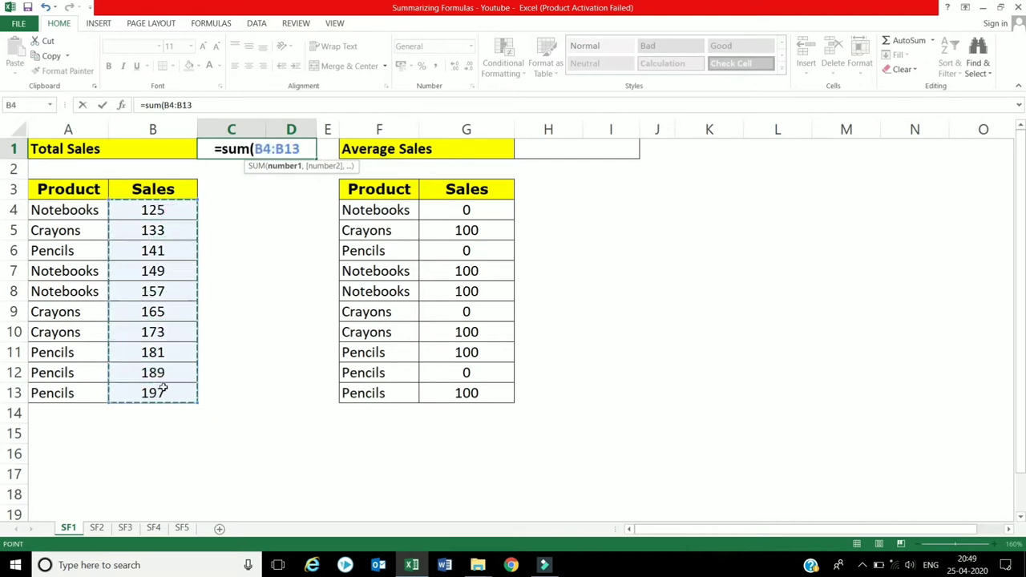
pyautogui.write(')')
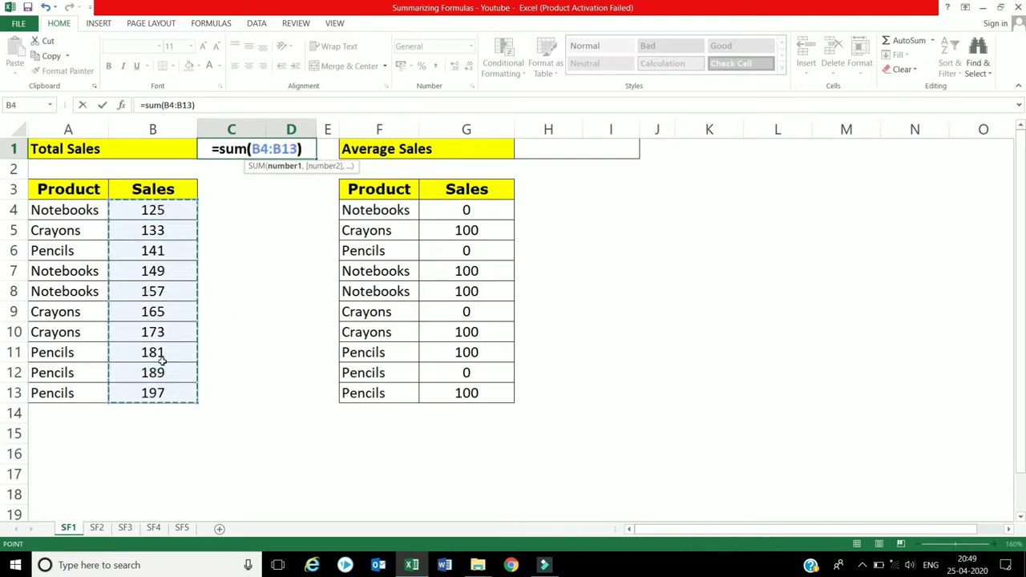
pyautogui.press('Return')
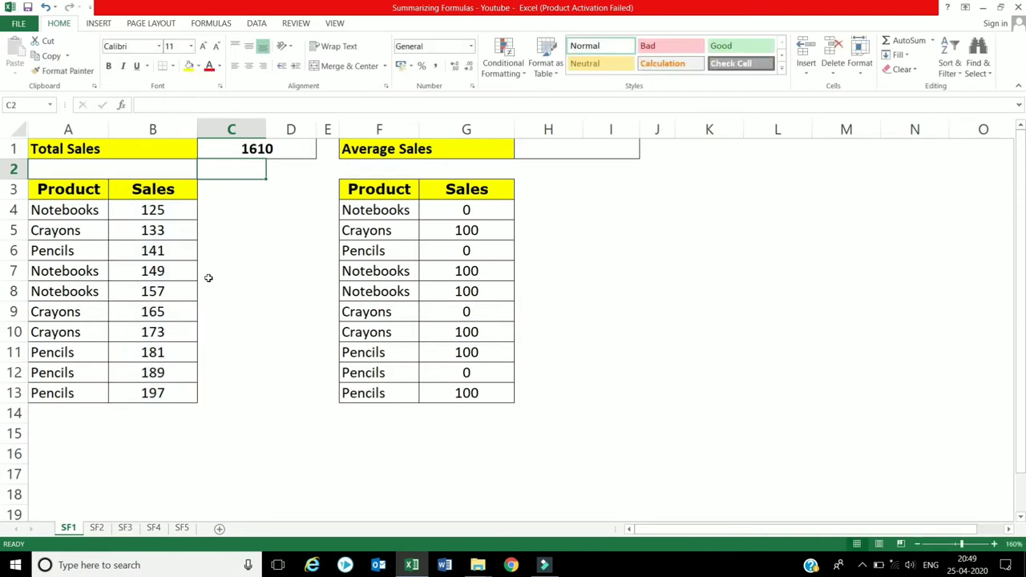
pyautogui.moveTo(178, 211); pyautogui.dragTo(150, 437)
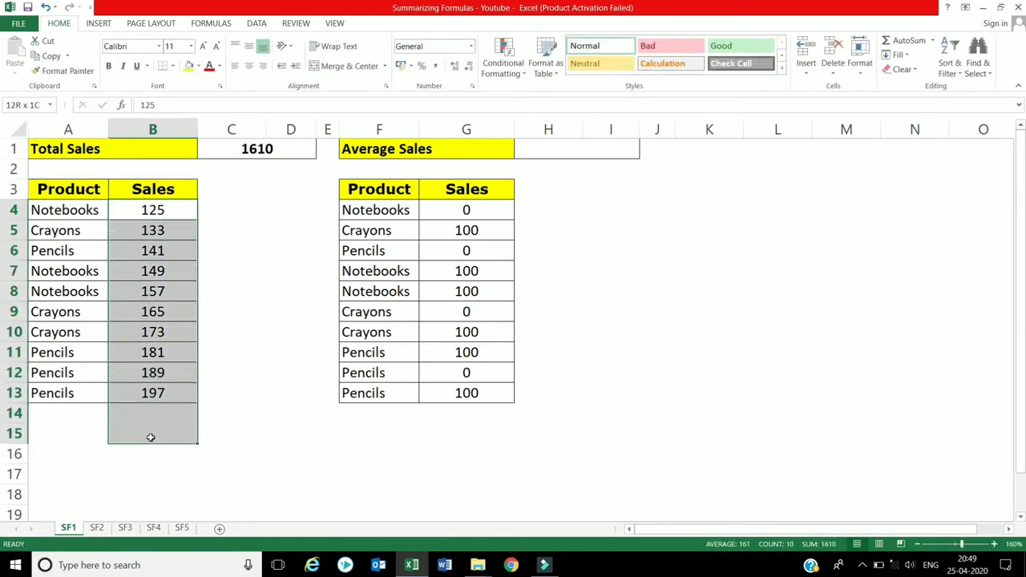
# AutoSum the selected sales to put a second 1610 total in B15, then select H1
pyautogui.click(900, 44)
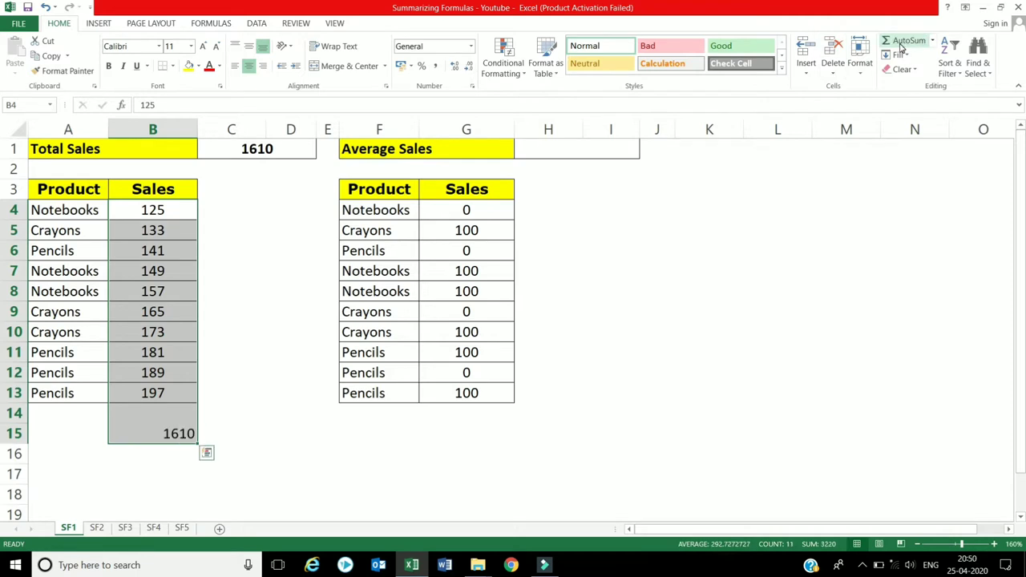
pyautogui.click(628, 150)
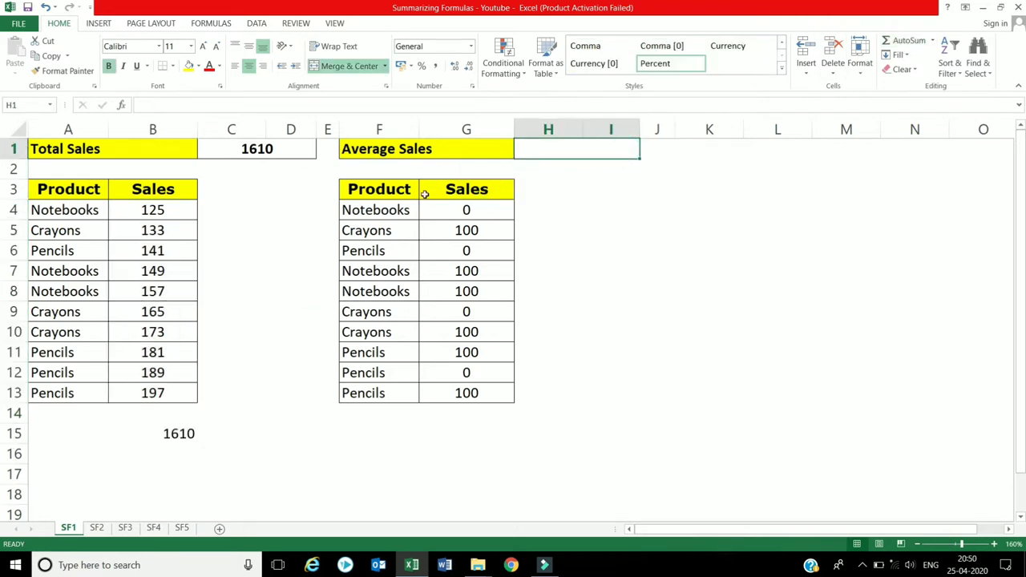
pyautogui.moveTo(388, 207); pyautogui.dragTo(458, 389)
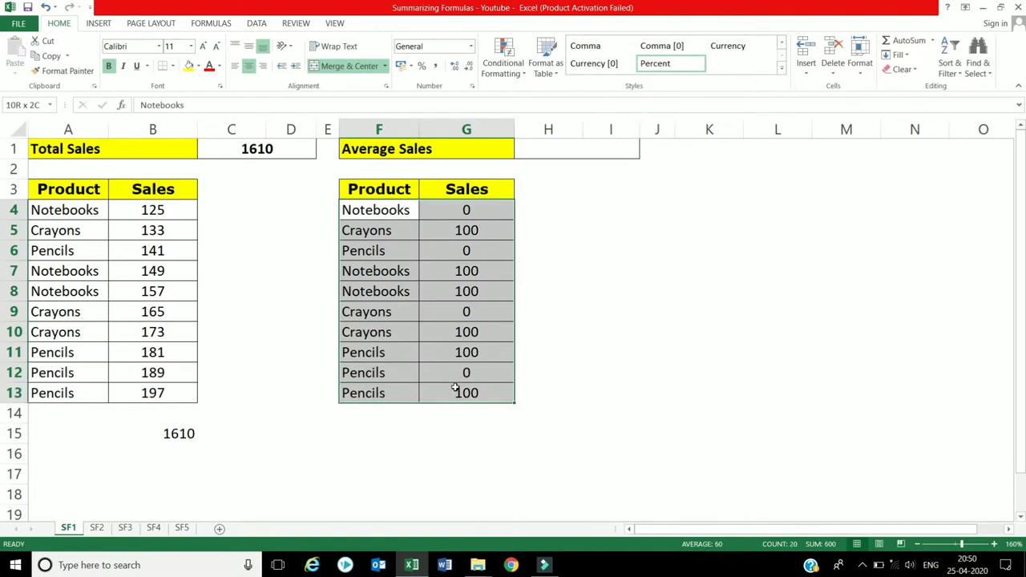
pyautogui.click(582, 146)
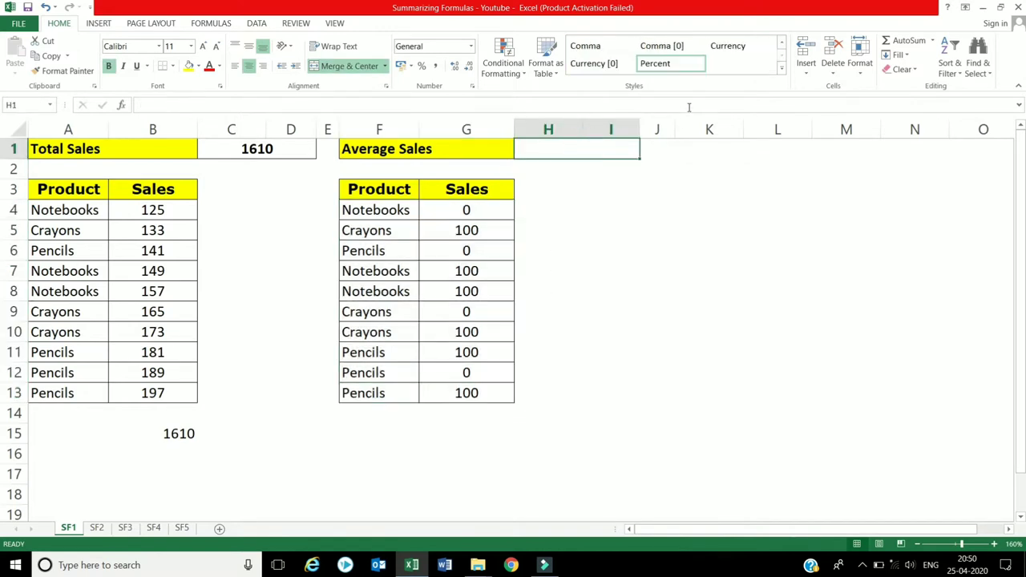
# Enter =AVERAGE(G4:G13) in H1 so Average Sales shows 60
pyautogui.write('=ave')
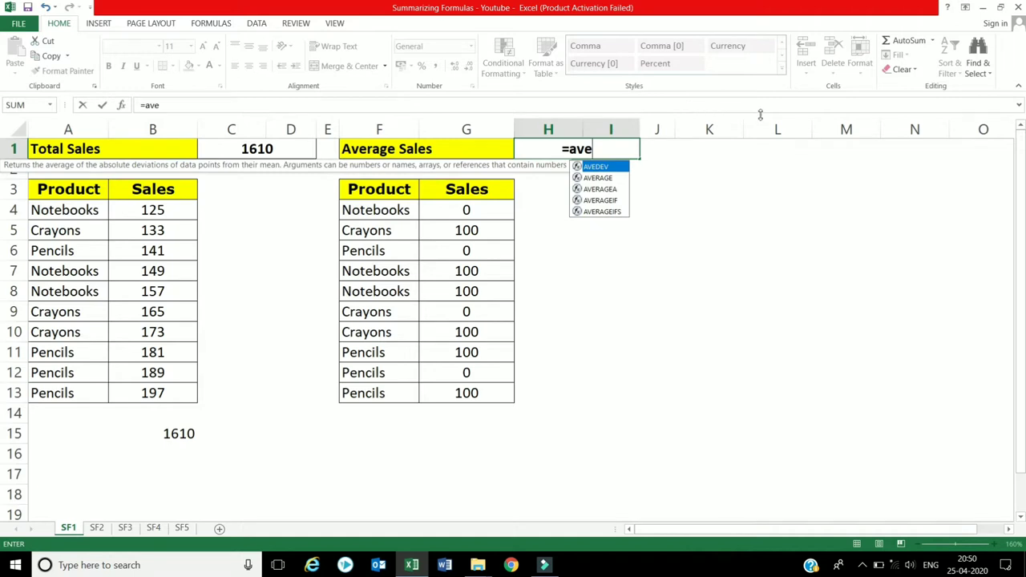
pyautogui.click(614, 177)
pyautogui.doubleClick(593, 178)
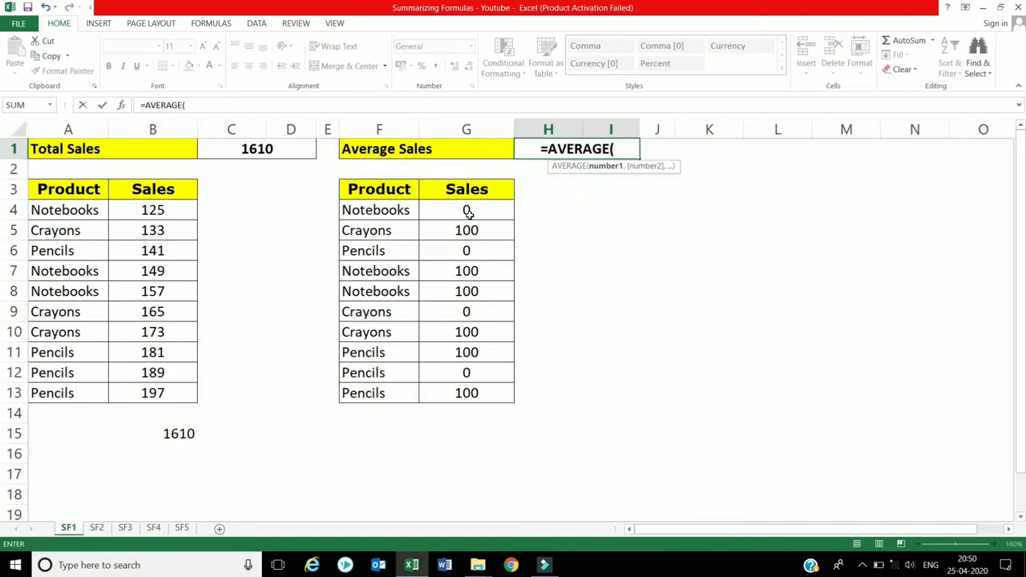
pyautogui.moveTo(469, 211)
pyautogui.mouseDown()
pyautogui.moveTo(472, 393)
pyautogui.moveTo(481, 391)
pyautogui.mouseUp()
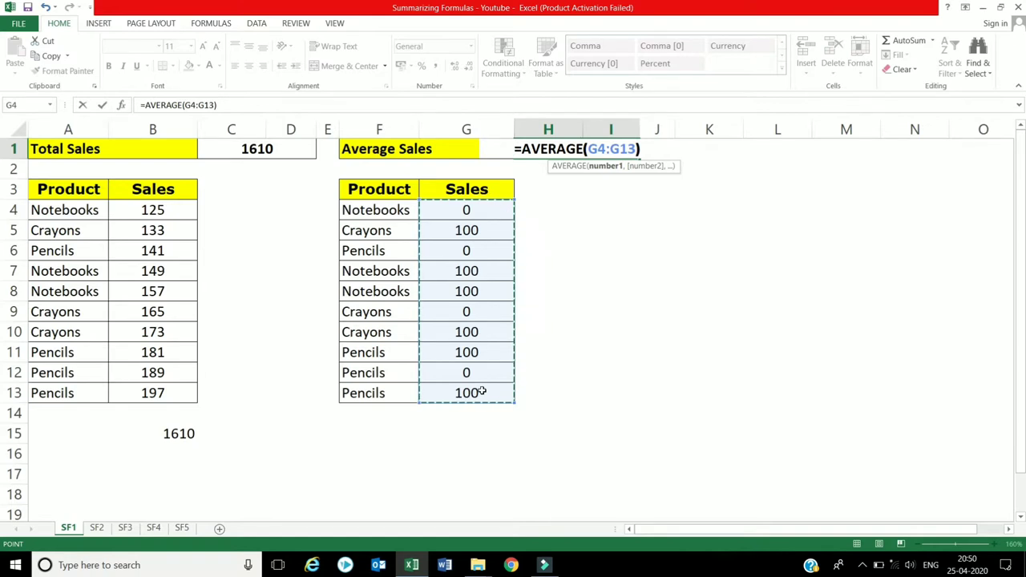
pyautogui.press('Return')
pyautogui.click(726, 321)
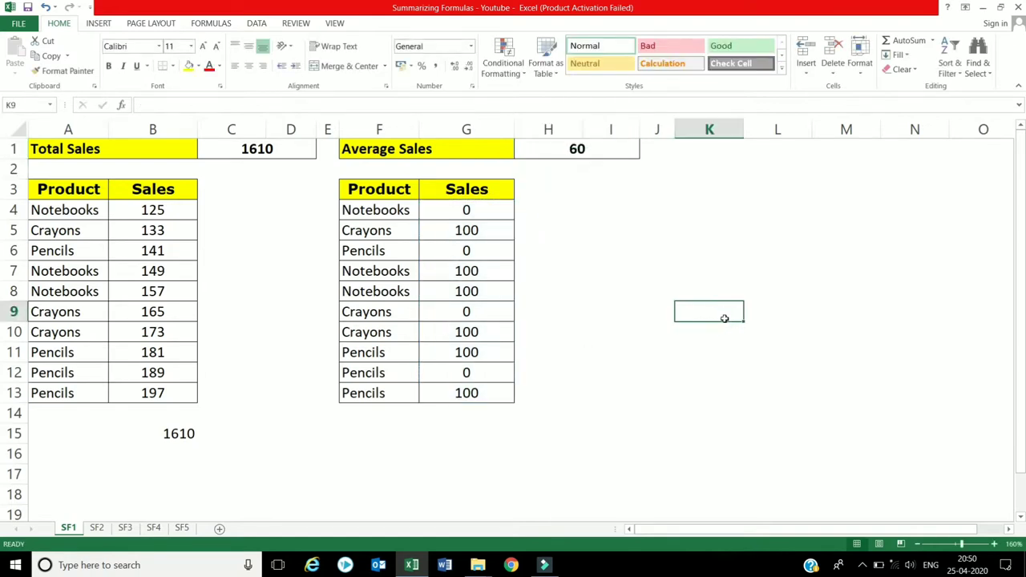
# Type the label Sum in K7 and move across to M7
pyautogui.click(716, 275)
pyautogui.write('Su')
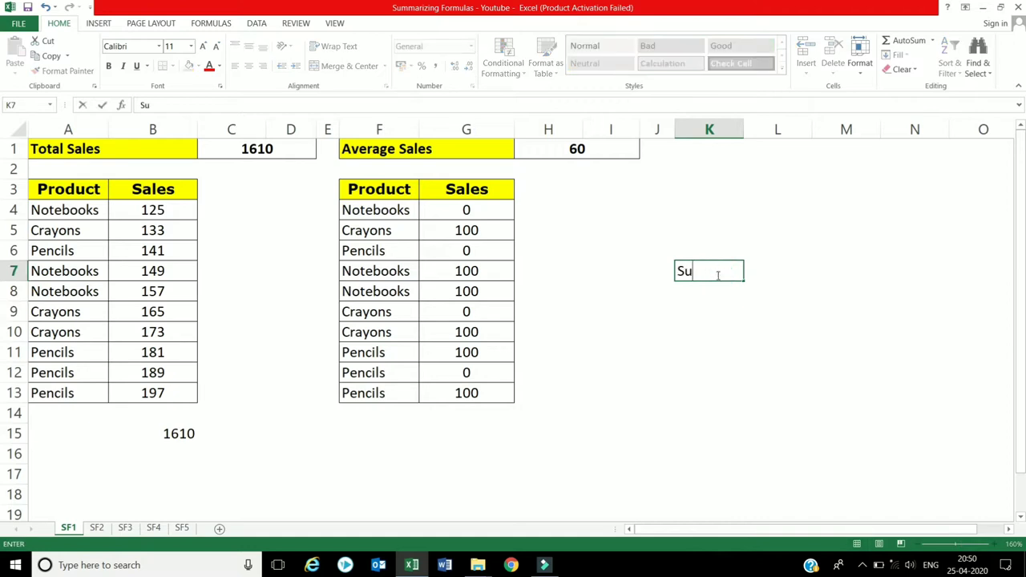
pyautogui.write('m')
pyautogui.press('Tab')
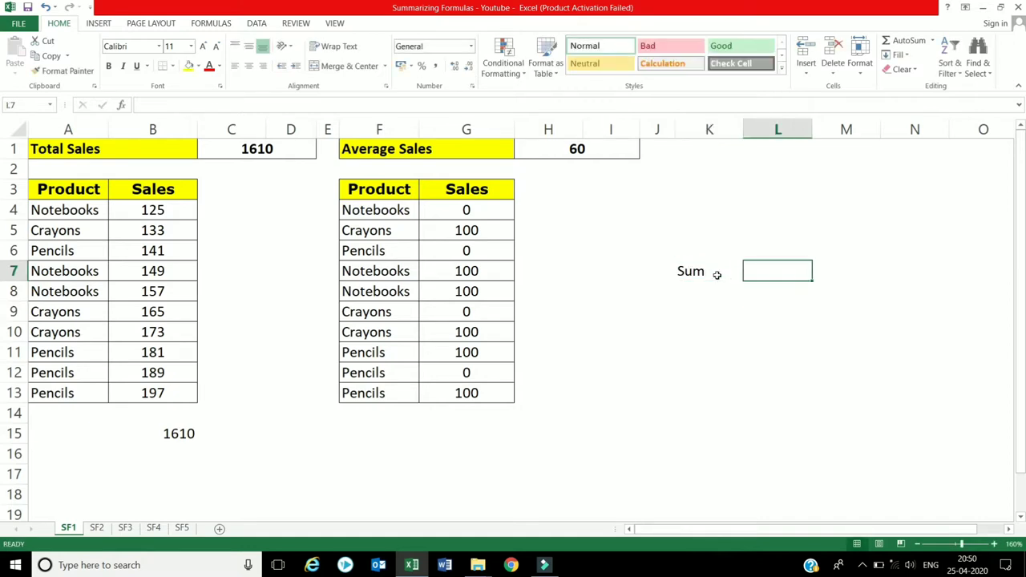
pyautogui.press('Tab')
# Enter =SUM(G4:G13) in M7 to total the second table's sales, 600
pyautogui.write('=')
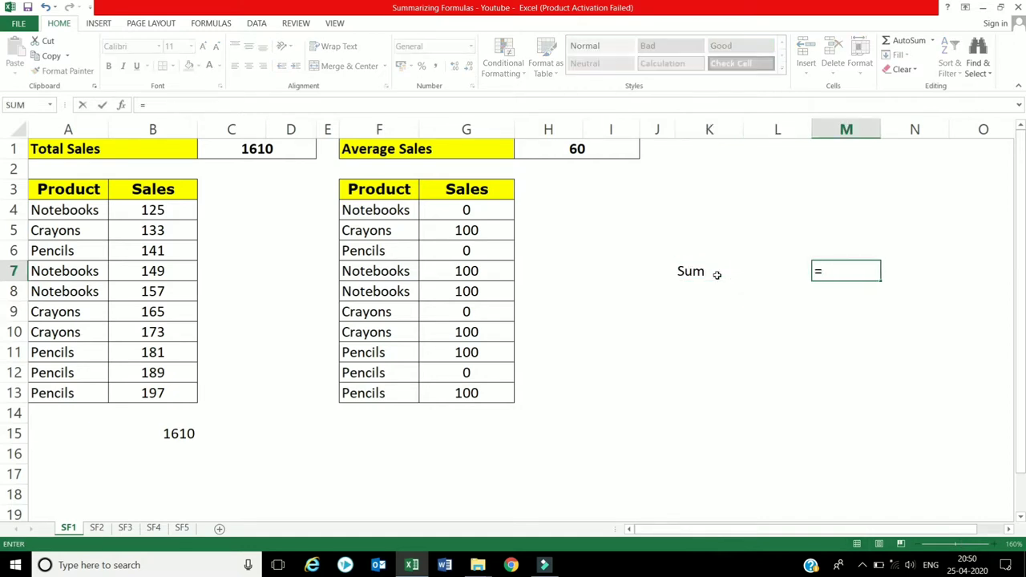
pyautogui.write('su')
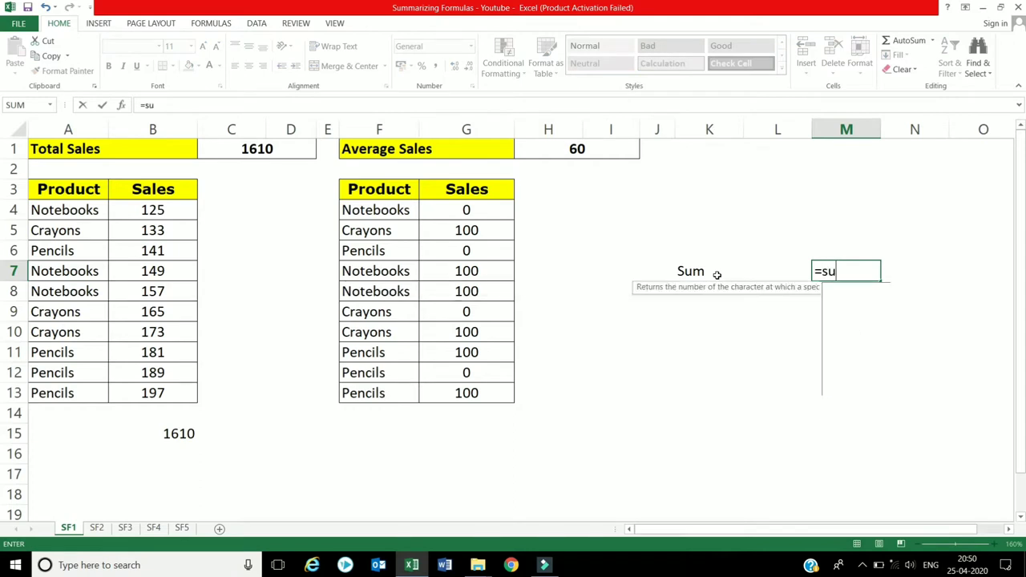
pyautogui.write('m(')
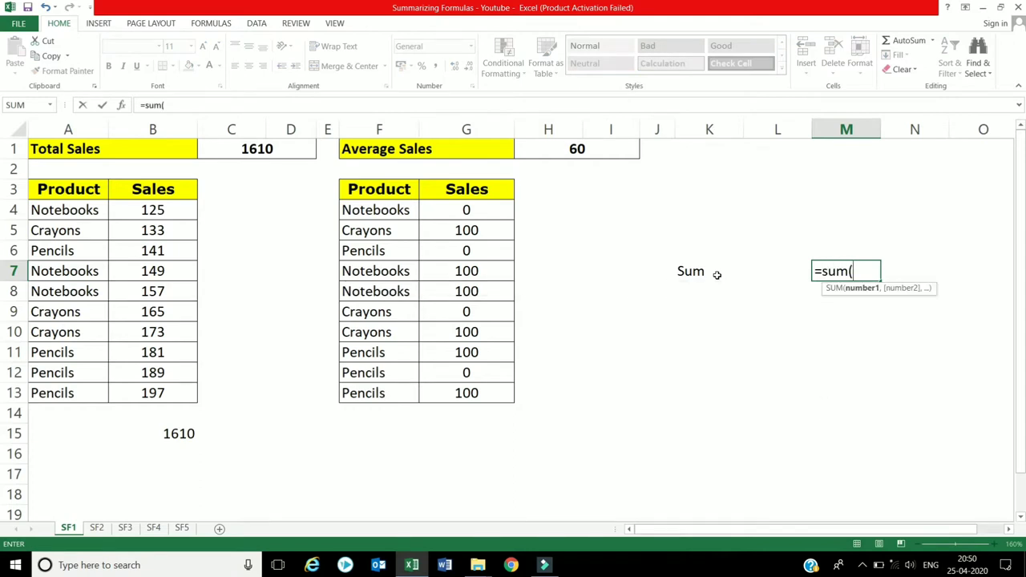
pyautogui.click(449, 209)
pyautogui.moveTo(455, 245); pyautogui.dragTo(440, 390)
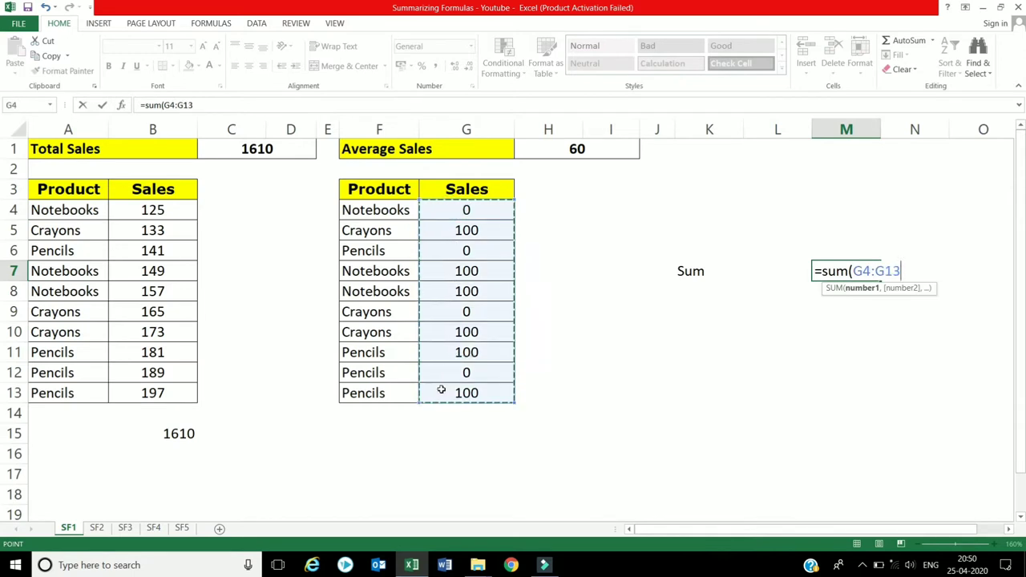
pyautogui.write(')')
pyautogui.press('Return')
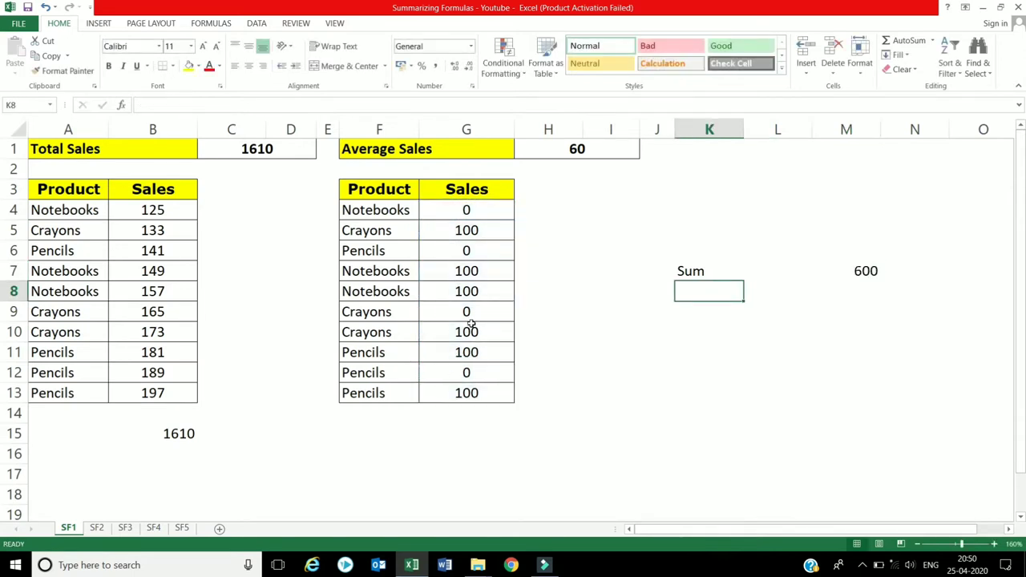
pyautogui.moveTo(486, 213); pyautogui.dragTo(481, 393)
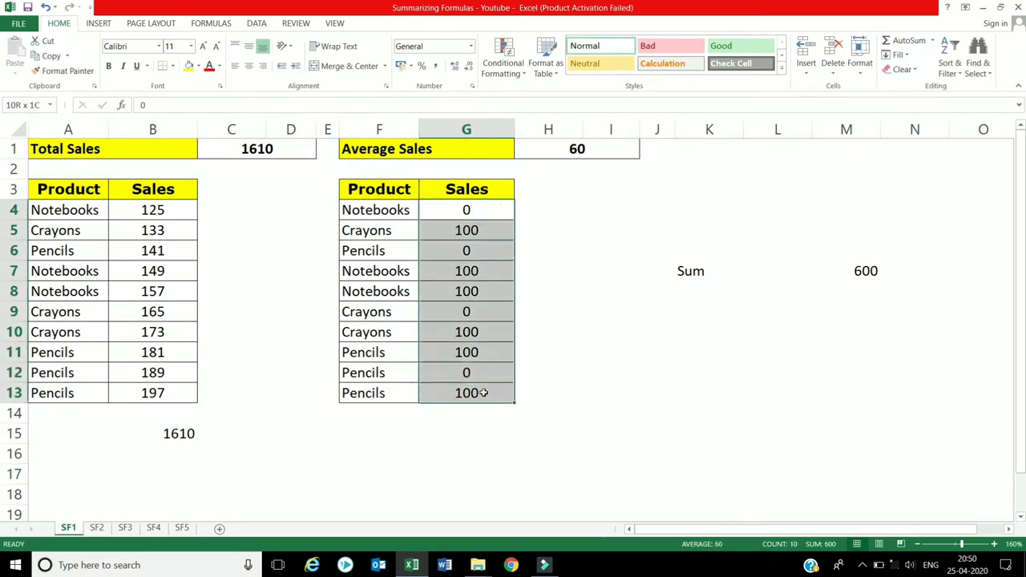
pyautogui.click(704, 304)
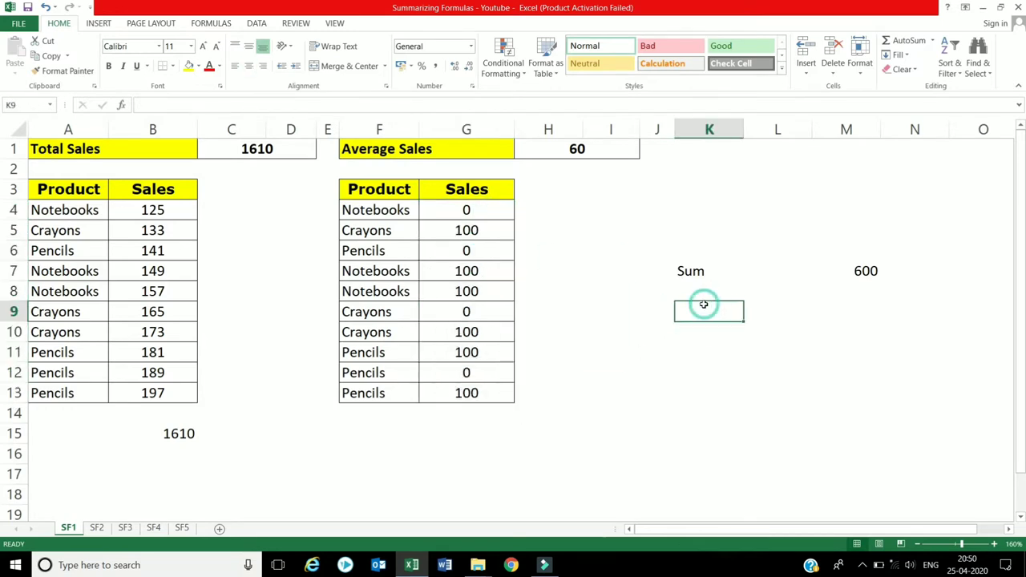
# Label K9 as Count and enter =COUNT(G4:G13) in M9, giving 10
pyautogui.write('Co')
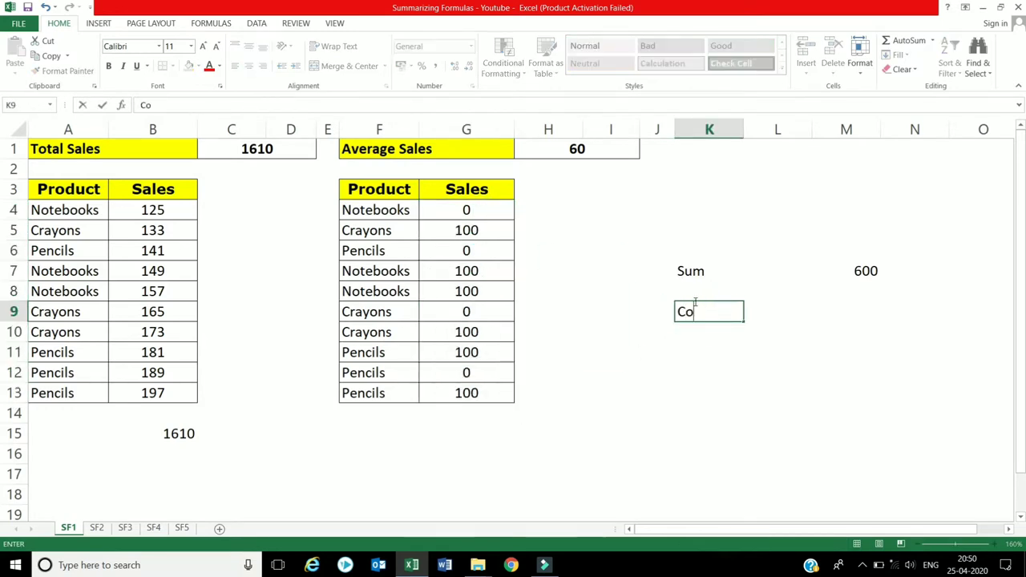
pyautogui.write('unt')
pyautogui.press('Tab')
pyautogui.press('Tab')
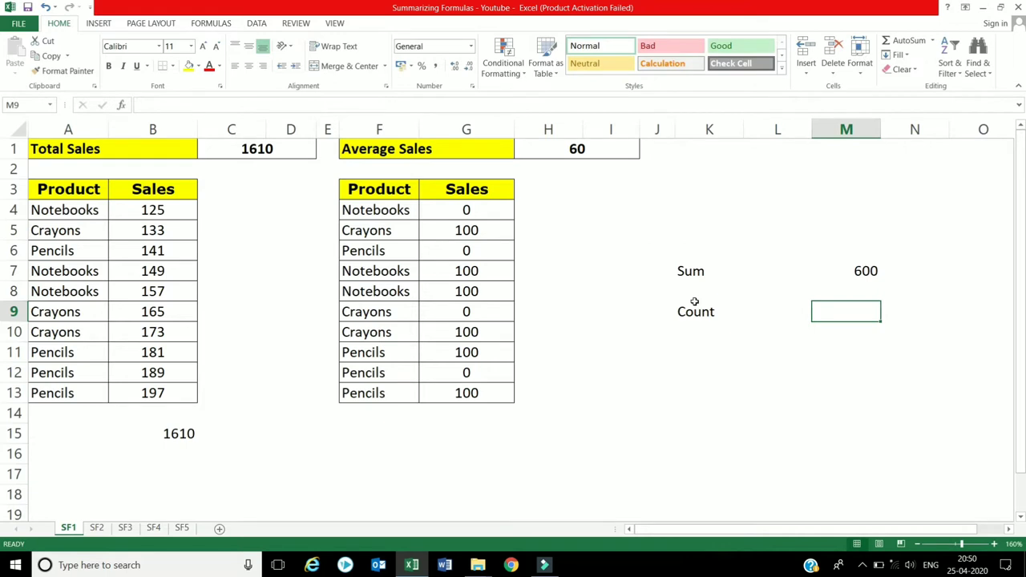
pyautogui.write('=CO')
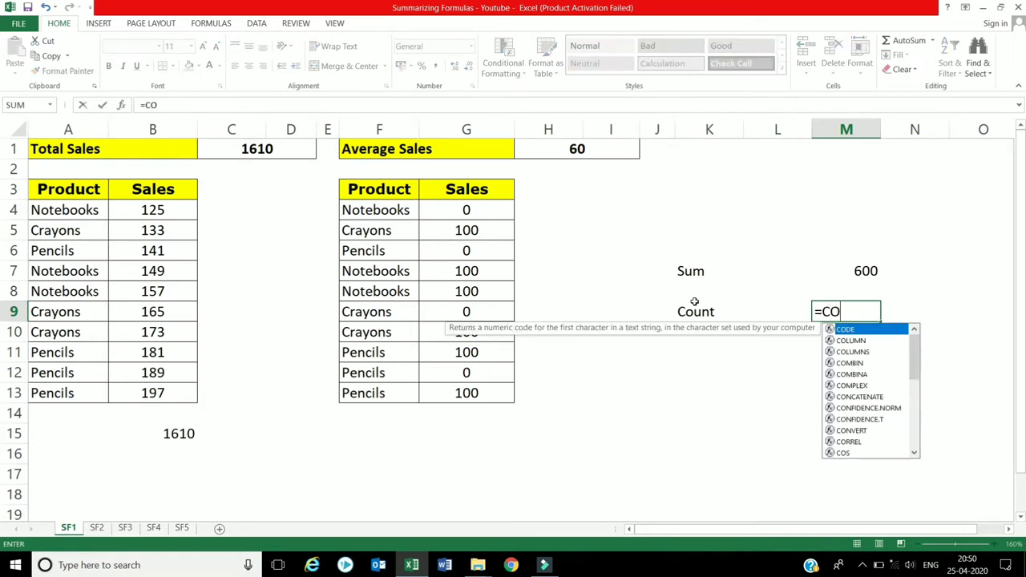
pyautogui.write('unt')
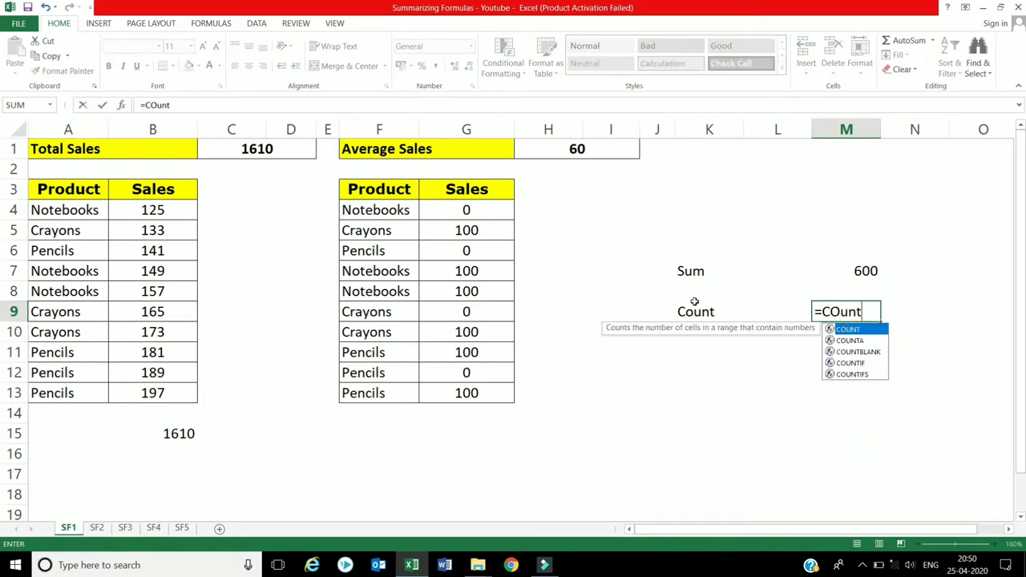
pyautogui.press('BackSpace')
pyautogui.press('BackSpace')
pyautogui.press('BackSpace')
pyautogui.write('ount(')
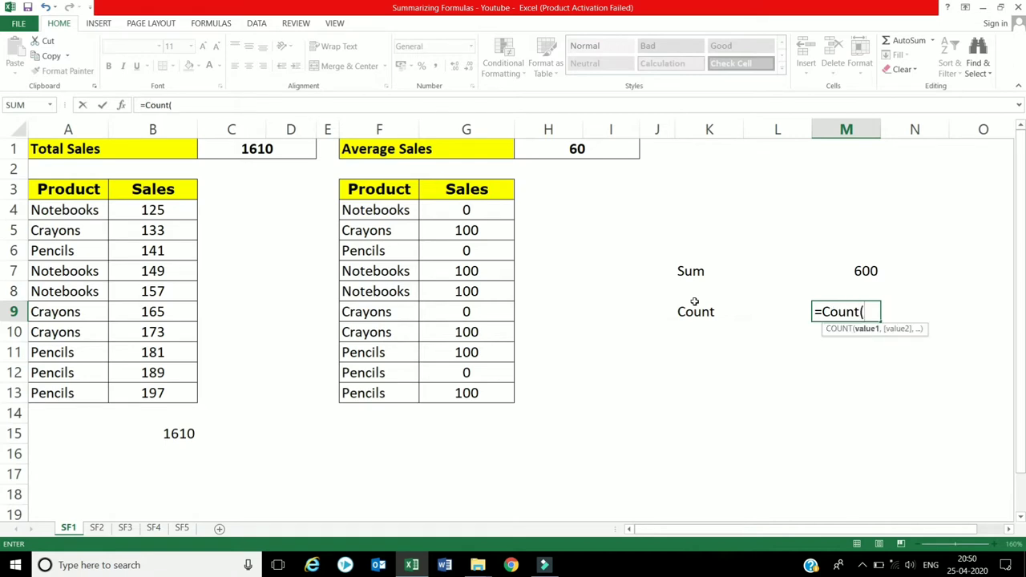
pyautogui.moveTo(439, 209); pyautogui.dragTo(451, 390)
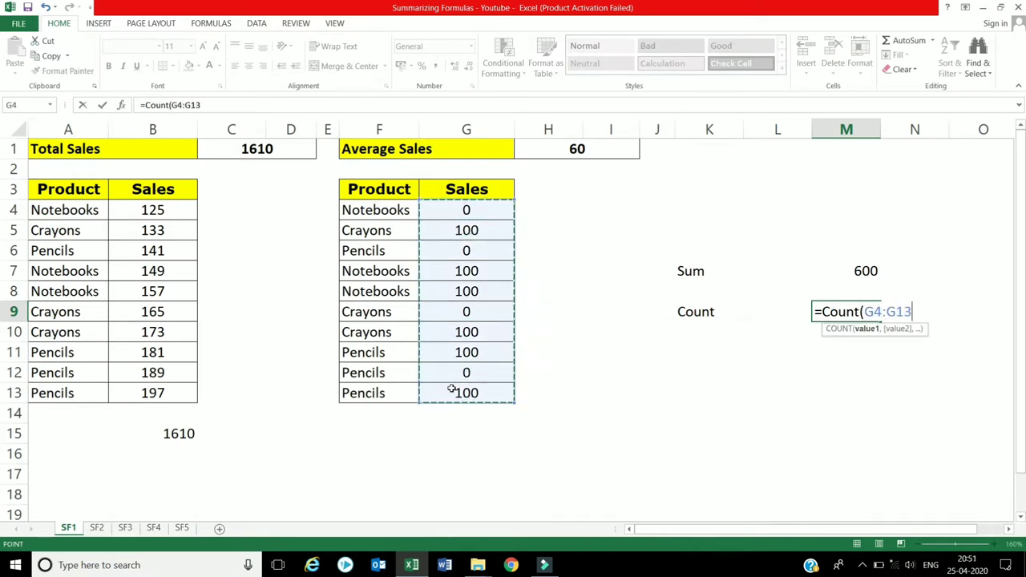
pyautogui.press('Return')
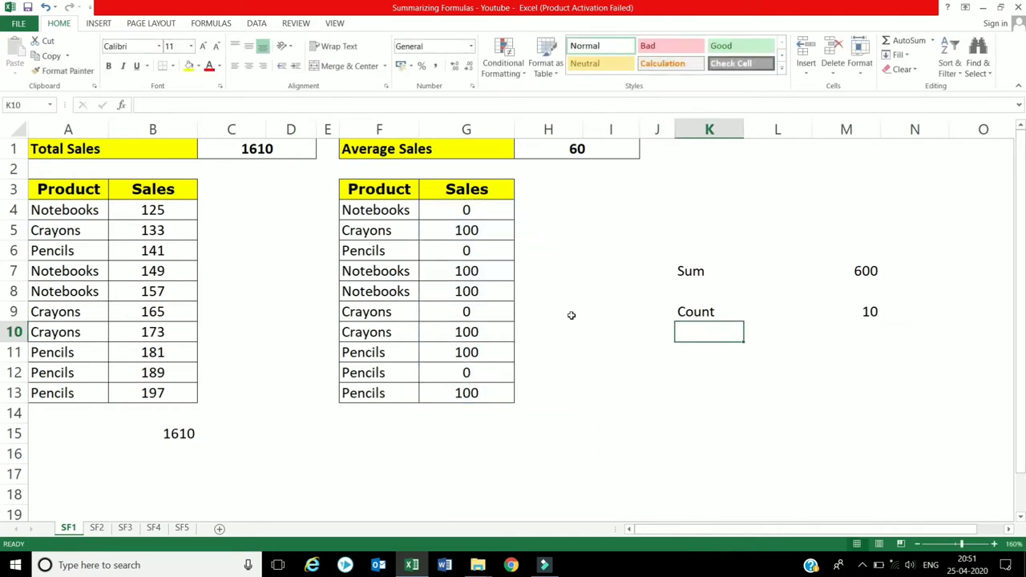
pyautogui.click(957, 308)
# Enter =M7/M9 in O10 to compute the average as Sum divided by Count, 60
pyautogui.press('Return')
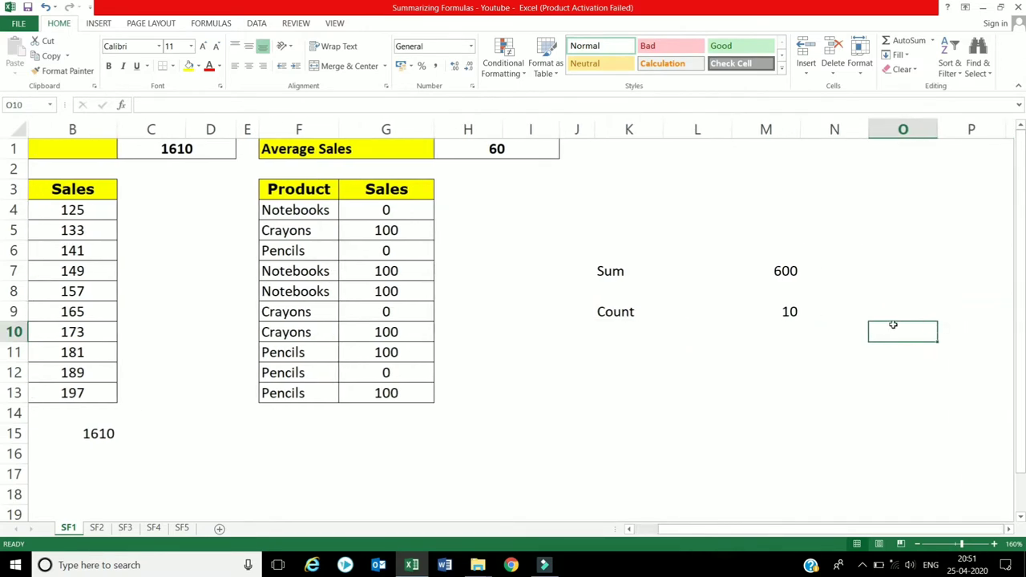
pyautogui.write('=')
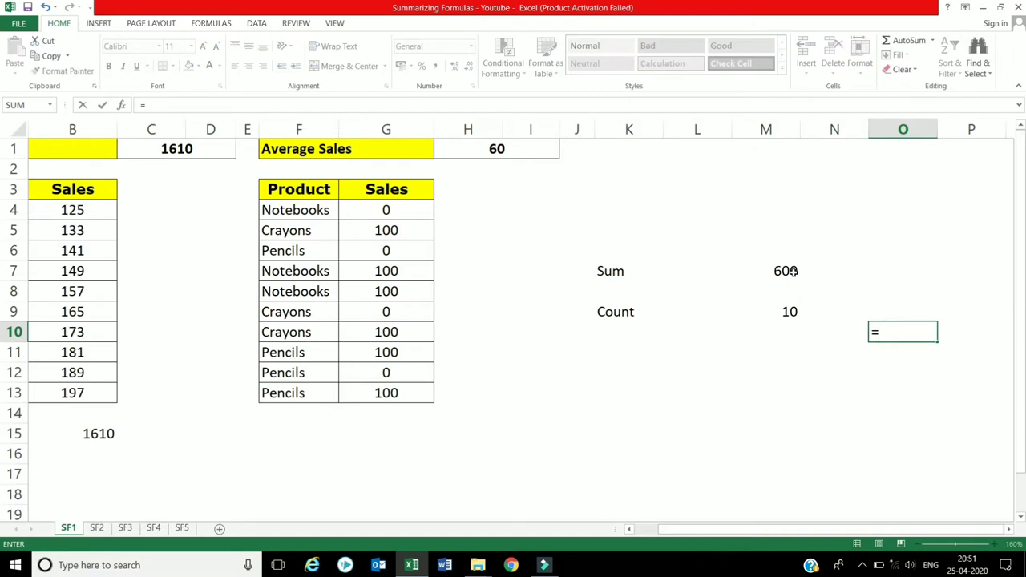
pyautogui.click(788, 271)
pyautogui.write('/')
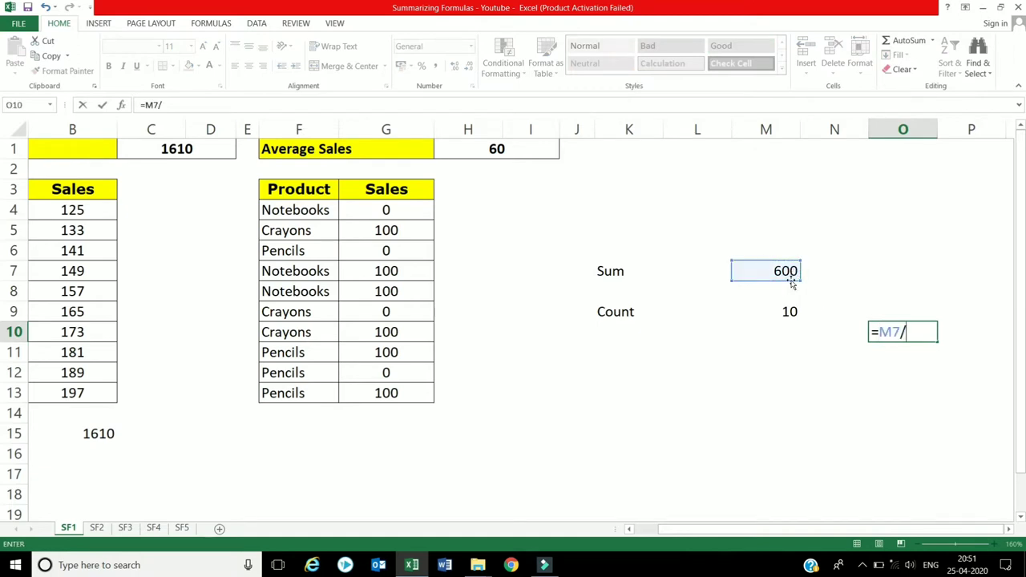
pyautogui.click(788, 311)
pyautogui.press('Return')
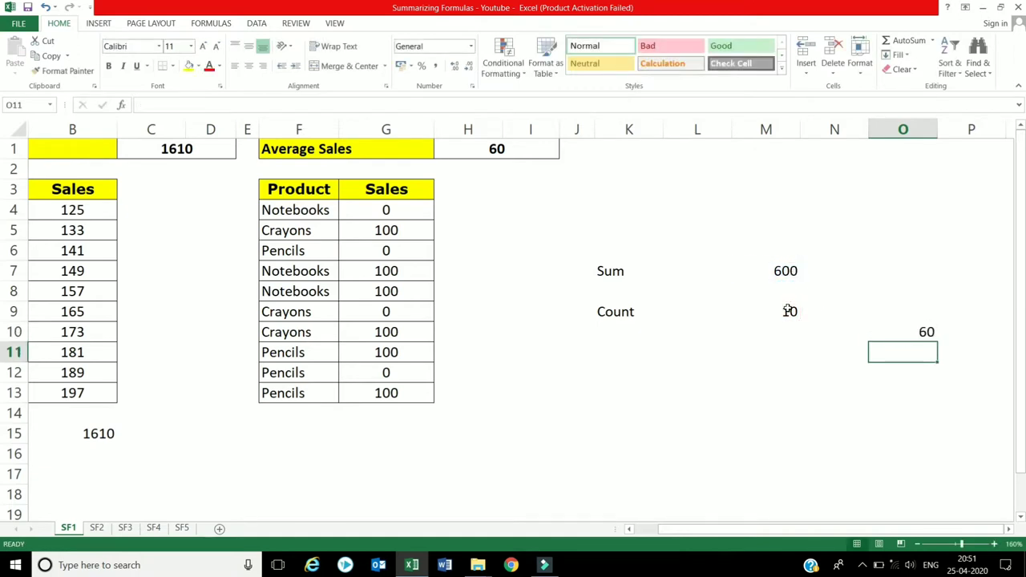
pyautogui.click(788, 311)
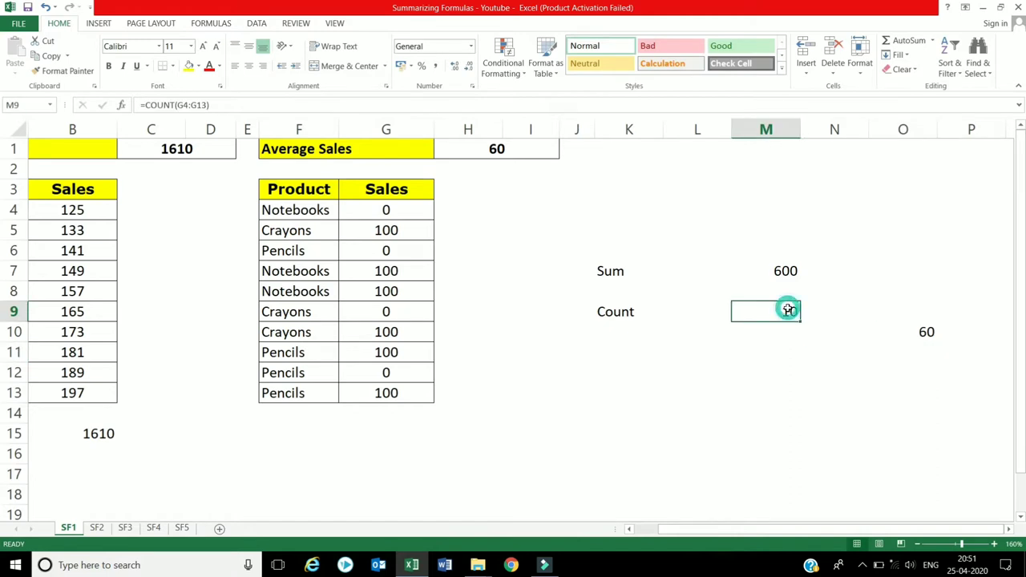
pyautogui.click(420, 298)
# Set G8 to nil and clear G10, so Sum becomes 400, Count 8, averages 50
pyautogui.write('ni')
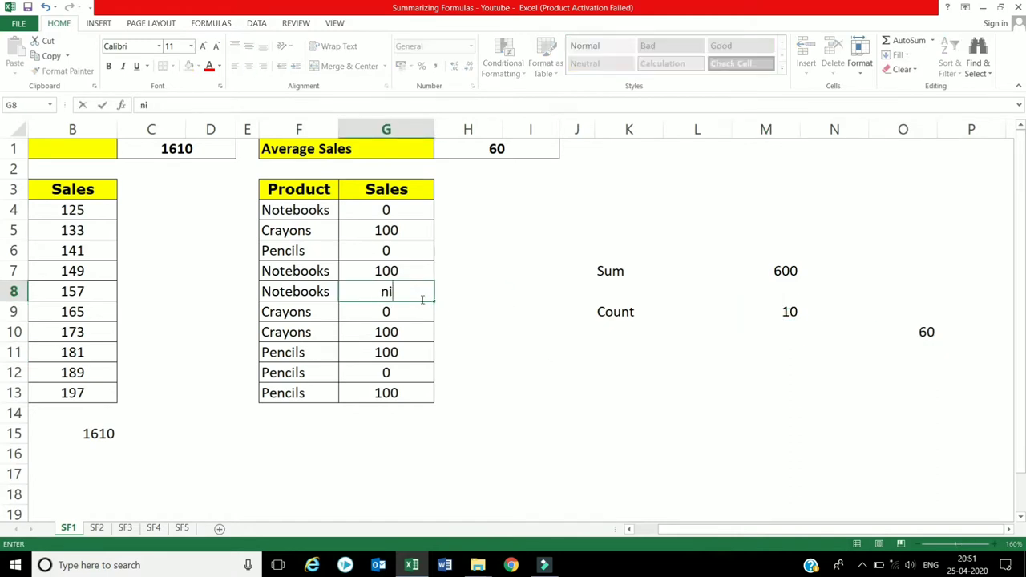
pyautogui.write('l')
pyautogui.press('Return')
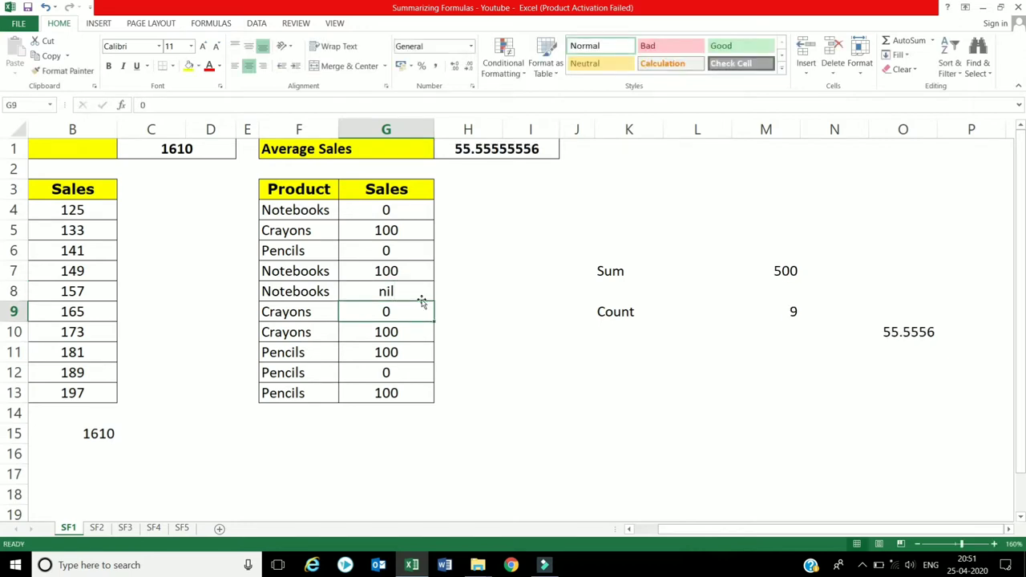
pyautogui.press('Down')
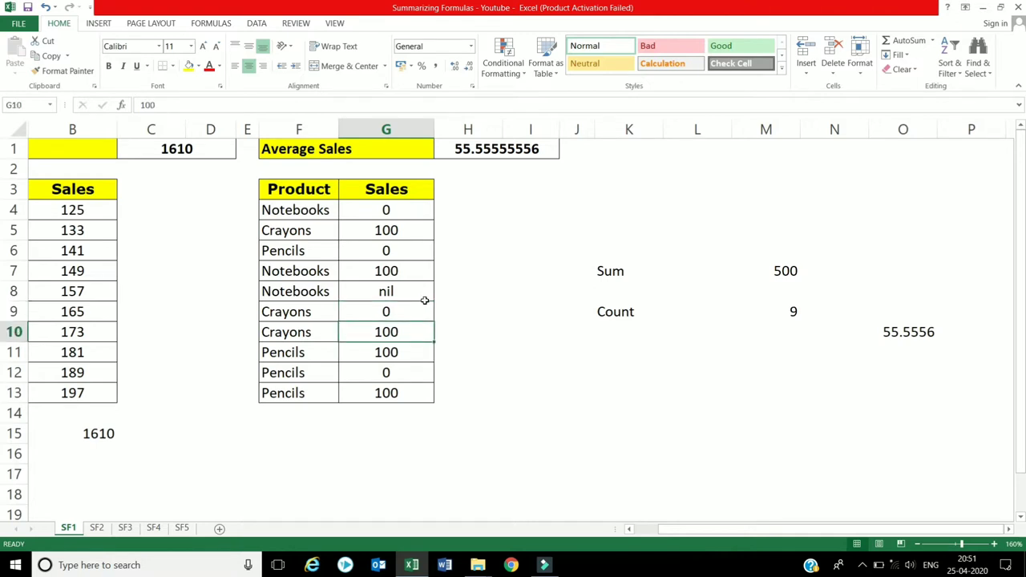
pyautogui.press('Delete')
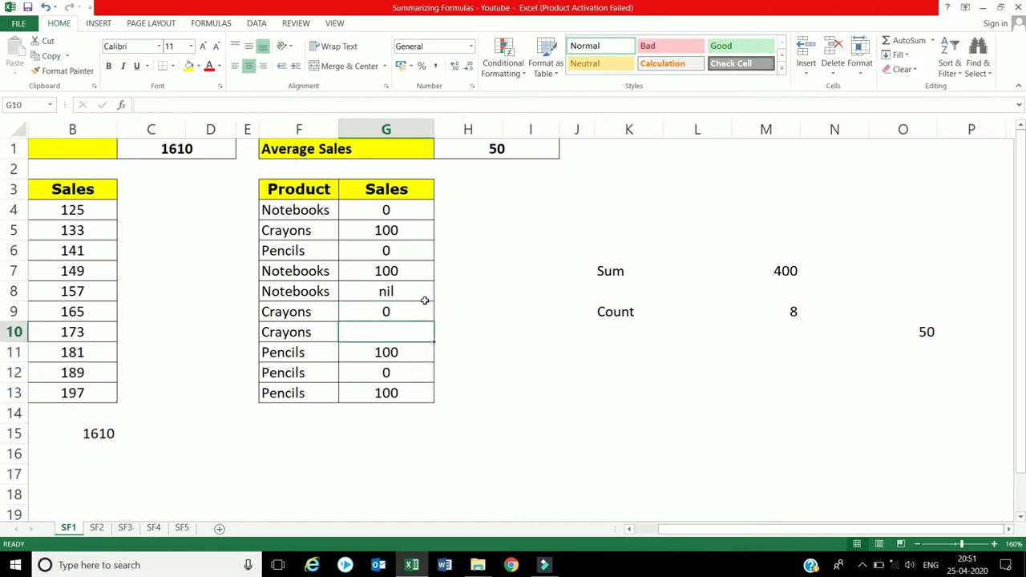
pyautogui.moveTo(399, 210); pyautogui.dragTo(386, 394)
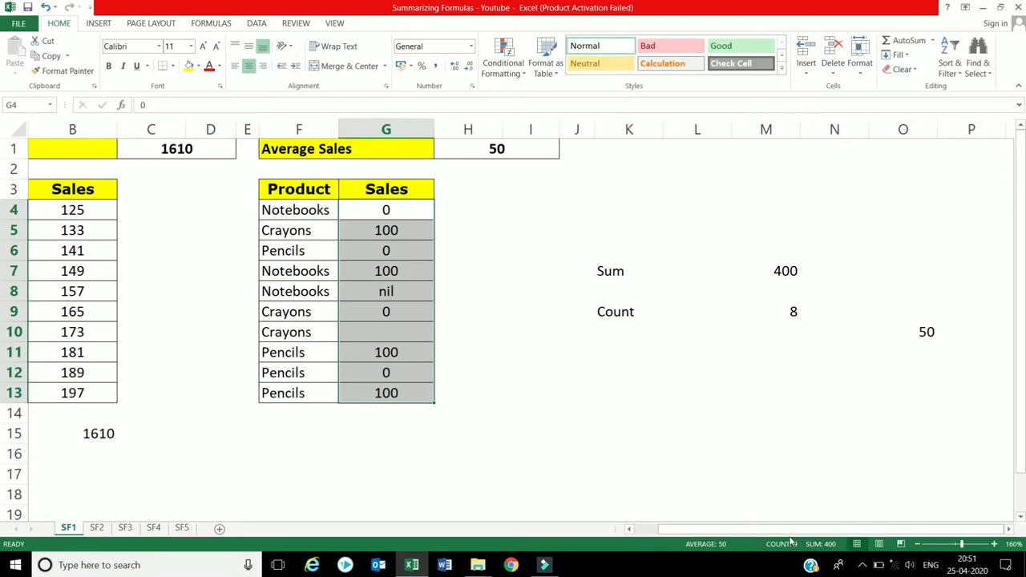
pyautogui.click(794, 313)
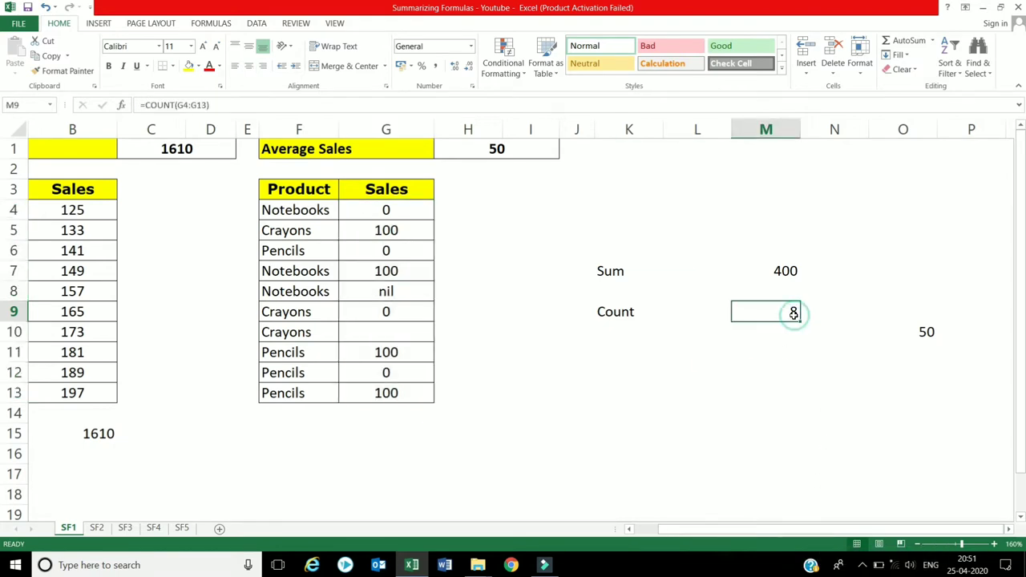
pyautogui.click(404, 211)
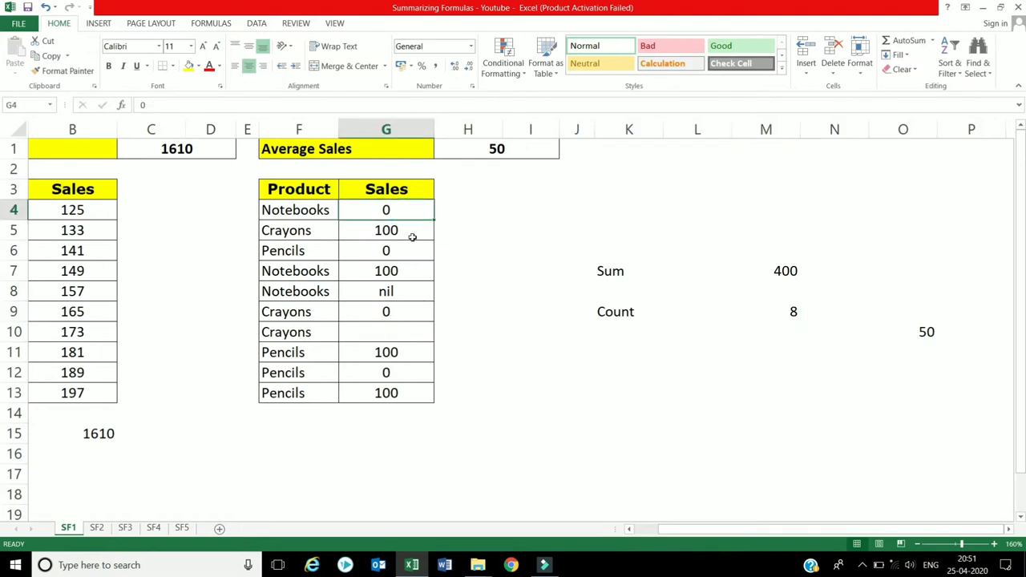
pyautogui.keyDown('shift'); pyautogui.click(407, 394); pyautogui.keyUp('shift')
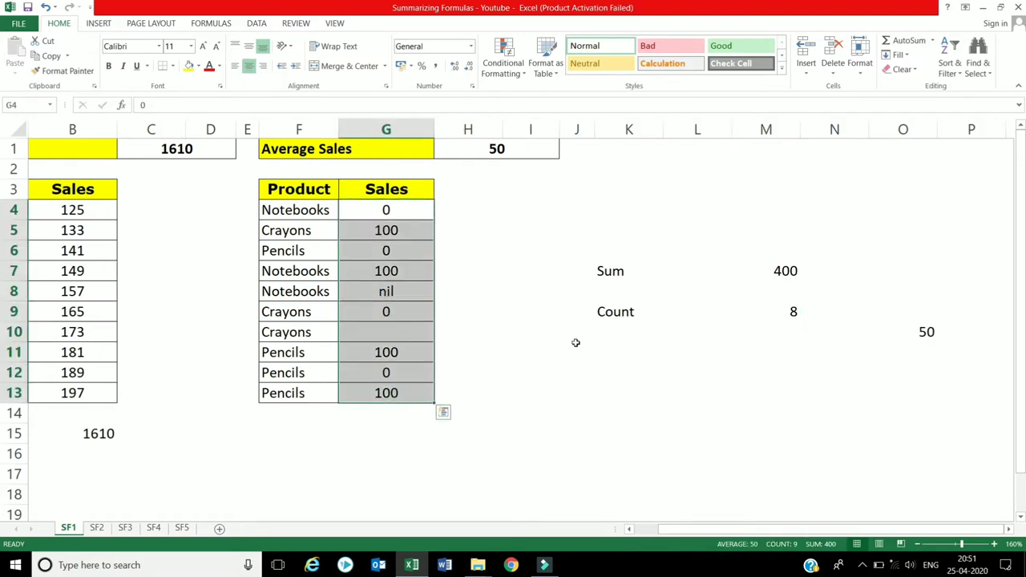
# Add a Counta label below Count with =COUNTA(G4:G13) beside it in M10, showing 9
pyautogui.click(614, 332)
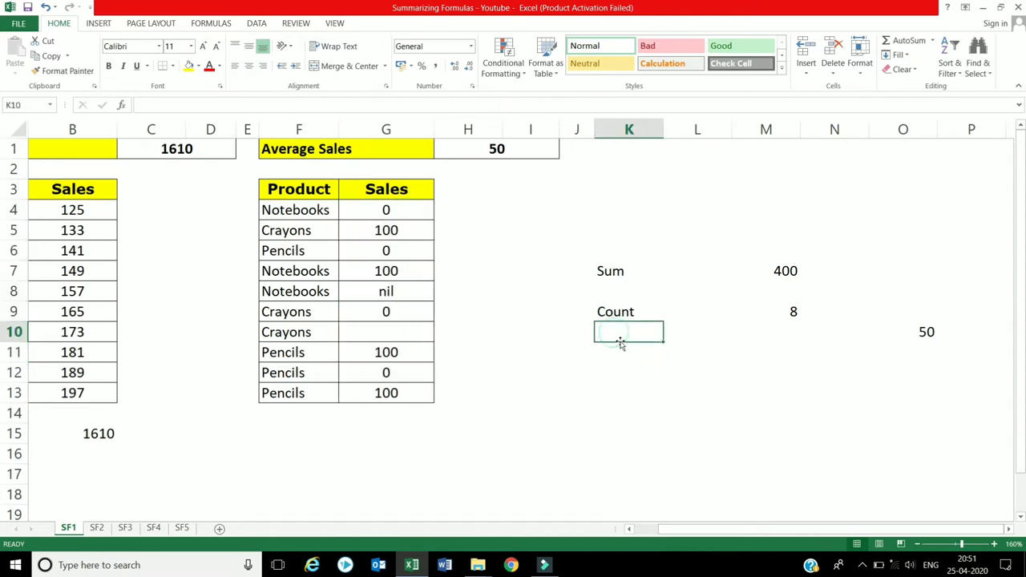
pyautogui.write('Co')
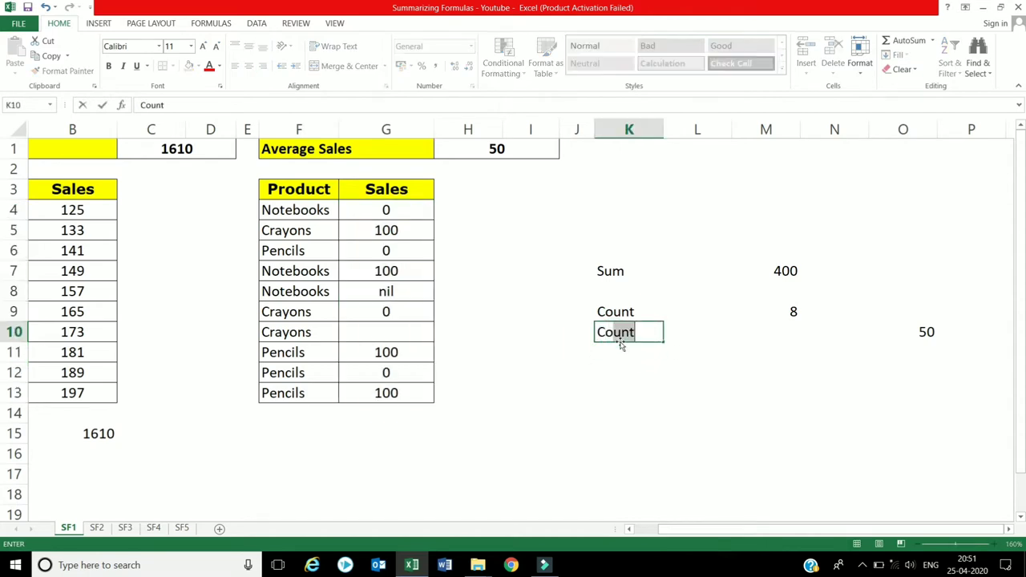
pyautogui.write('unta')
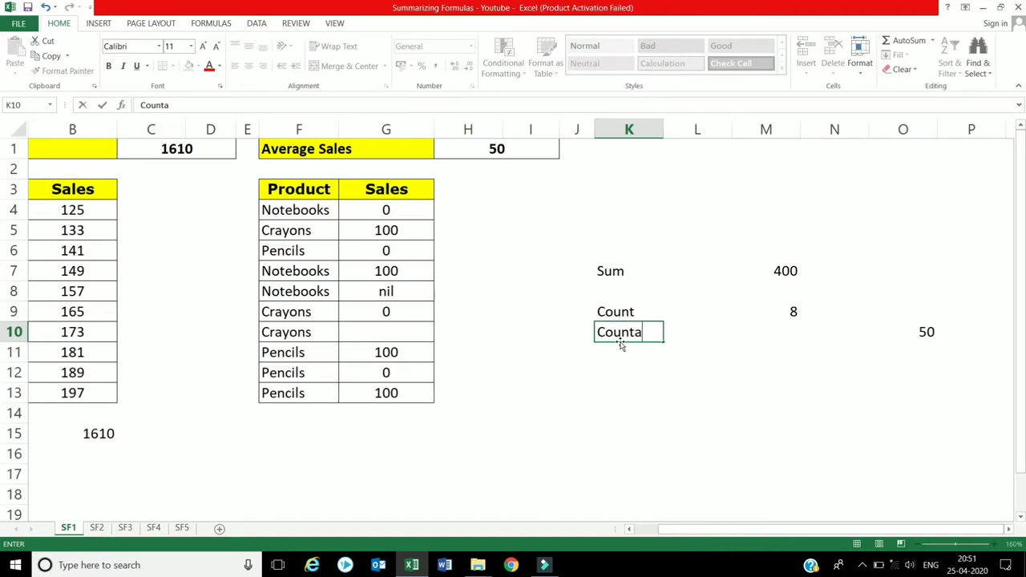
pyautogui.press('Tab')
pyautogui.press('Tab')
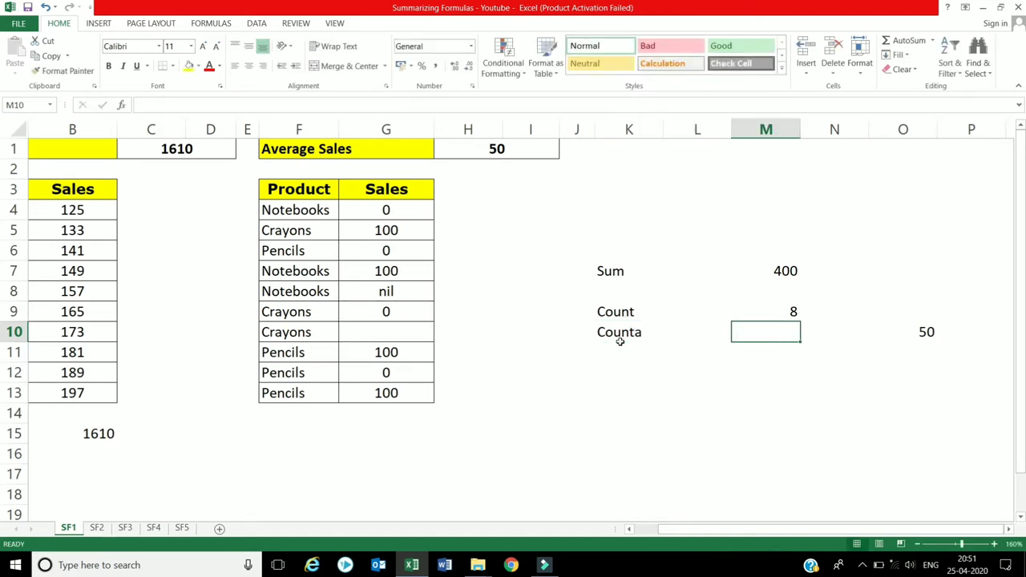
pyautogui.write('=')
pyautogui.write('co')
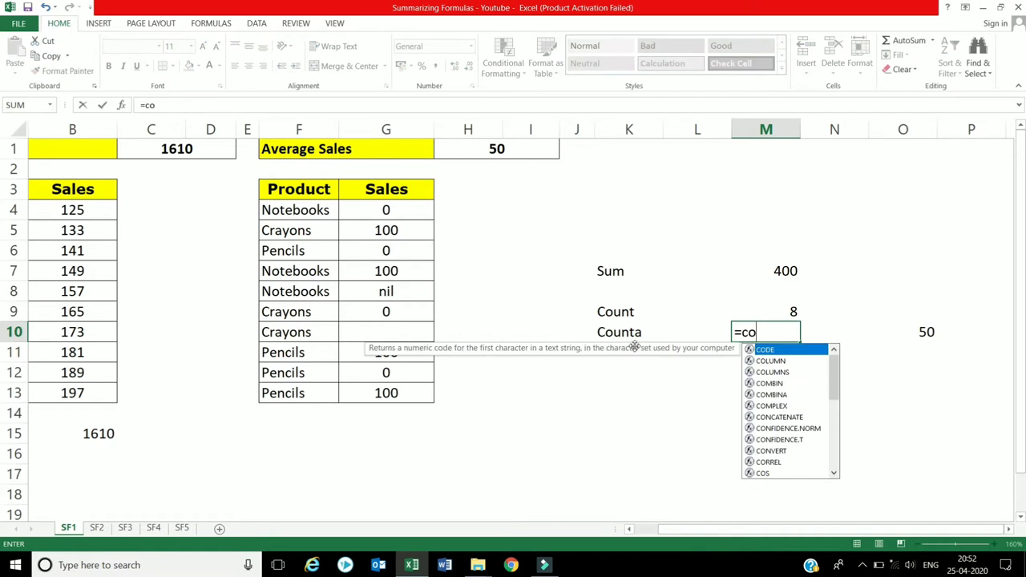
pyautogui.write('u')
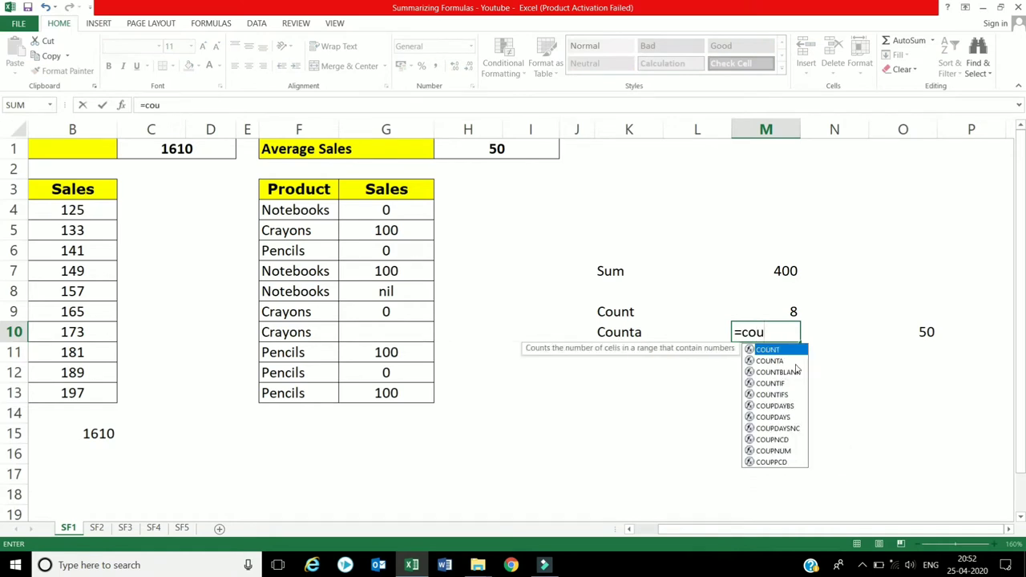
pyautogui.doubleClick(794, 362)
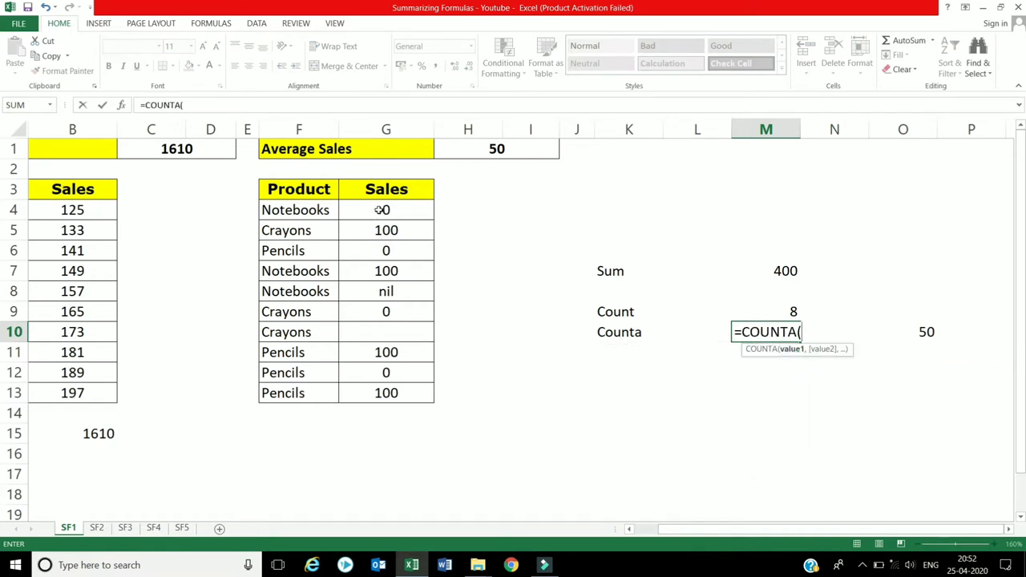
pyautogui.moveTo(379, 210); pyautogui.dragTo(375, 391)
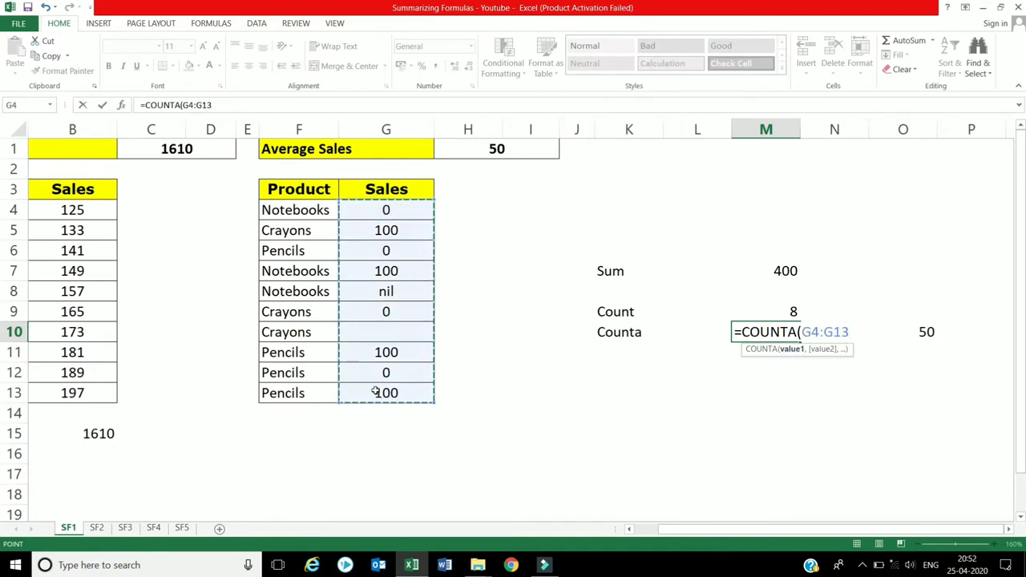
pyautogui.write(')')
pyautogui.press('Return')
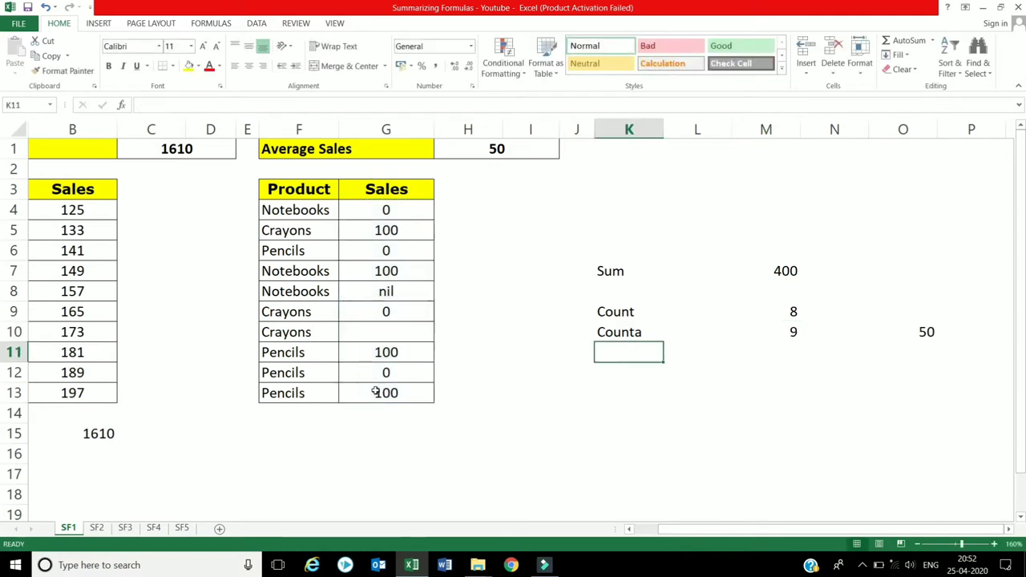
pyautogui.click(781, 330)
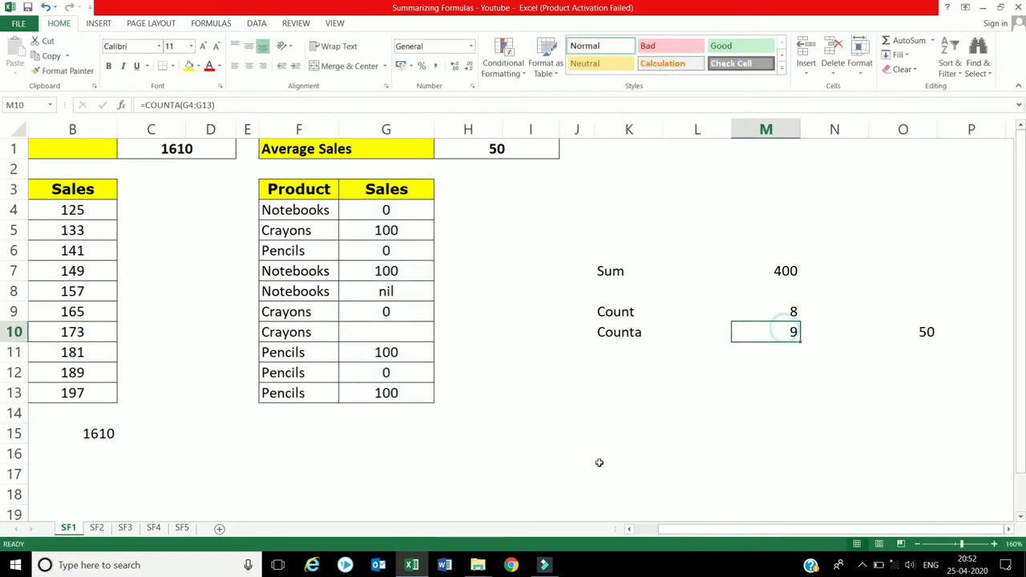
# Change the Pencils sales value in G6 to nil, dropping Count to 7 and averages to 57.14
pyautogui.click(401, 257)
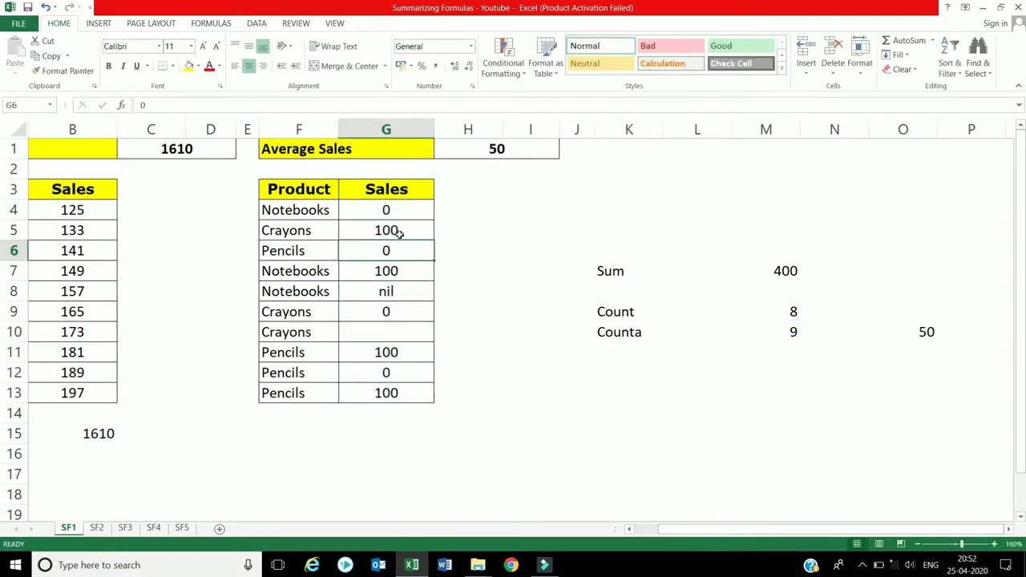
pyautogui.click(399, 232)
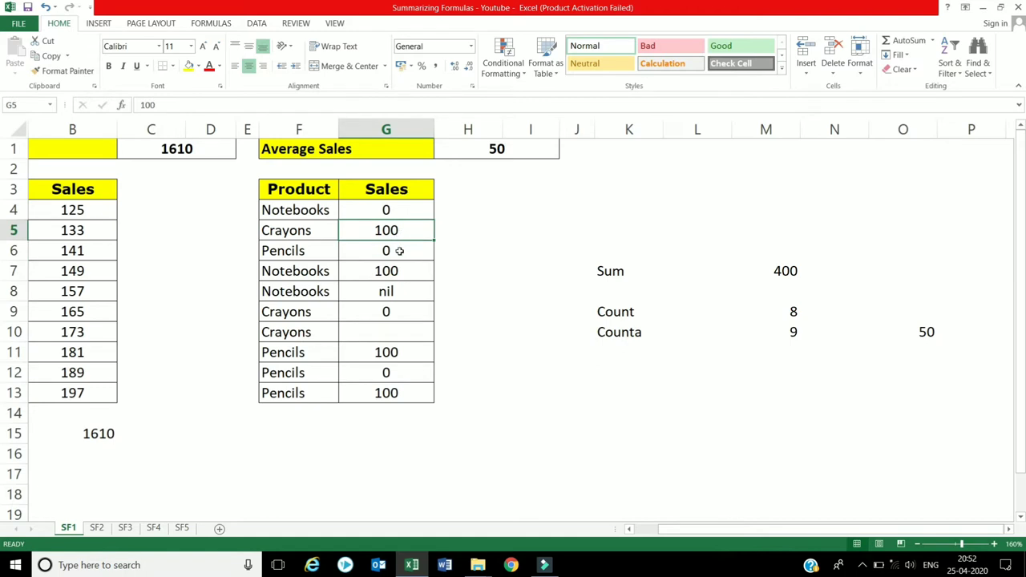
pyautogui.click(399, 251)
pyautogui.write('nil')
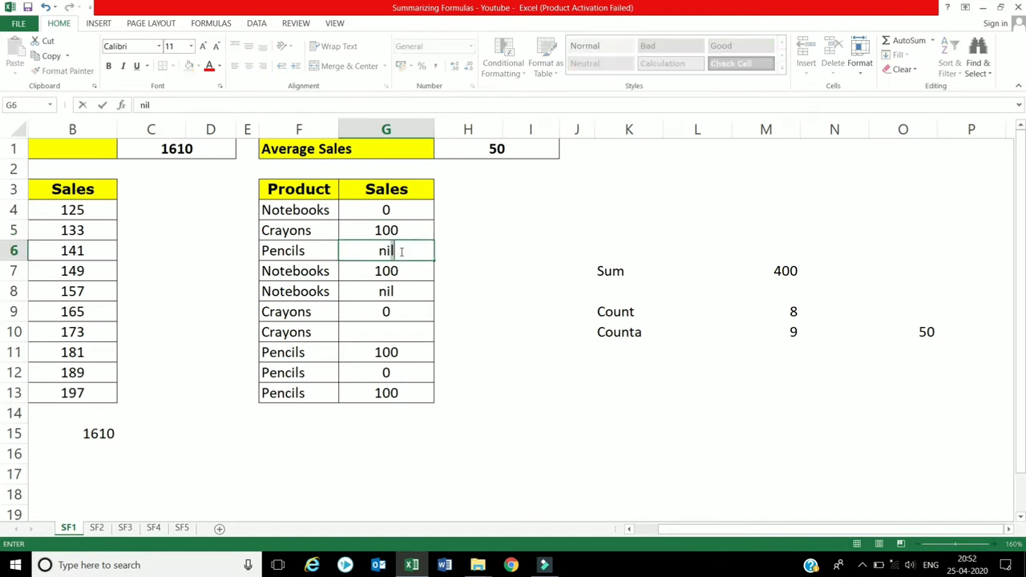
pyautogui.press('Return')
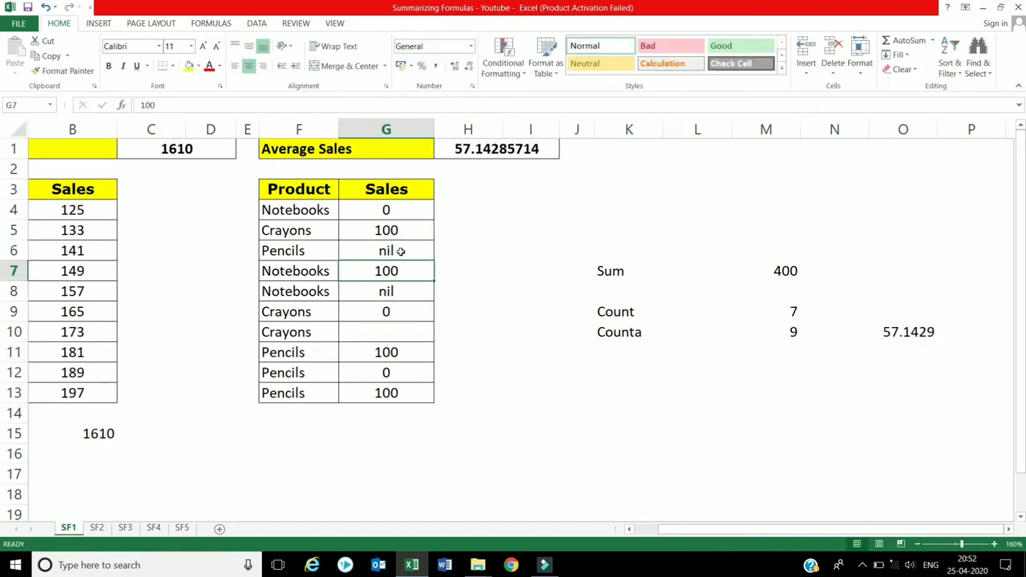
pyautogui.click(407, 251)
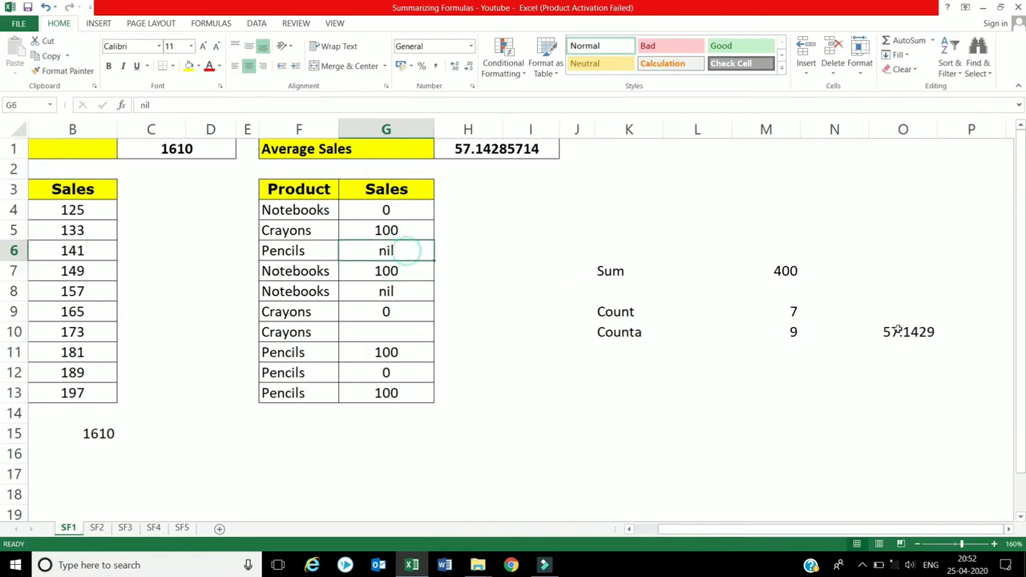
pyautogui.click(797, 312)
pyautogui.click(796, 344)
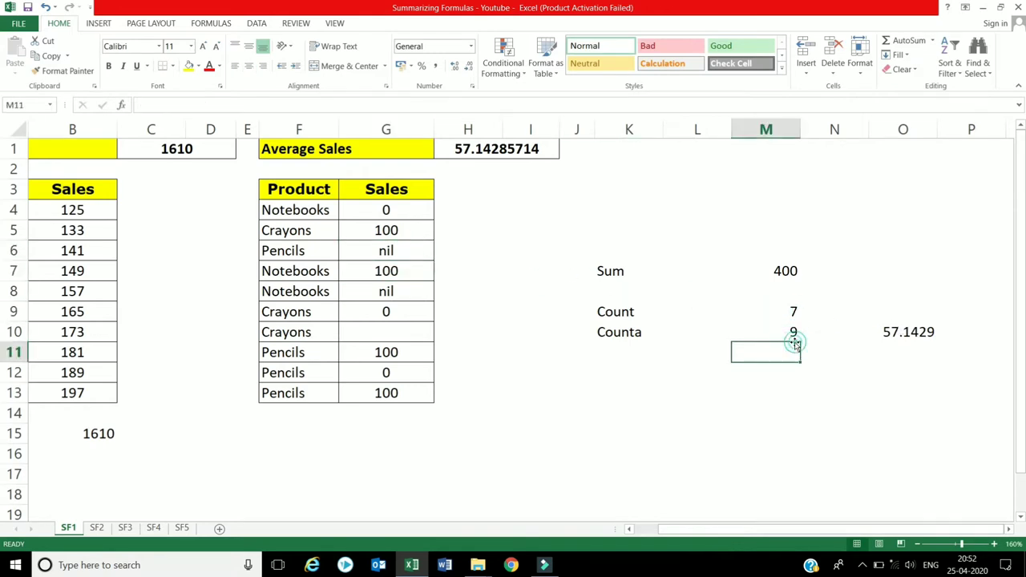
pyautogui.click(794, 333)
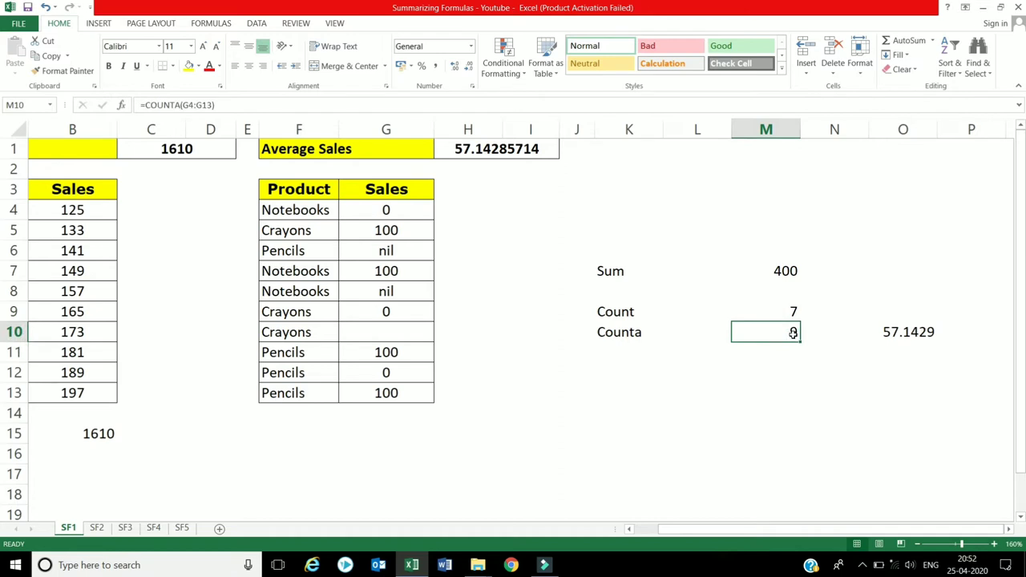
# Label K12 countblank and enter =COUNTBLANK(G4:G13) in M12, which shows 1
pyautogui.click(626, 373)
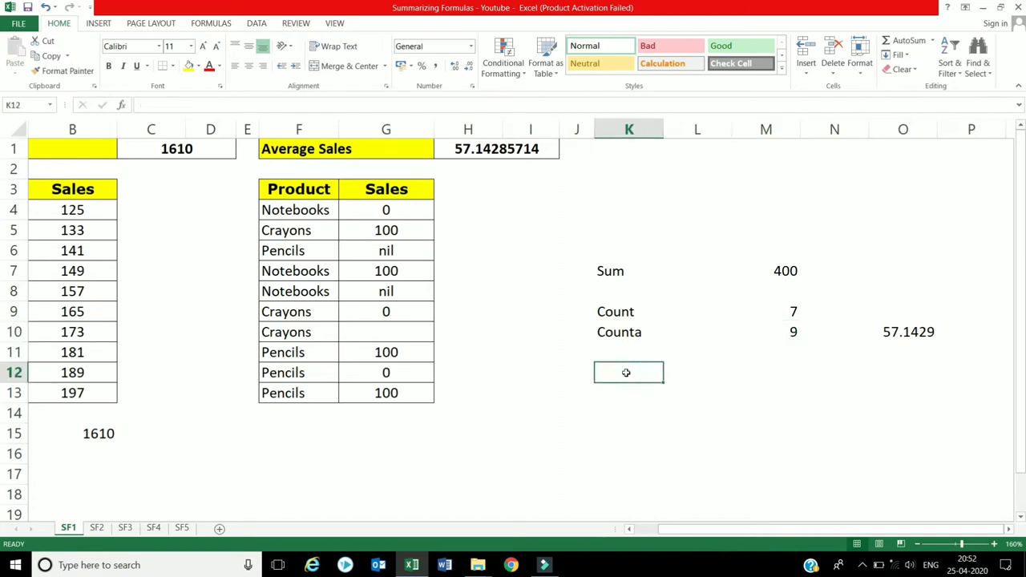
pyautogui.write('coun')
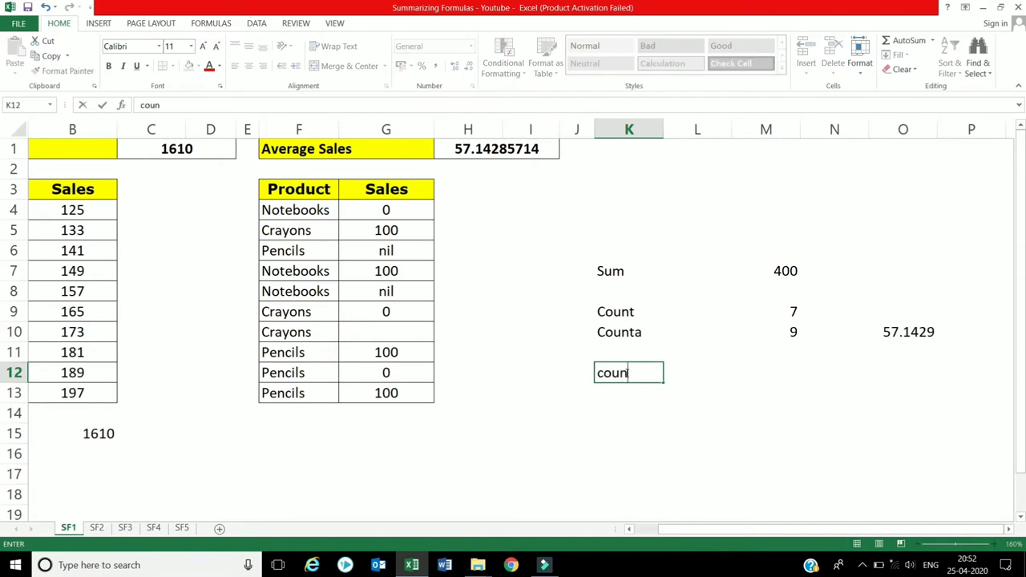
pyautogui.write('tbl')
pyautogui.write('a')
pyautogui.write('nk')
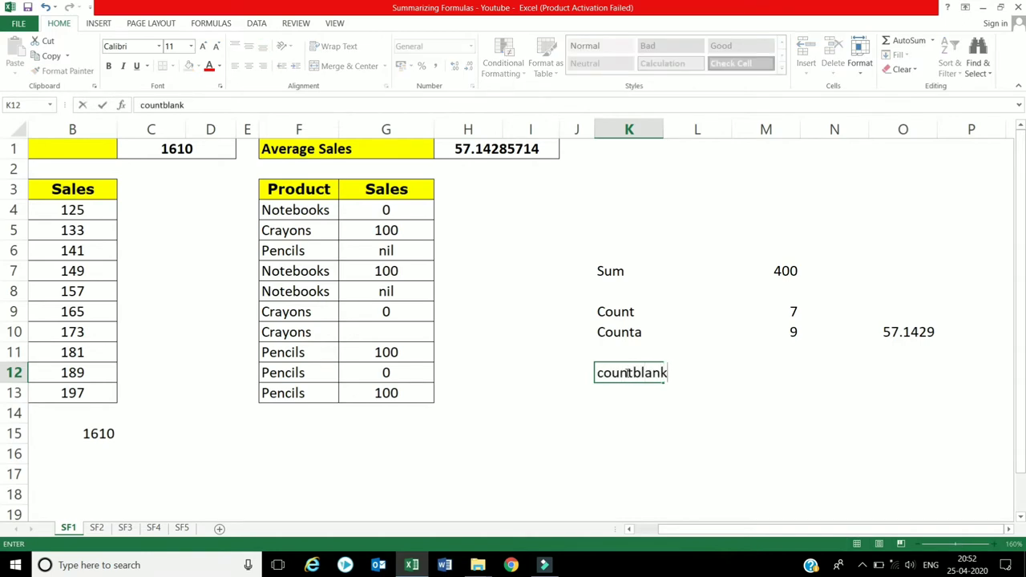
pyautogui.press('Tab')
pyautogui.press('Tab')
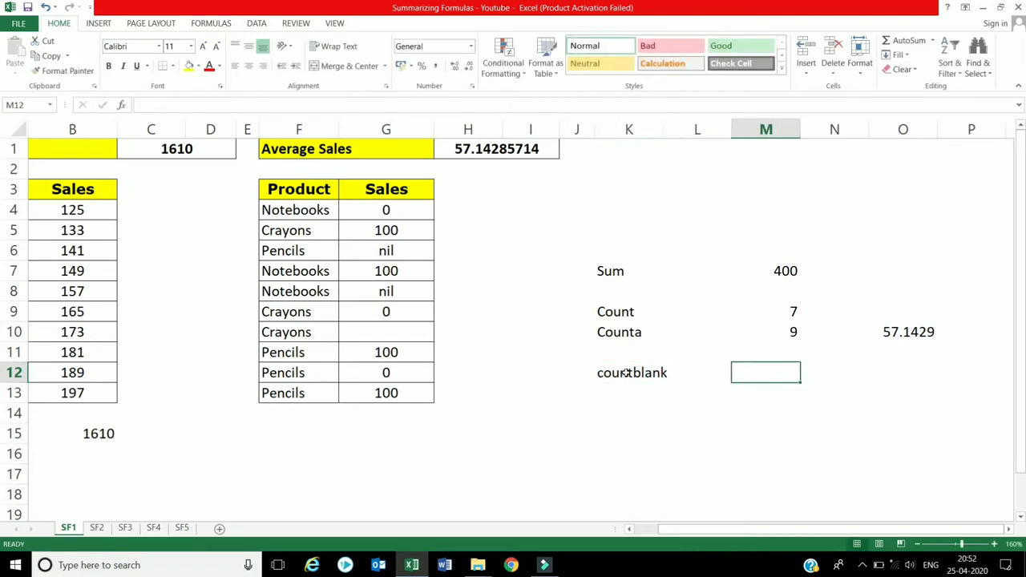
pyautogui.write('=coun')
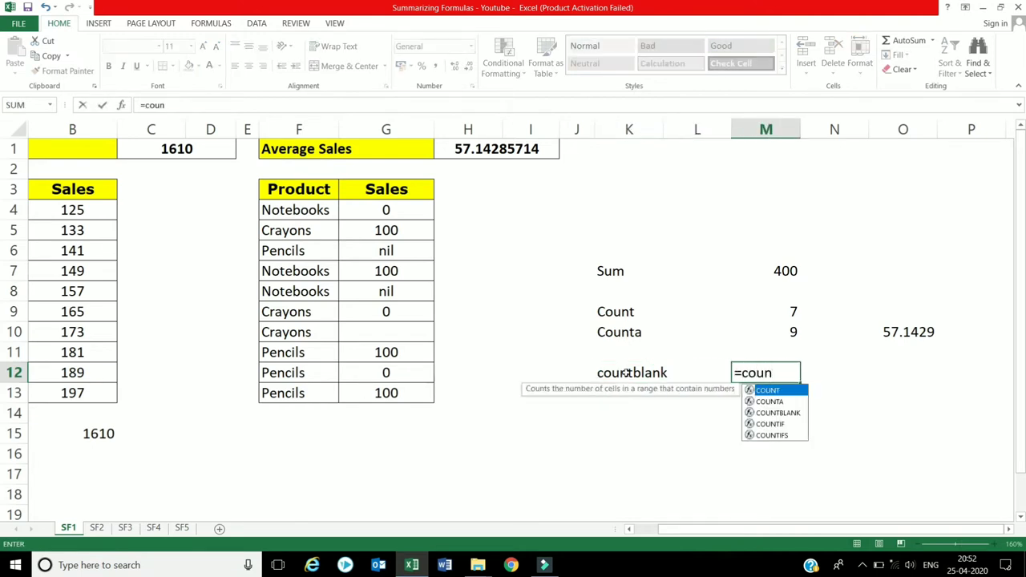
pyautogui.doubleClick(793, 413)
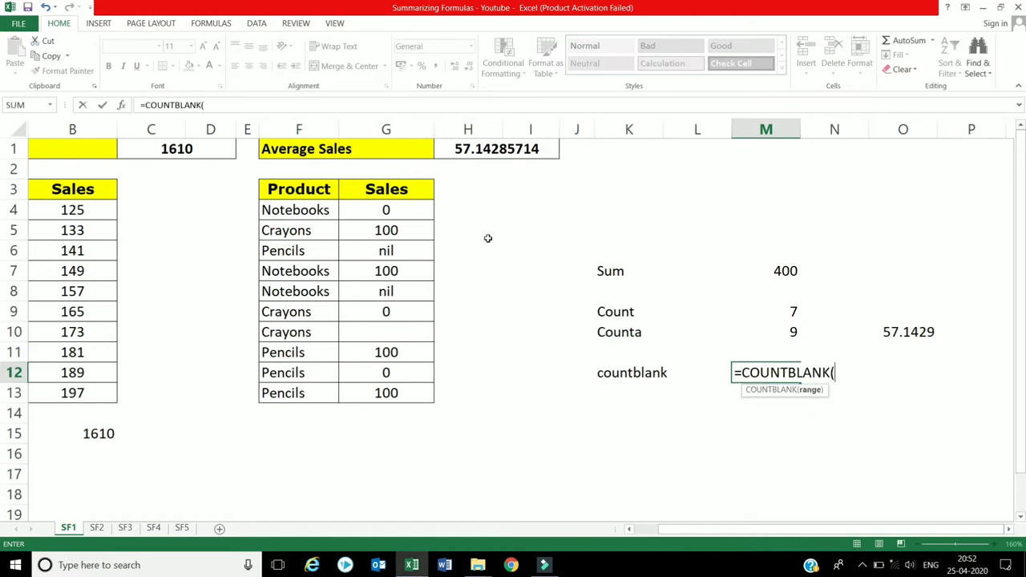
pyautogui.moveTo(396, 210); pyautogui.dragTo(396, 386)
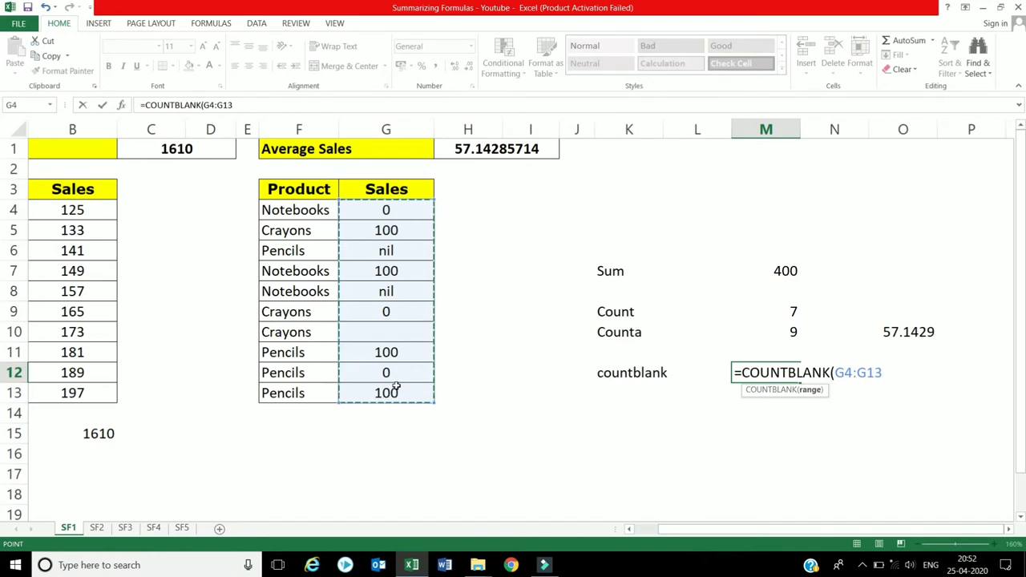
pyautogui.write(')')
pyautogui.press('Return')
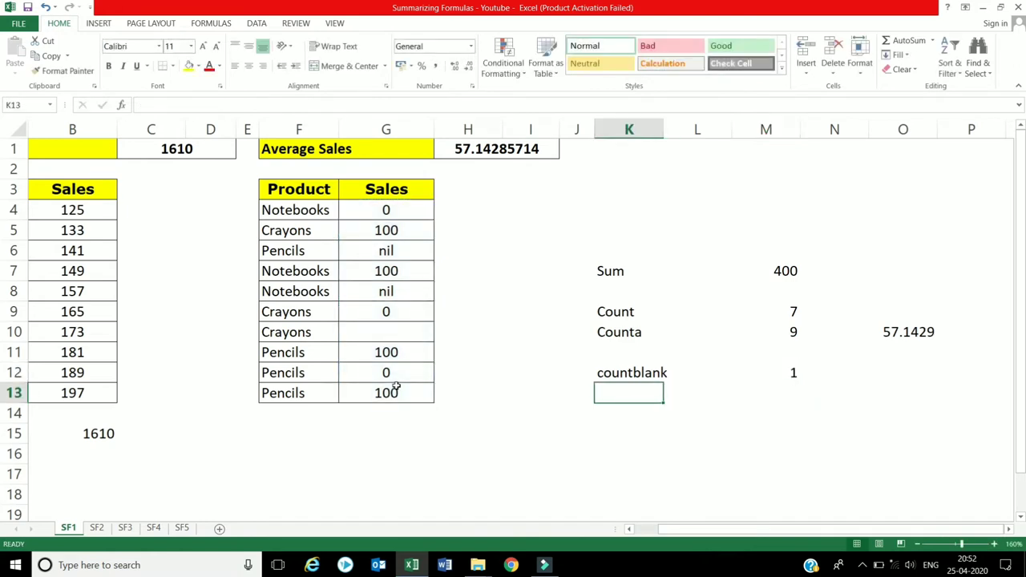
pyautogui.click(418, 329)
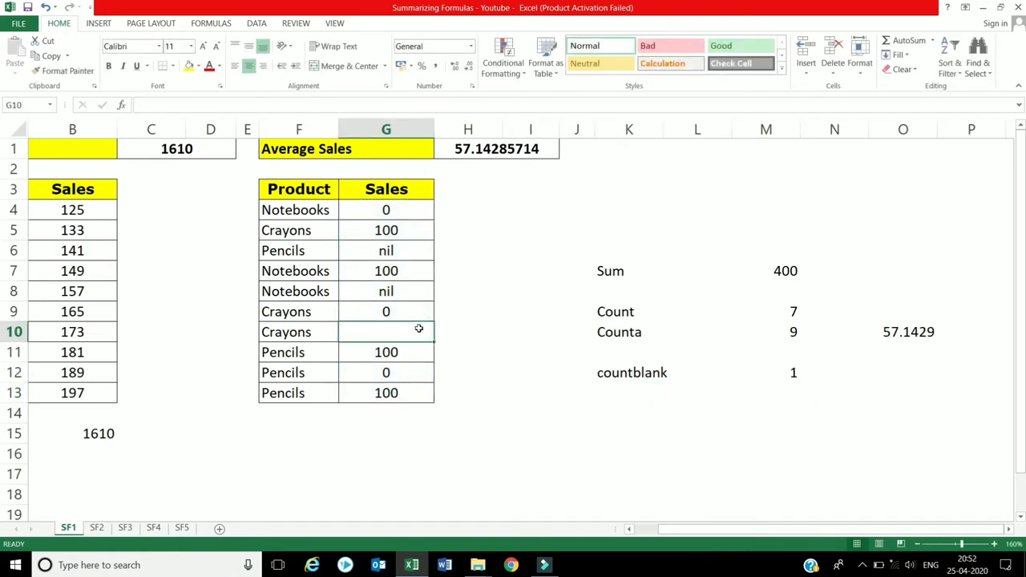
# Switch to sheet SF2 and select the cell beside the Total Sales Value Of Notebooks title
pyautogui.click(97, 528)
pyautogui.click(196, 284)
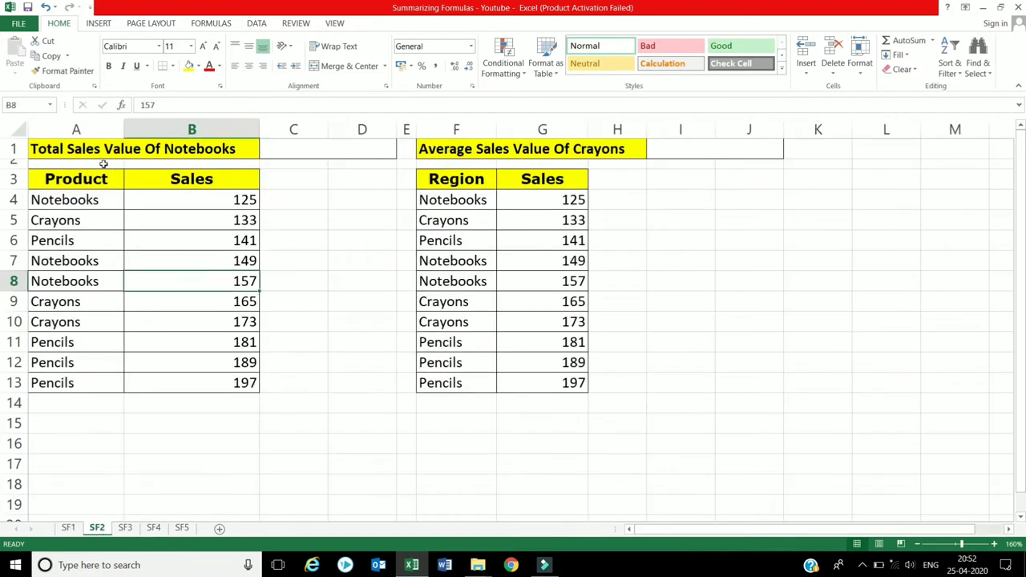
pyautogui.moveTo(68, 195); pyautogui.dragTo(174, 378)
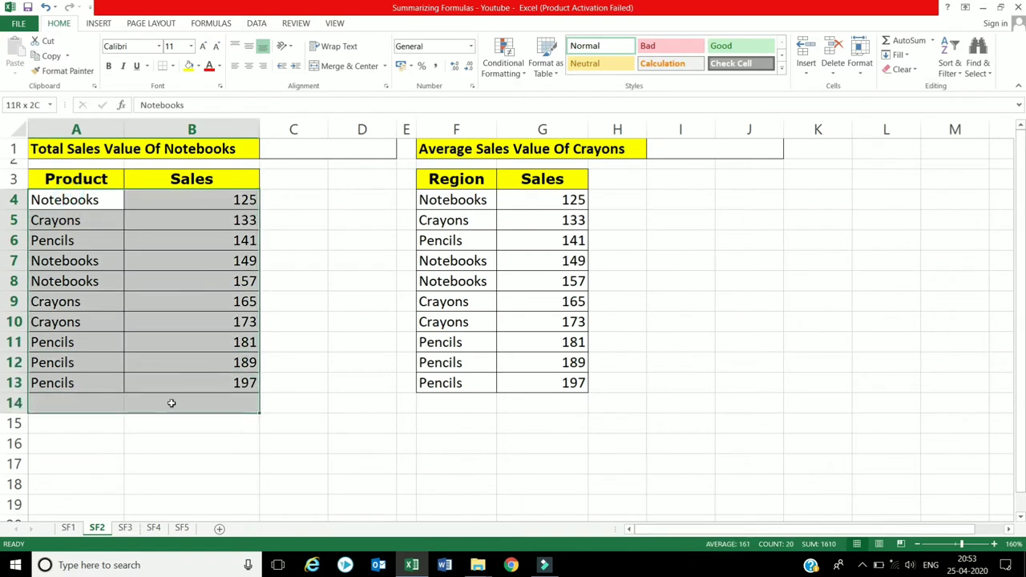
pyautogui.click(93, 150)
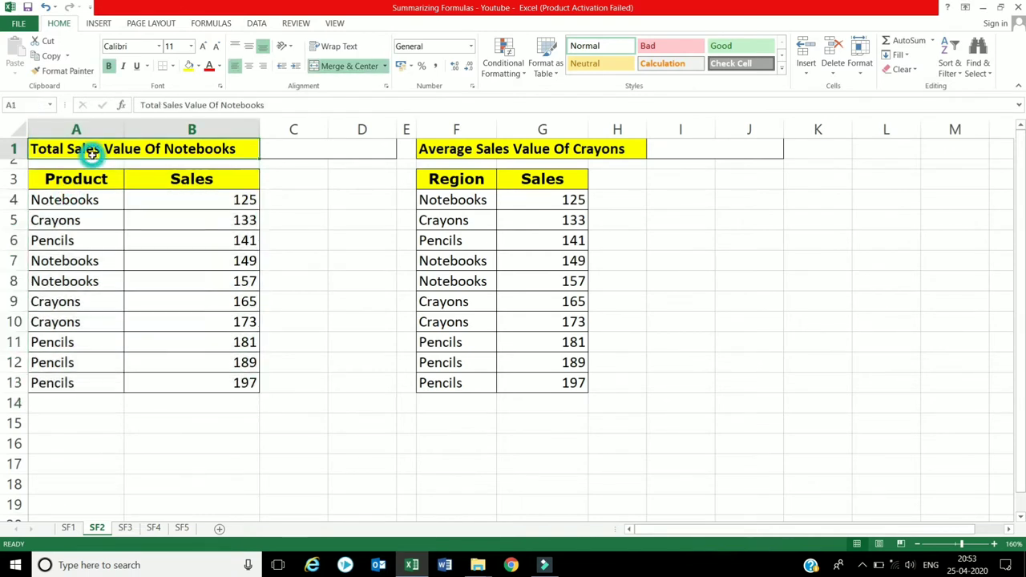
pyautogui.click(274, 142)
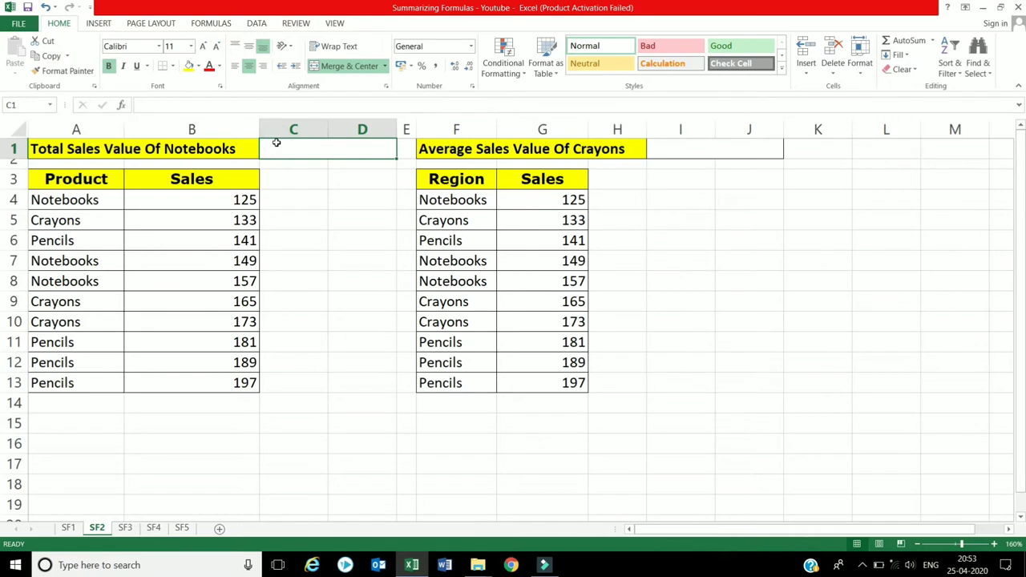
# Enter =SUMIF(A4:A13,"Notebooks",B4:B13) in C1 to total Notebooks sales, 431
pyautogui.write('=')
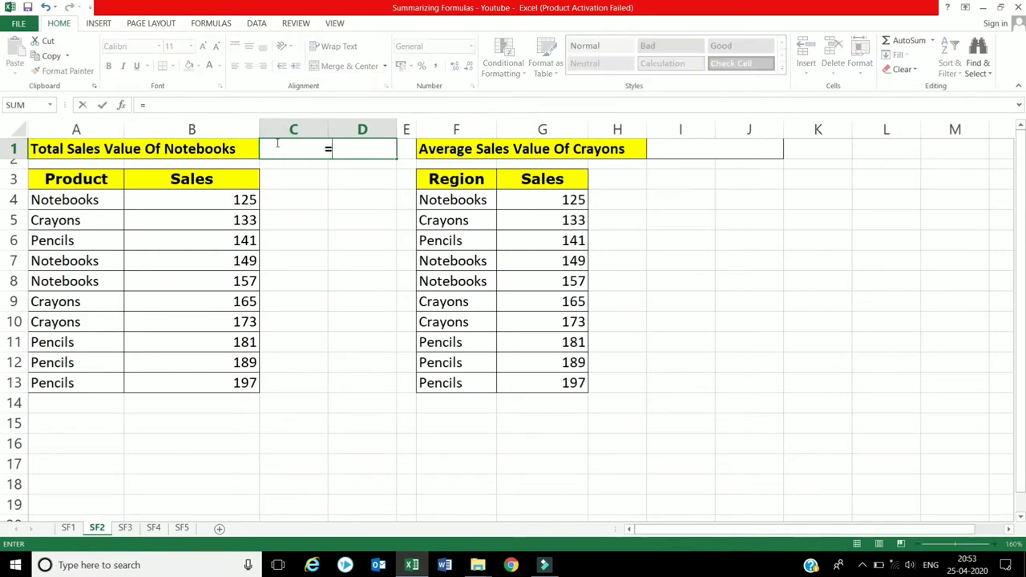
pyautogui.write('sum')
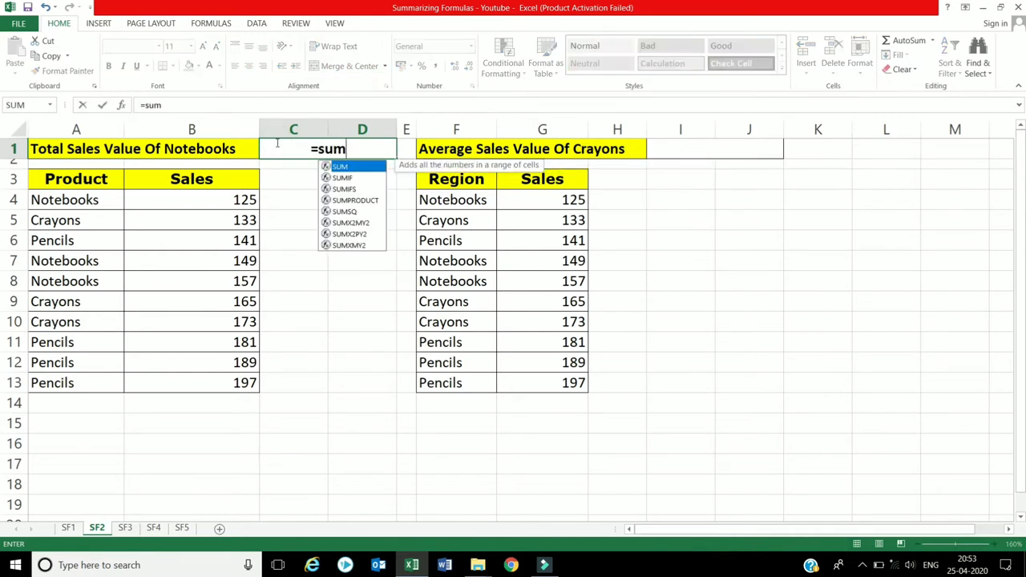
pyautogui.write('if')
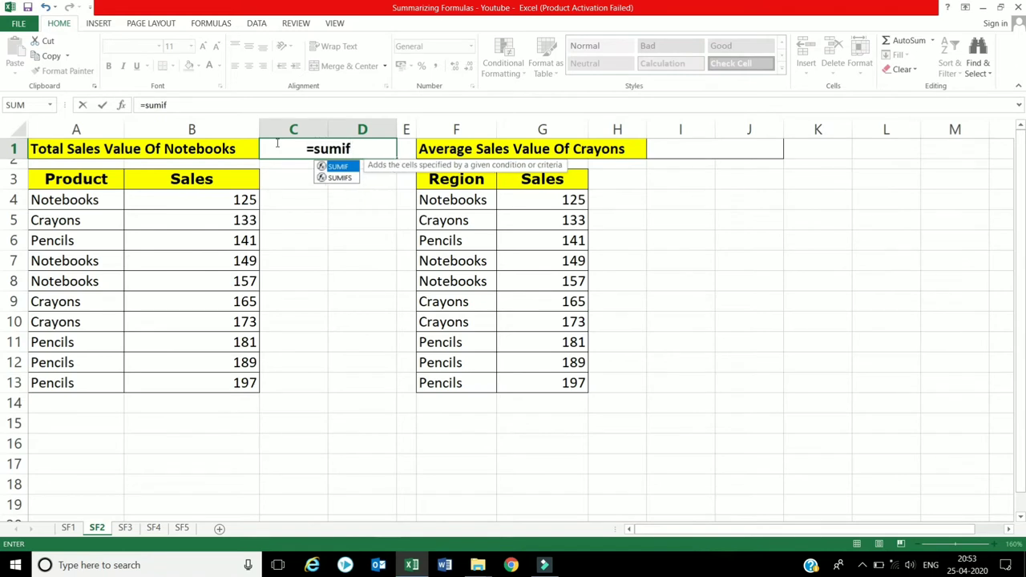
pyautogui.write('(')
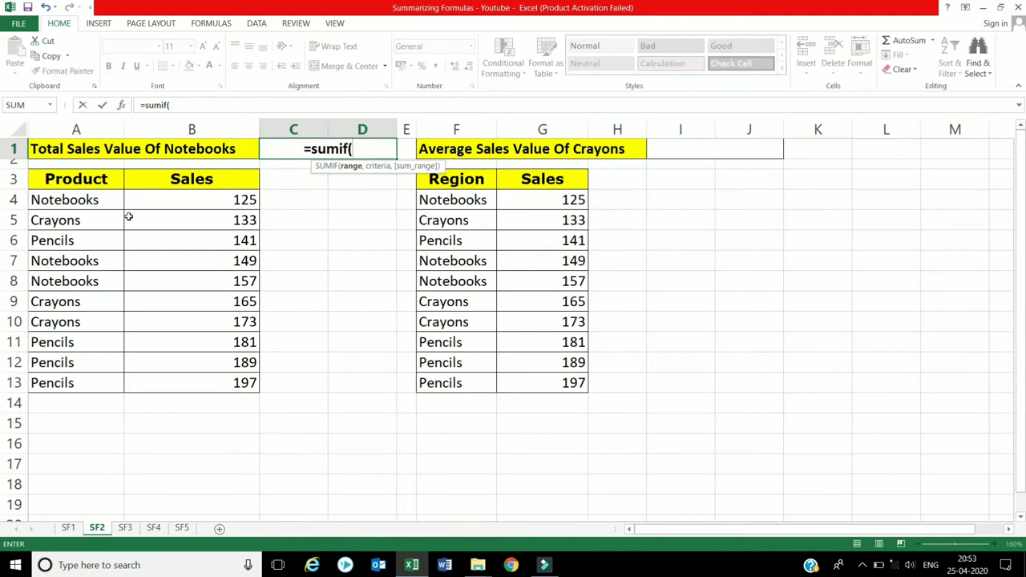
pyautogui.moveTo(92, 201); pyautogui.dragTo(82, 382)
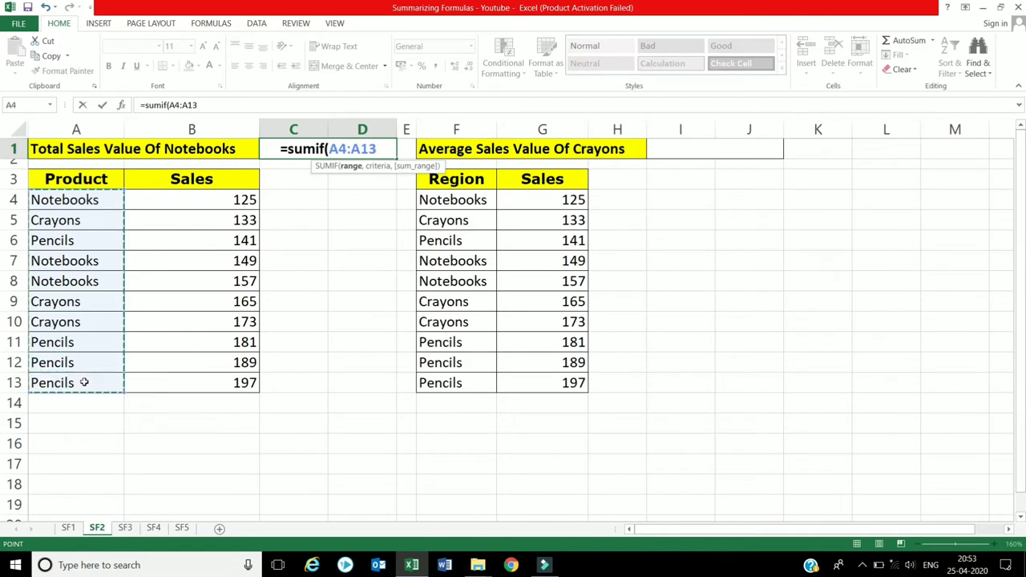
pyautogui.write(',')
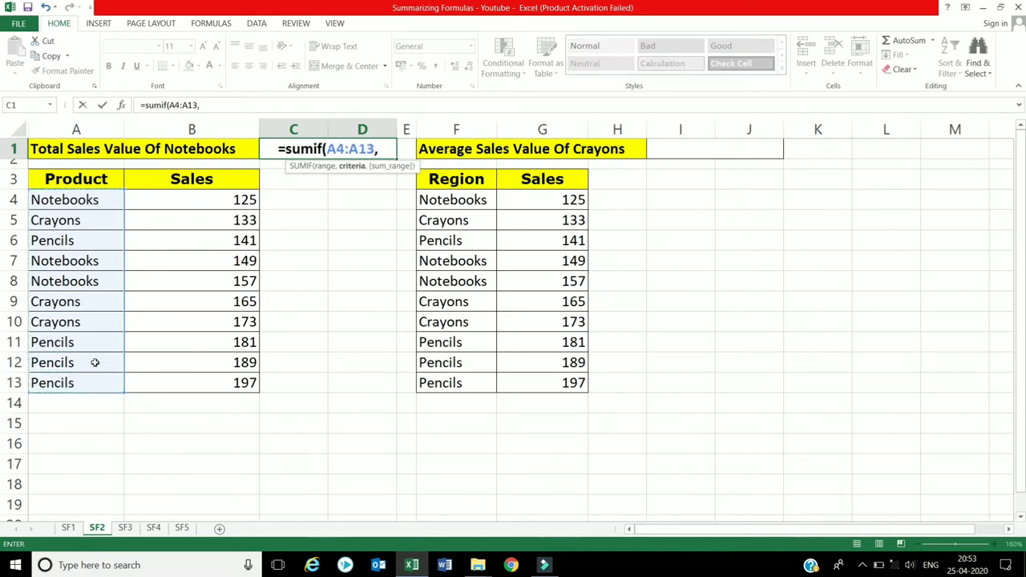
pyautogui.write('"')
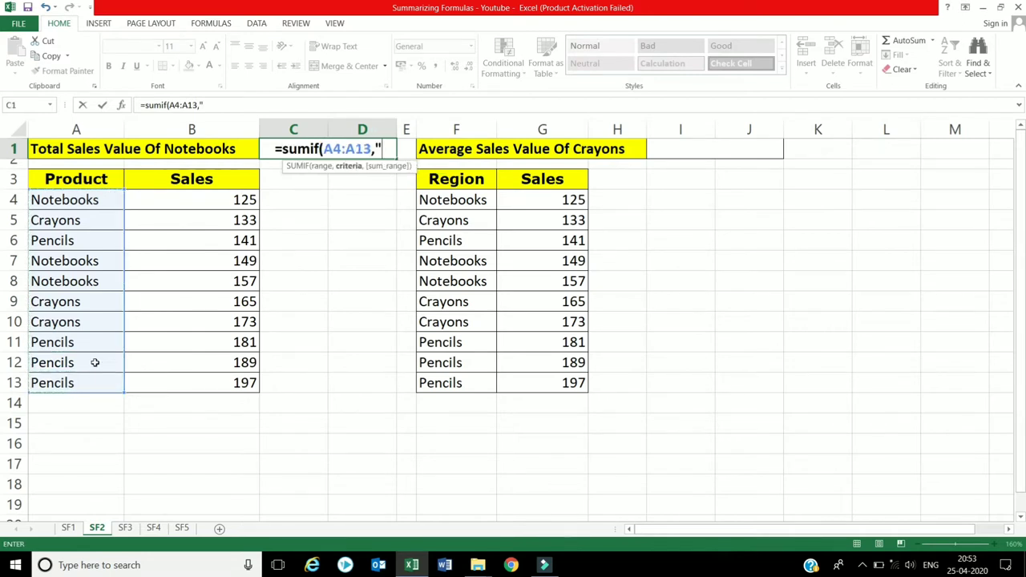
pyautogui.write('Note')
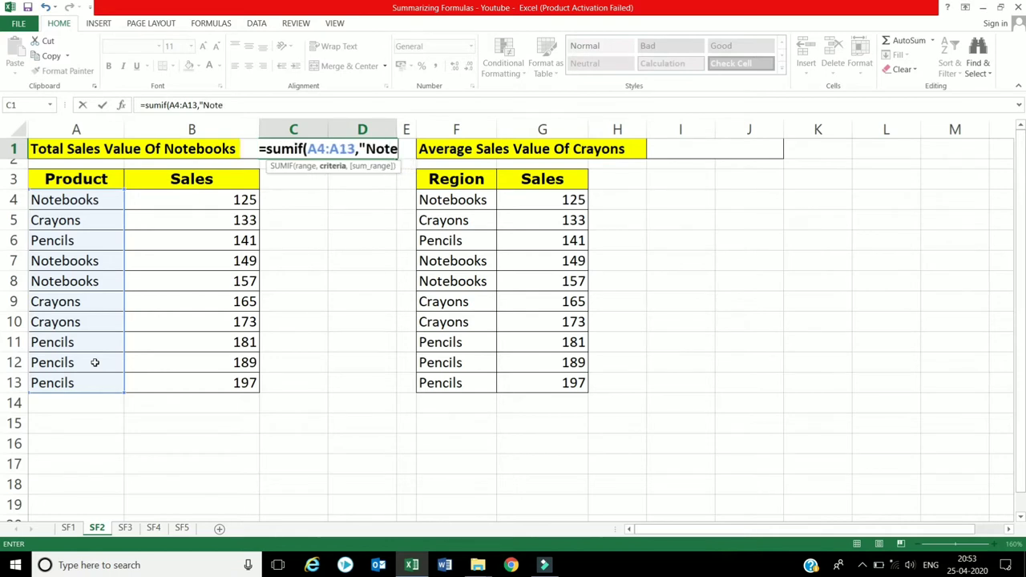
pyautogui.write('book')
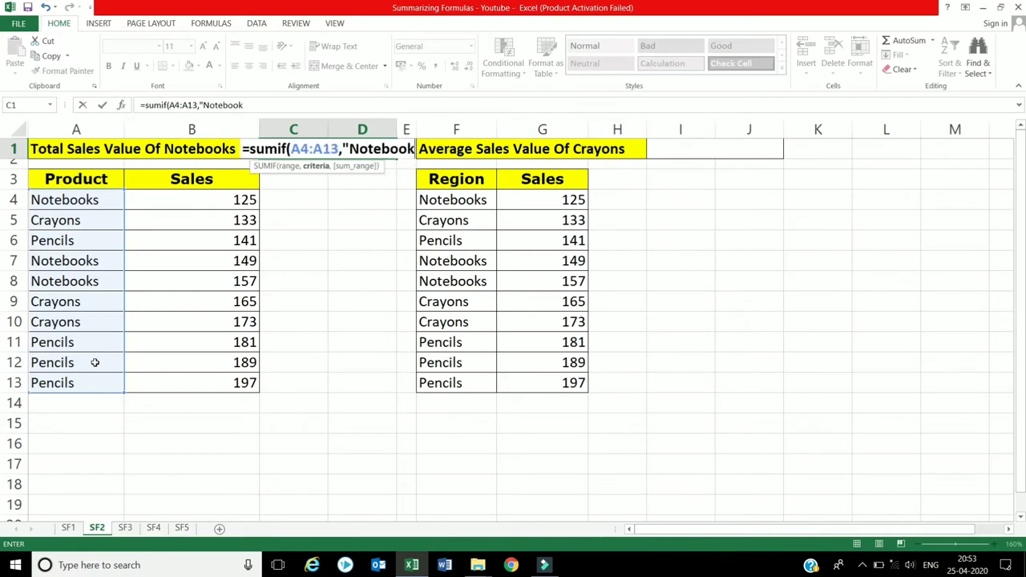
pyautogui.write('s"')
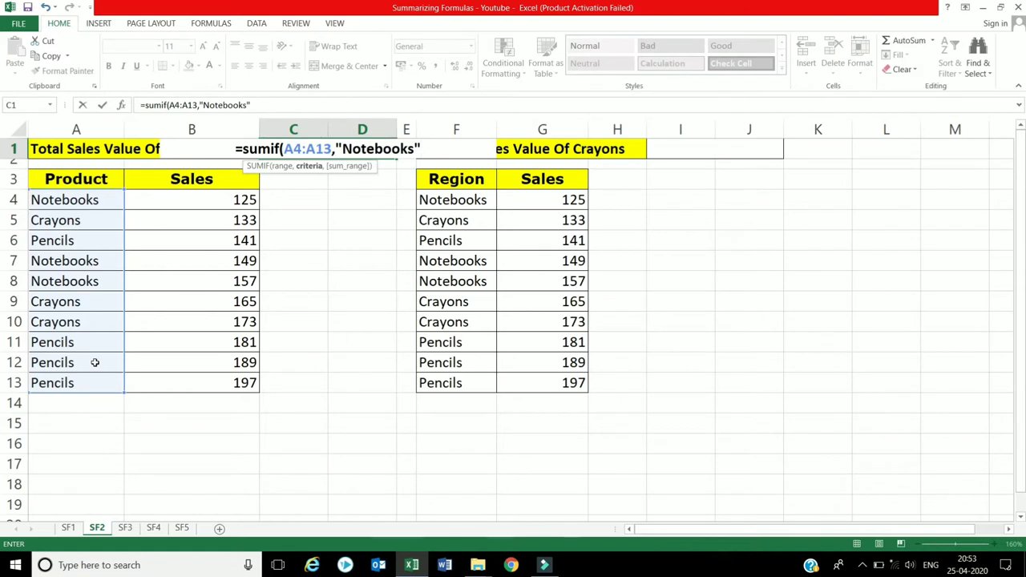
pyautogui.write(',')
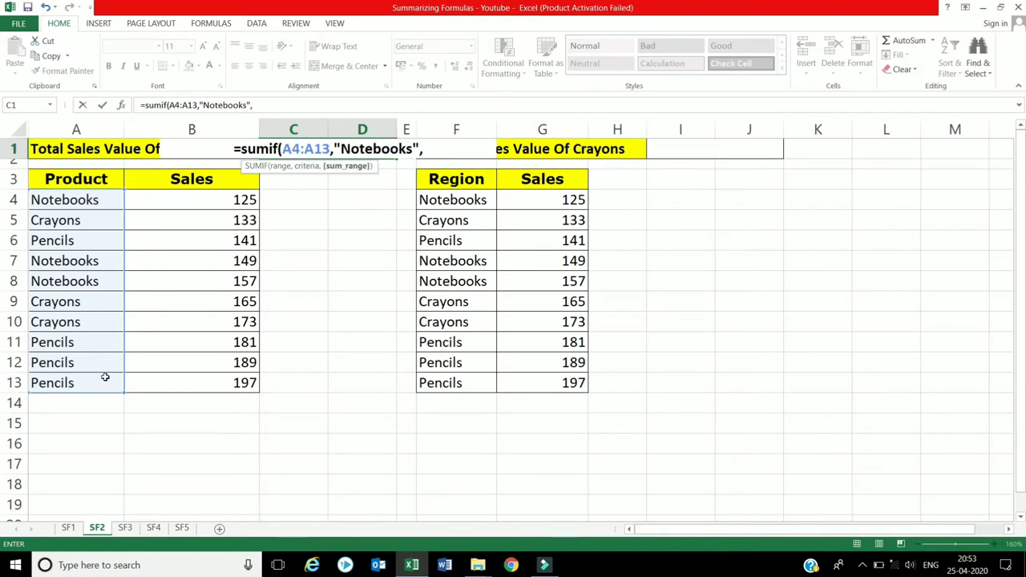
pyautogui.moveTo(196, 201); pyautogui.dragTo(185, 374)
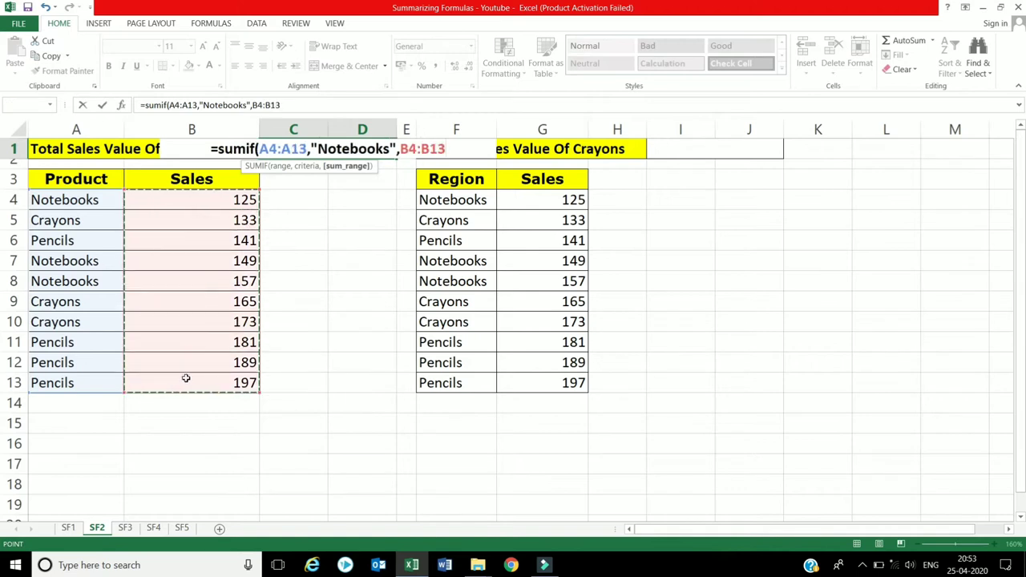
pyautogui.write(')')
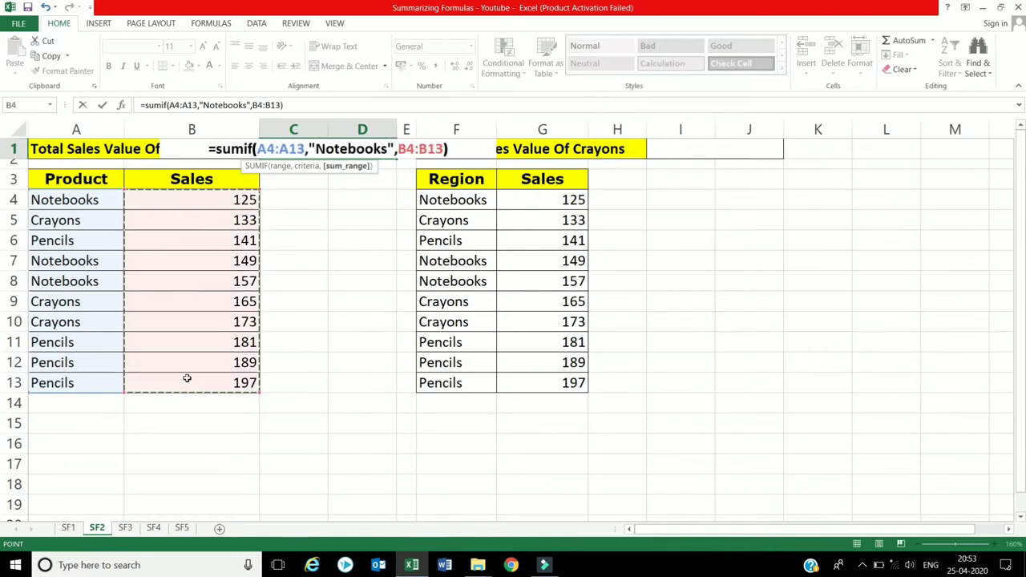
pyautogui.press('Return')
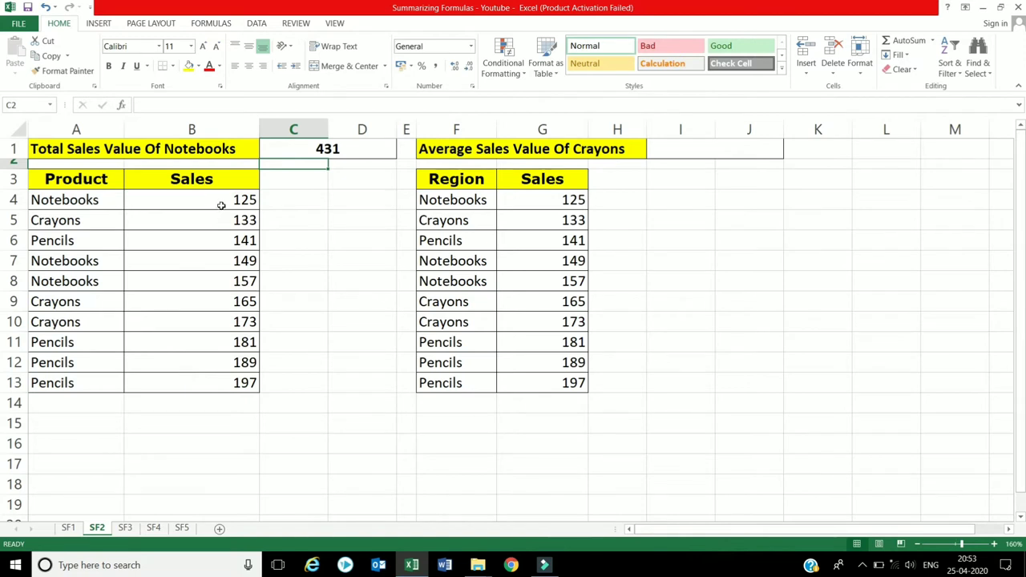
# Total all Sales figures in B4:B14 with AutoSum, giving 1610
pyautogui.moveTo(221, 205); pyautogui.dragTo(217, 406)
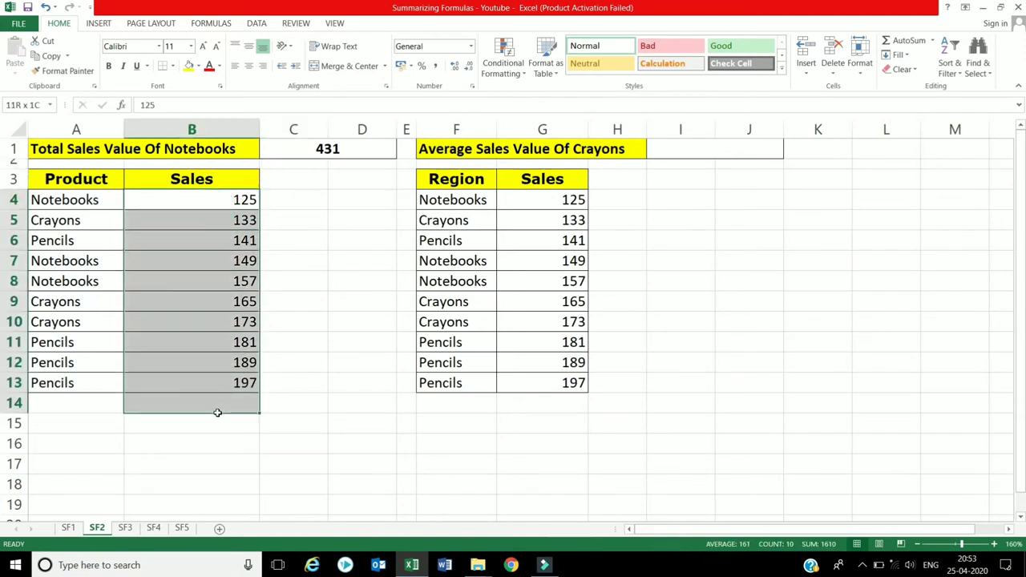
pyautogui.hotkey('alt', '=')
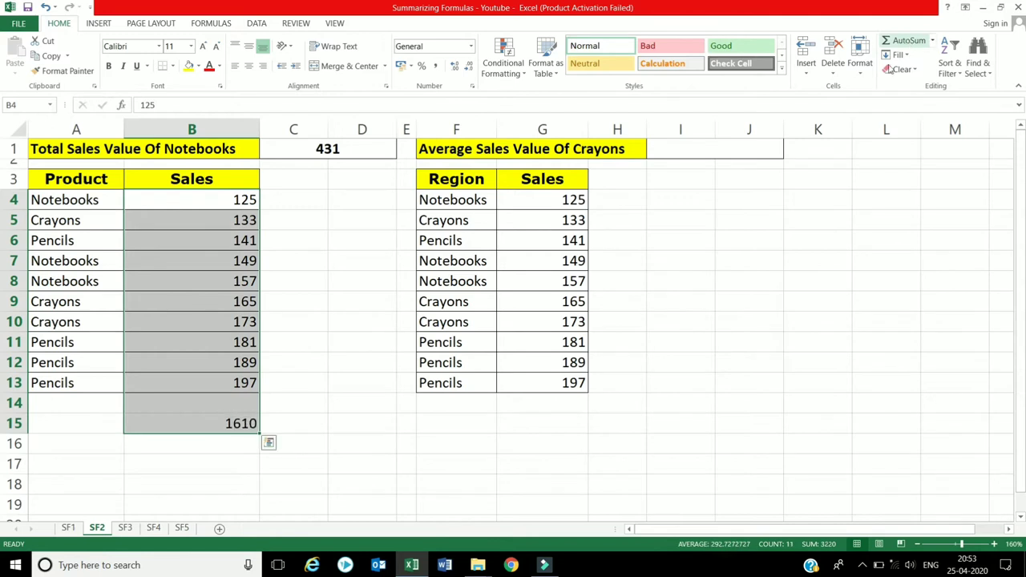
pyautogui.click(226, 460)
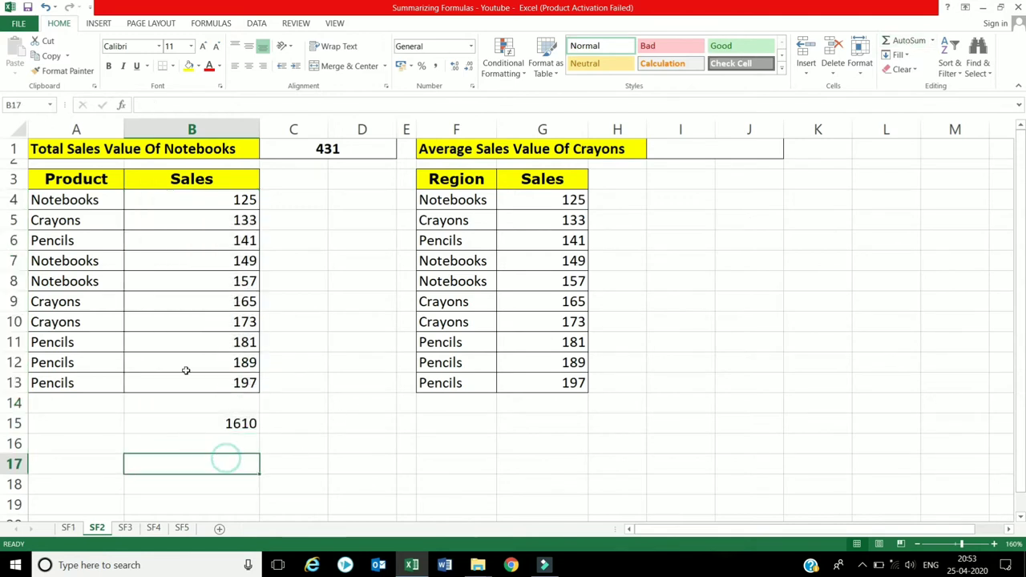
# Highlight the Notebooks product cells A4, A7 and A8 yellow
pyautogui.click(84, 204)
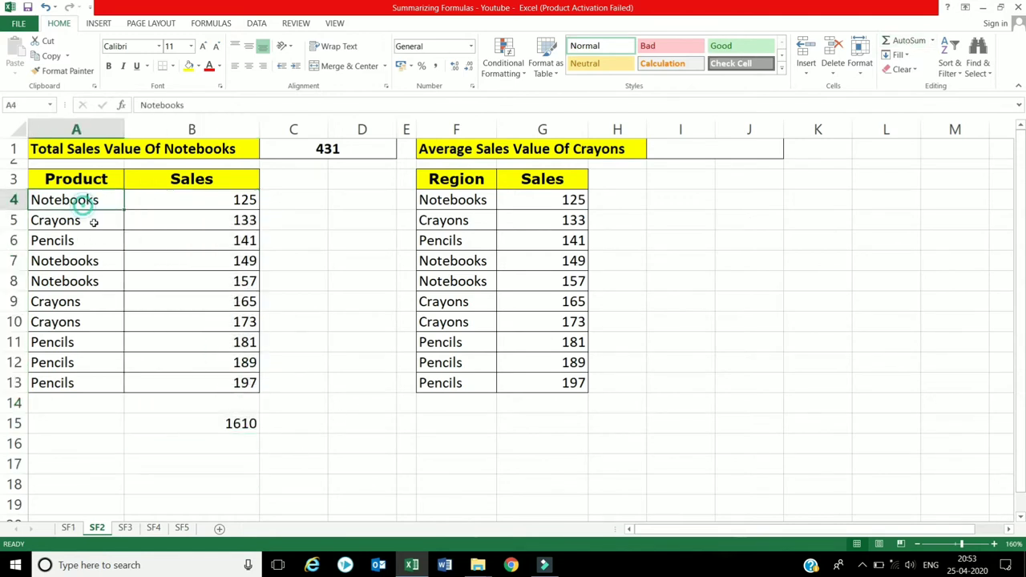
pyautogui.keyDown('ctrl'); pyautogui.click(102, 263); pyautogui.keyUp('ctrl')
pyautogui.keyDown('ctrl'); pyautogui.click(102, 282); pyautogui.keyUp('ctrl')
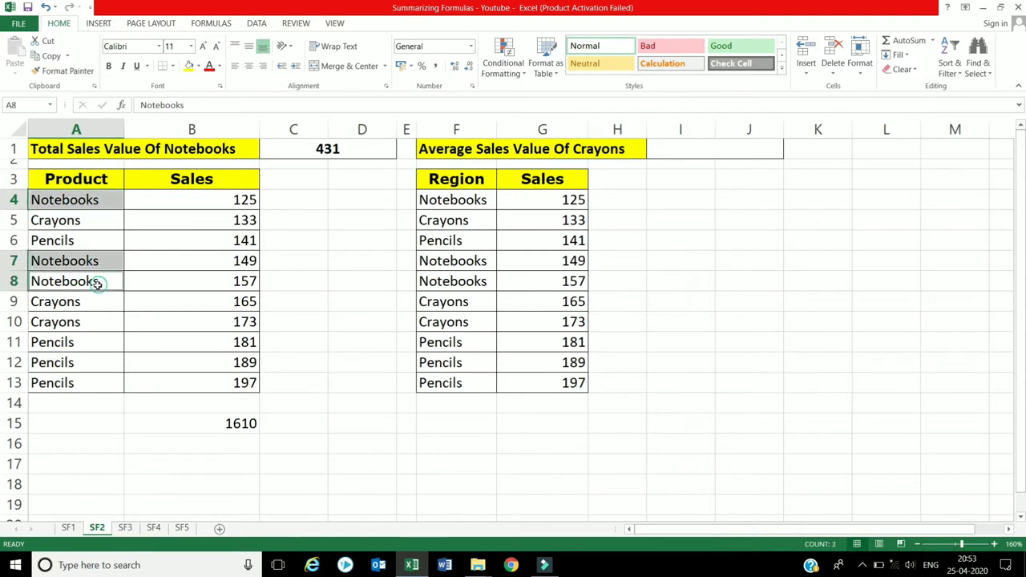
pyautogui.click(190, 66)
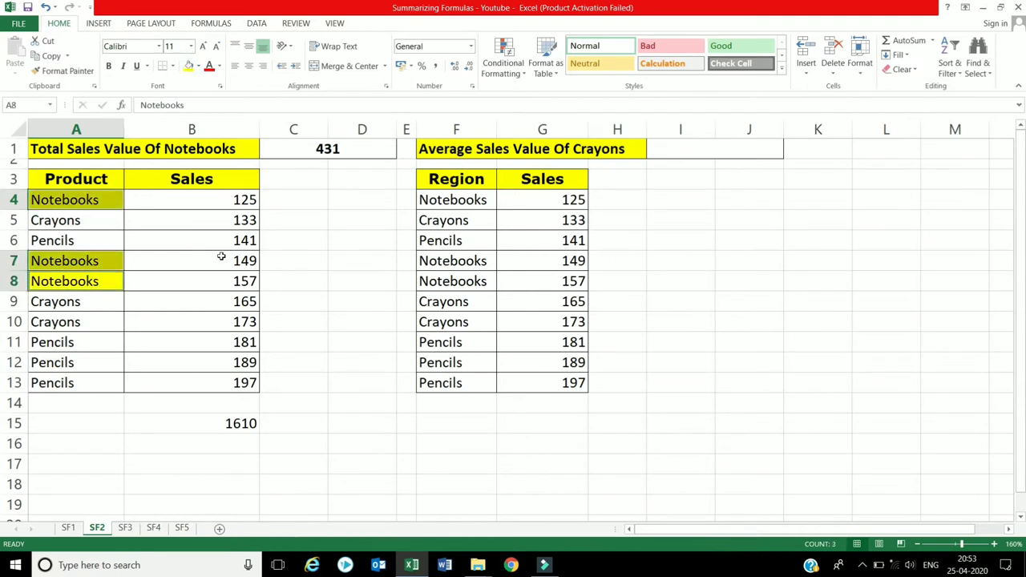
# Enter =B4+B7+B8 in B17 to confirm the Notebooks total of 431
pyautogui.click(214, 454)
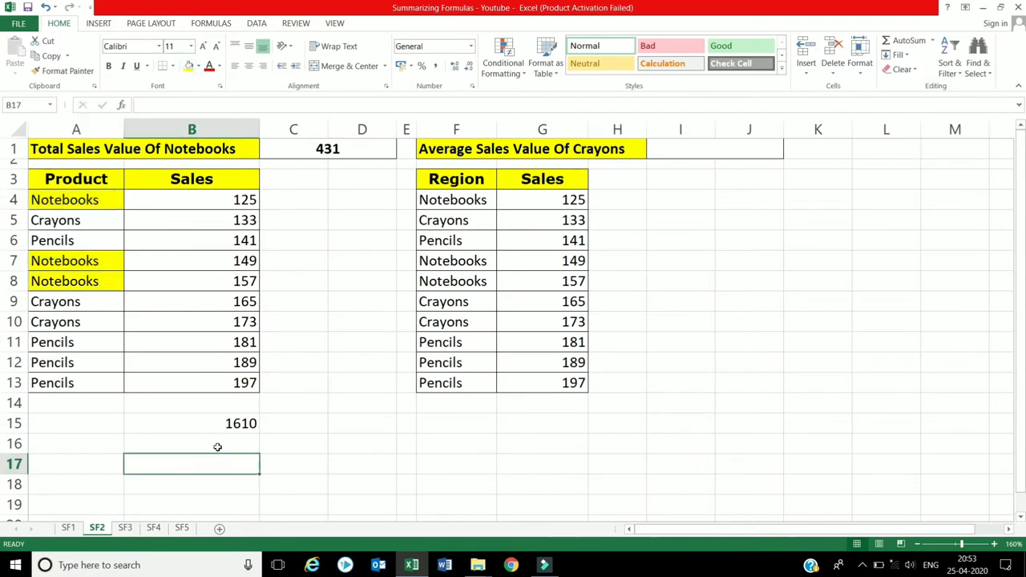
pyautogui.write('=')
pyautogui.click(235, 206)
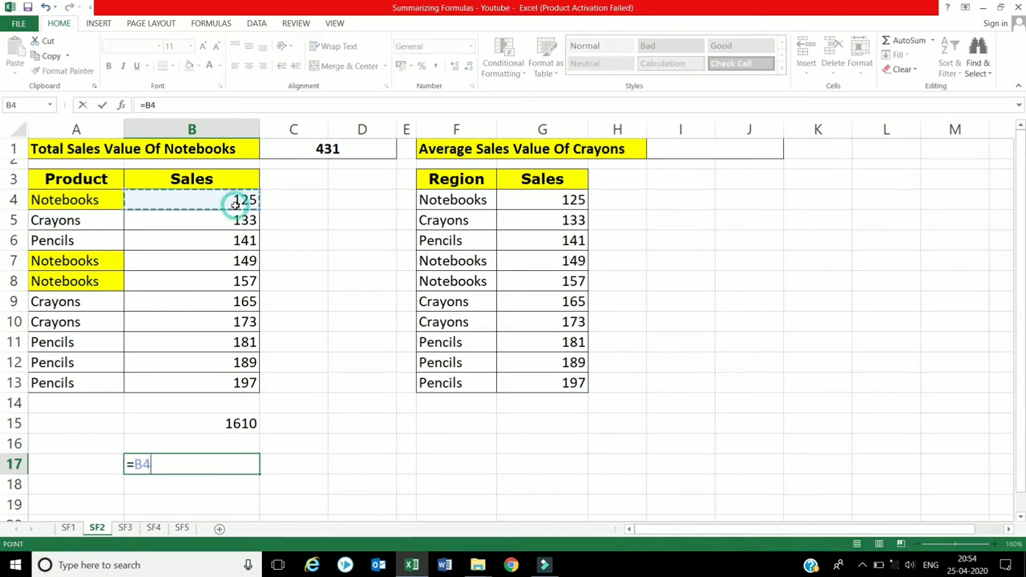
pyautogui.write('+')
pyautogui.click(213, 264)
pyautogui.write('+')
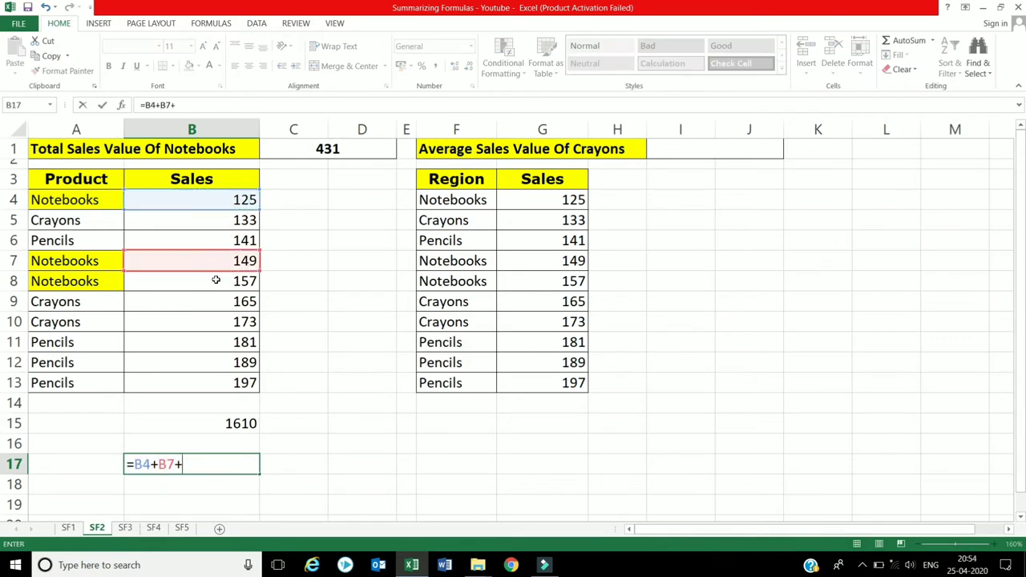
pyautogui.click(218, 281)
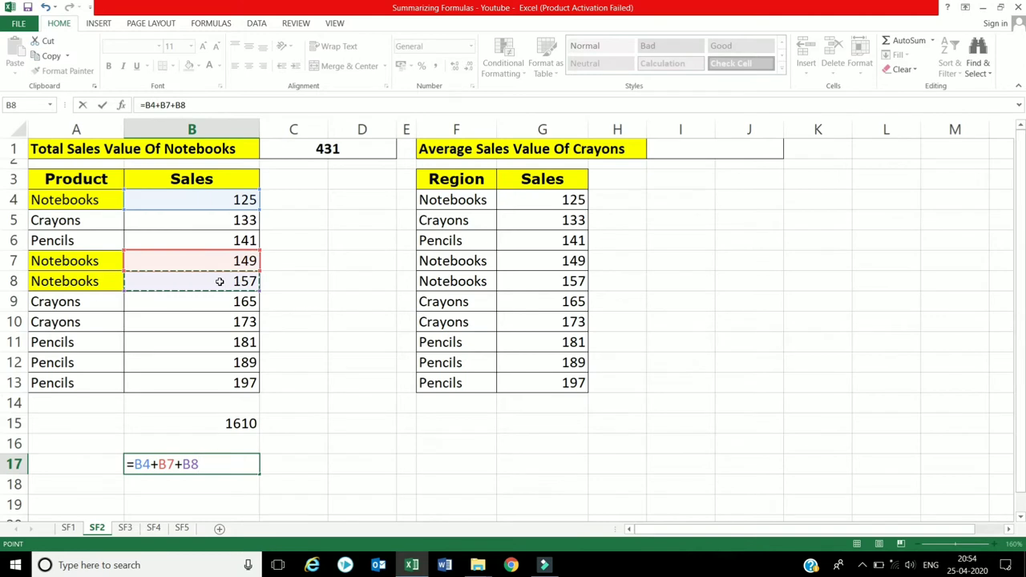
pyautogui.press('Return')
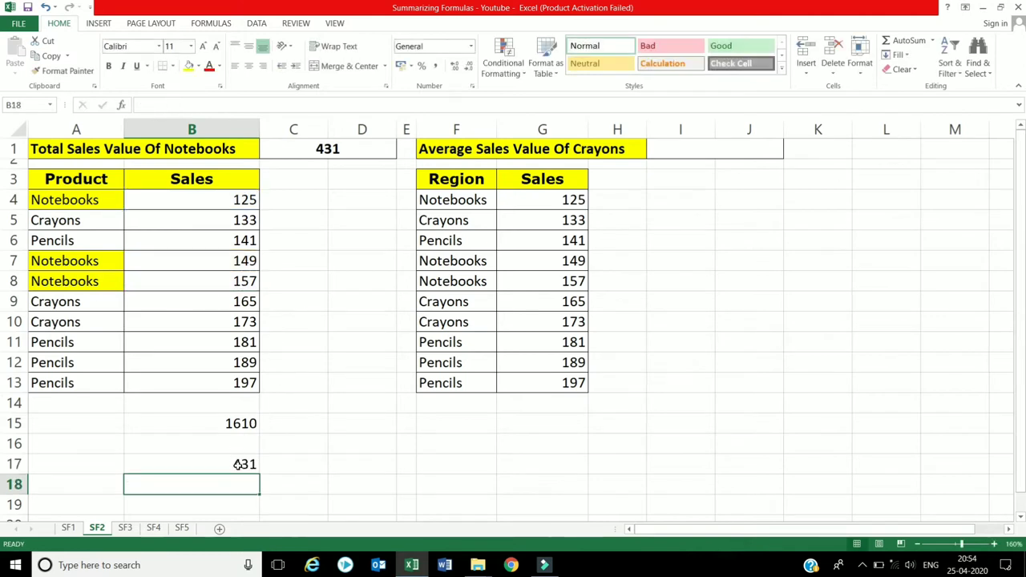
pyautogui.click(238, 465)
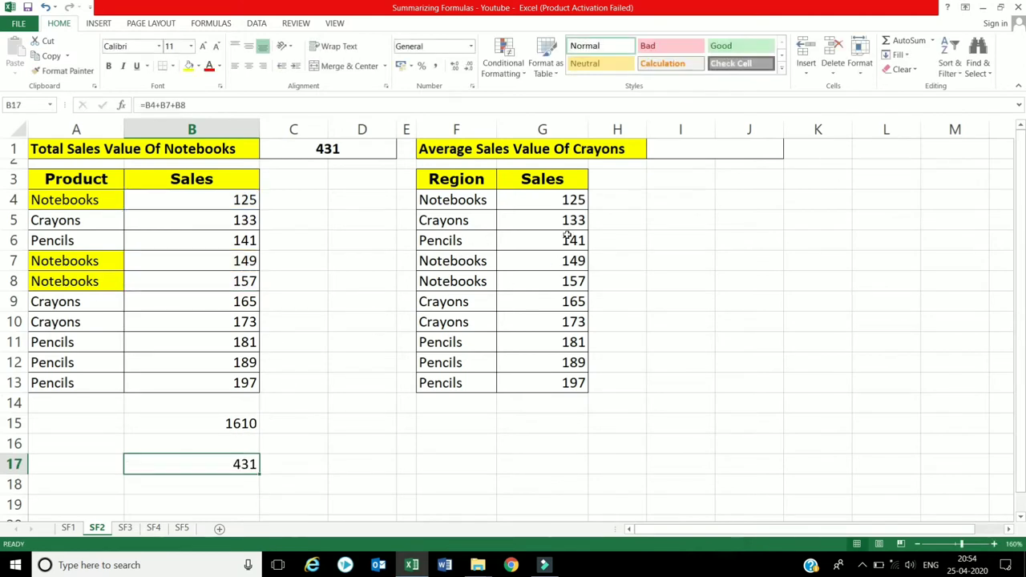
# Enter =AVERAGEIF(F4:F13,"Crayons",G4:G13) in I1, showing the Crayons average of 157
pyautogui.click(660, 149)
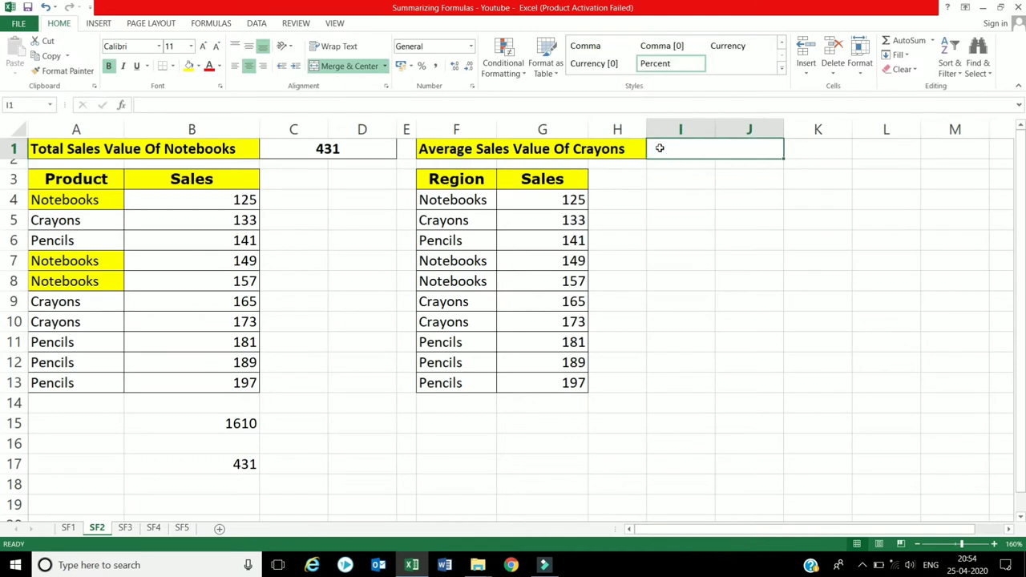
pyautogui.write('=')
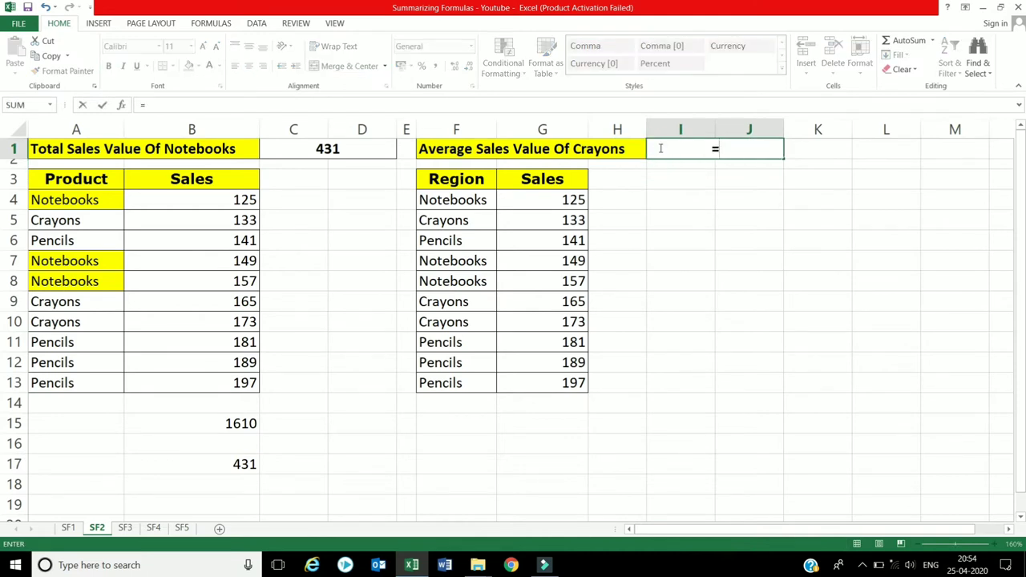
pyautogui.write('avg')
pyautogui.press('BackSpace')
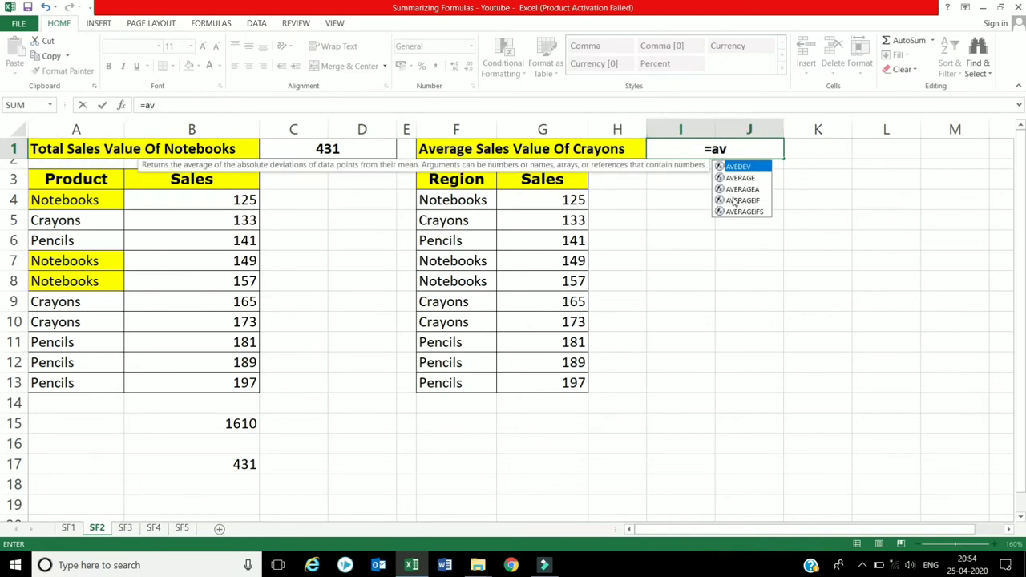
pyautogui.click(737, 201)
pyautogui.doubleClick(737, 201)
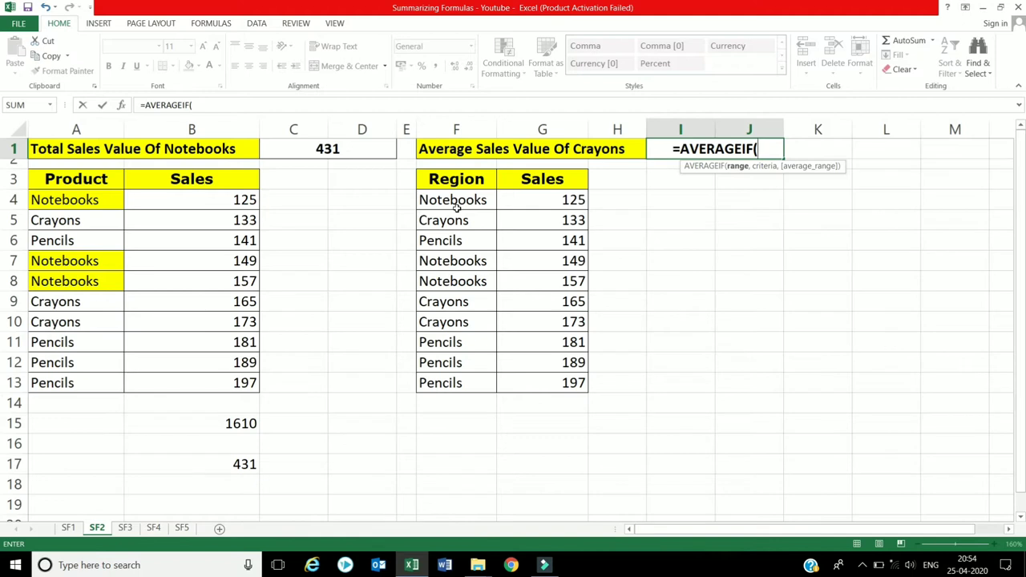
pyautogui.moveTo(453, 202); pyautogui.dragTo(453, 321)
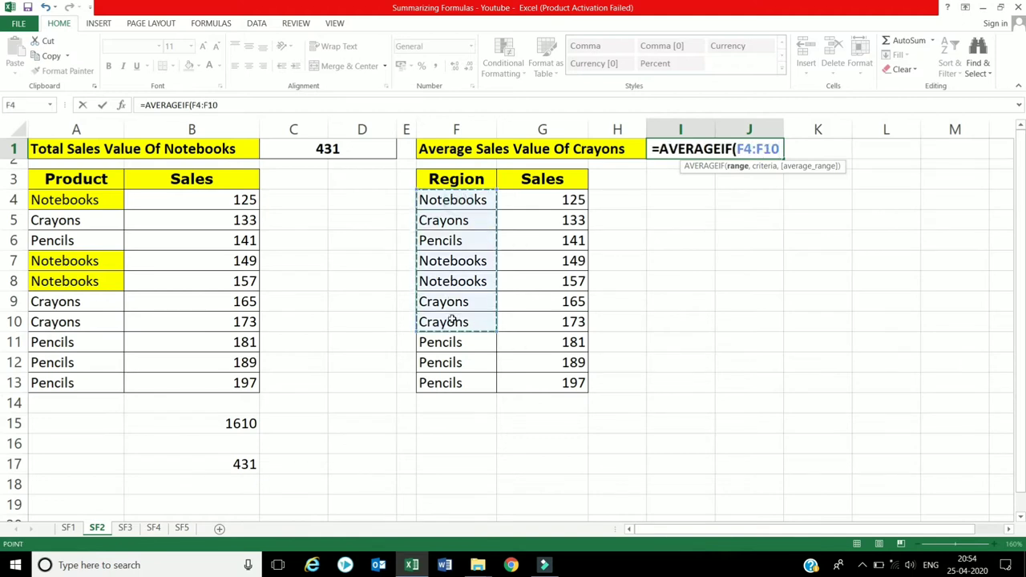
pyautogui.moveTo(437, 200); pyautogui.dragTo(451, 383)
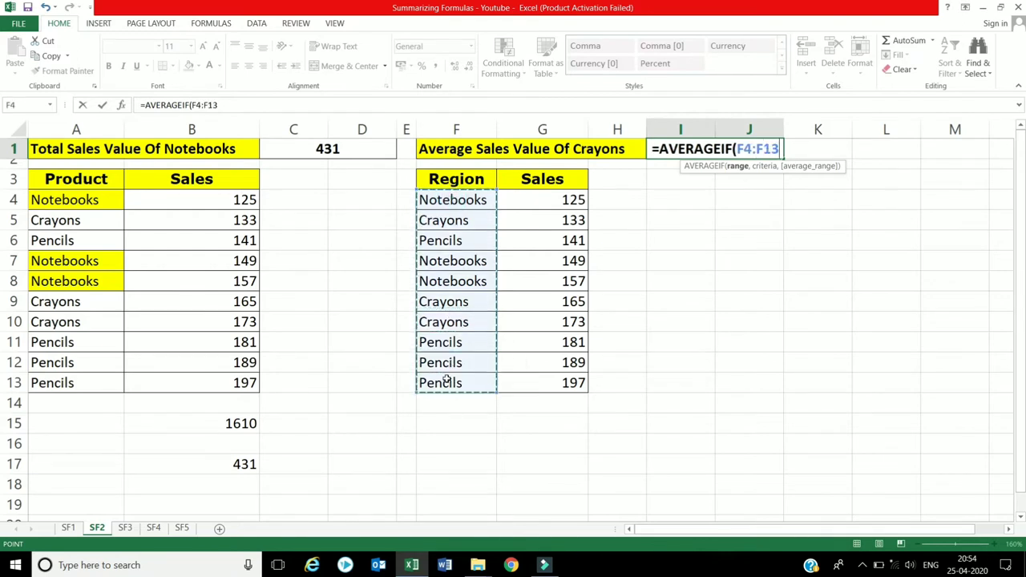
pyautogui.write(',"')
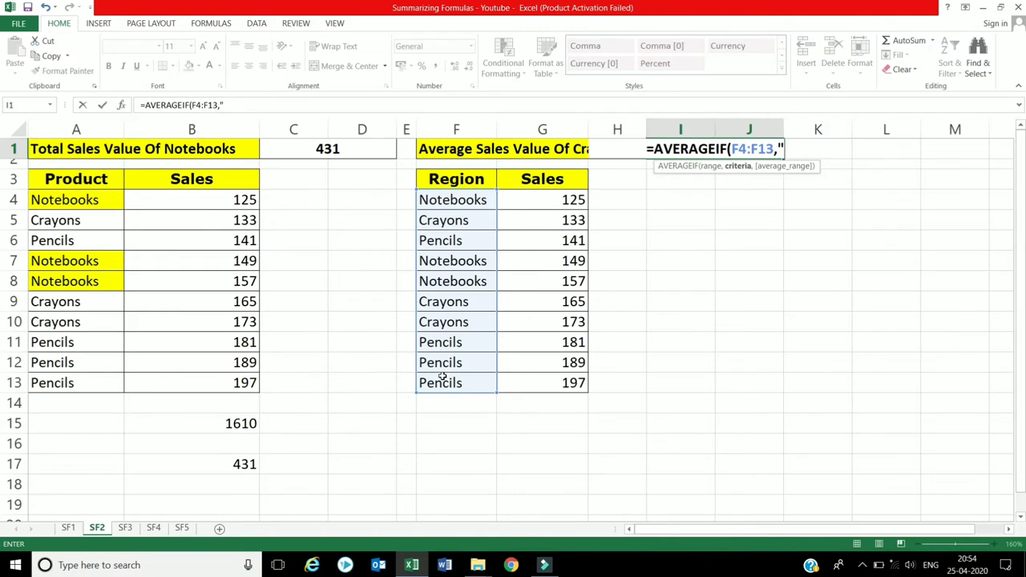
pyautogui.write('Cra')
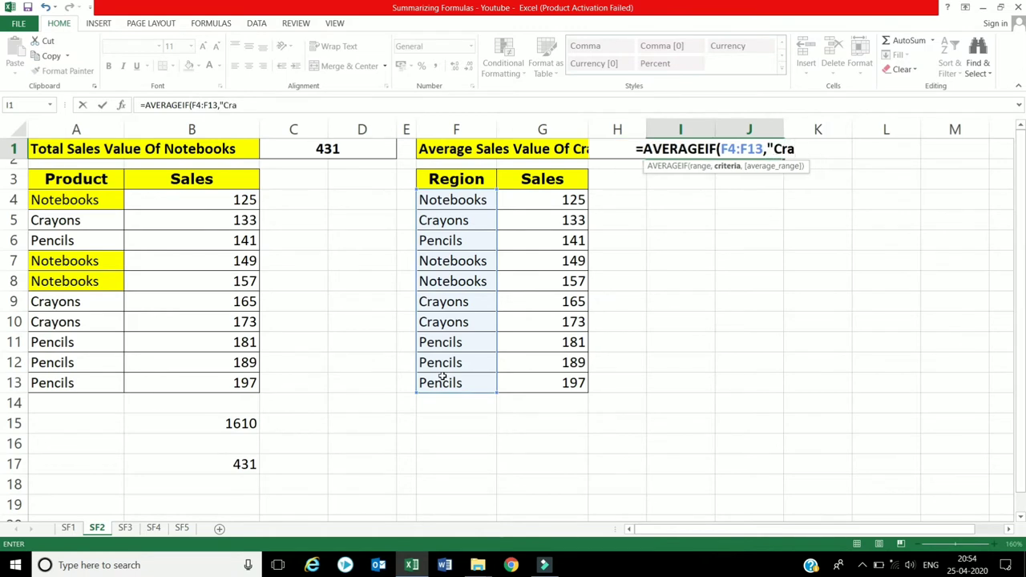
pyautogui.write('yon')
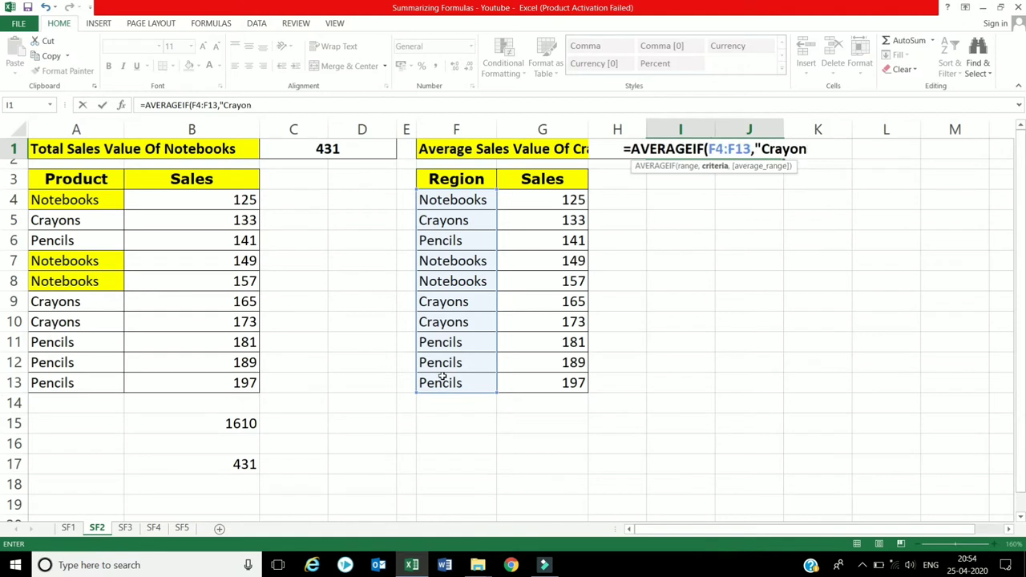
pyautogui.write('s')
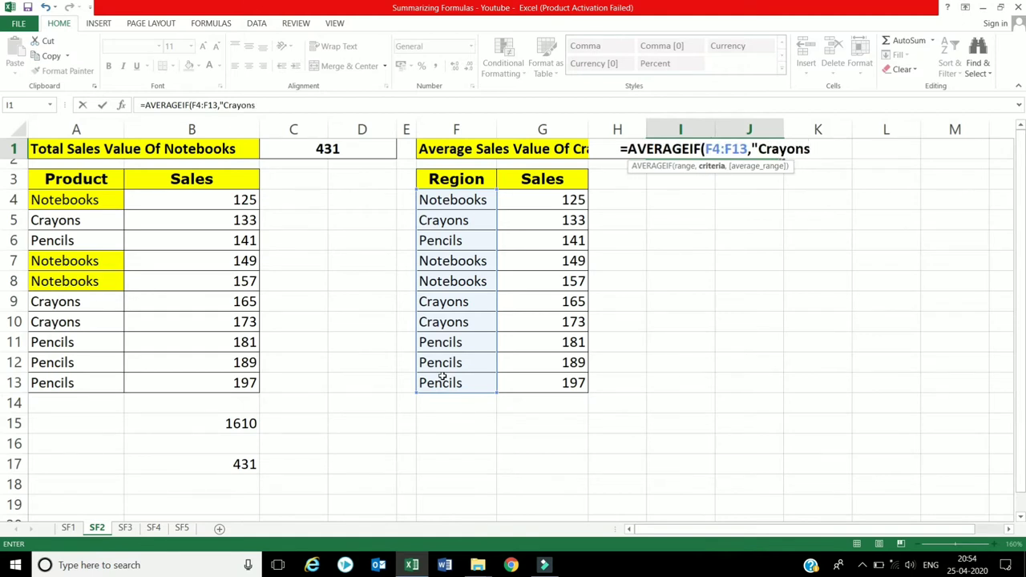
pyautogui.write('",')
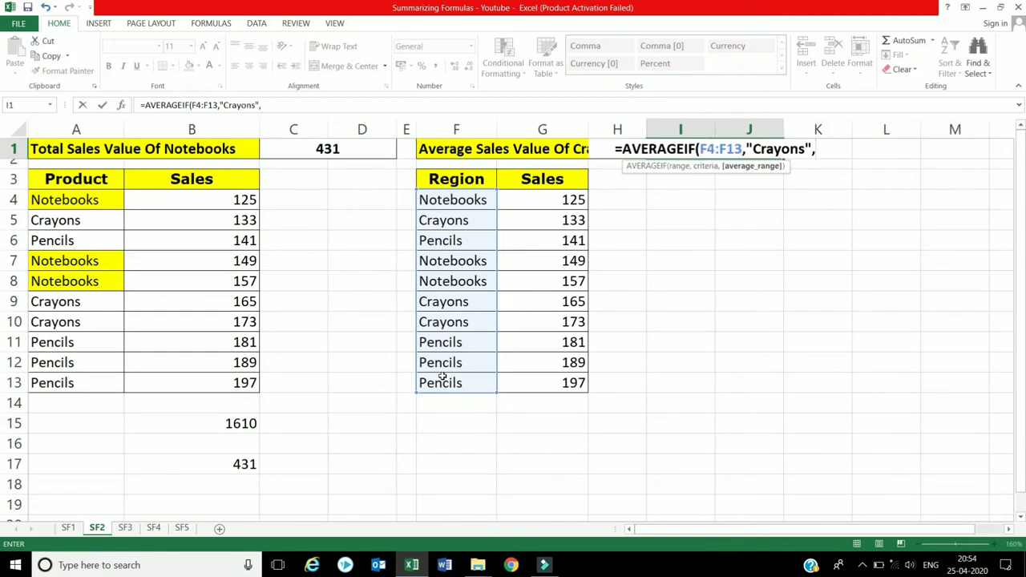
pyautogui.moveTo(554, 199); pyautogui.dragTo(561, 378)
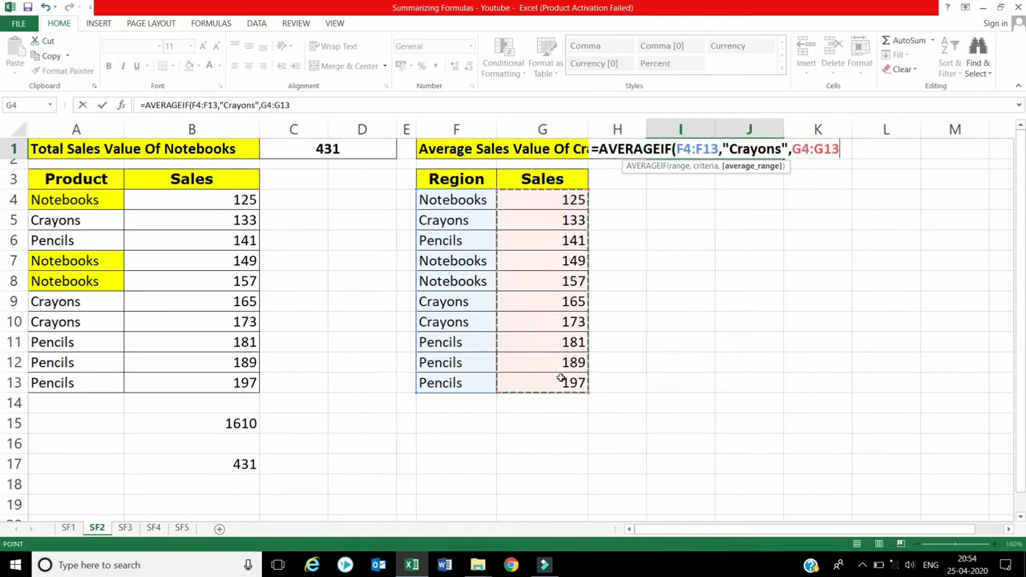
pyautogui.write(')')
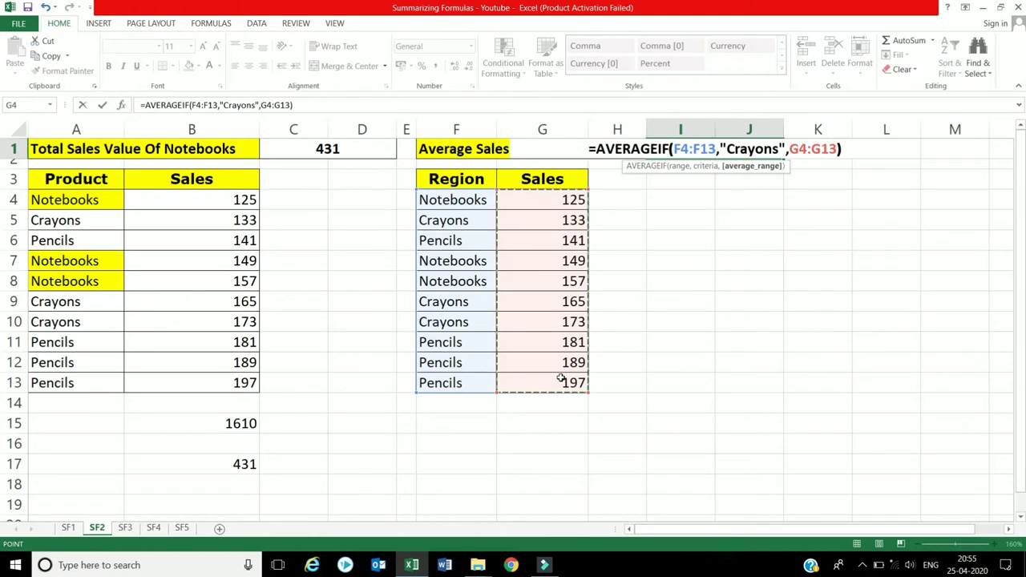
pyautogui.press('Return')
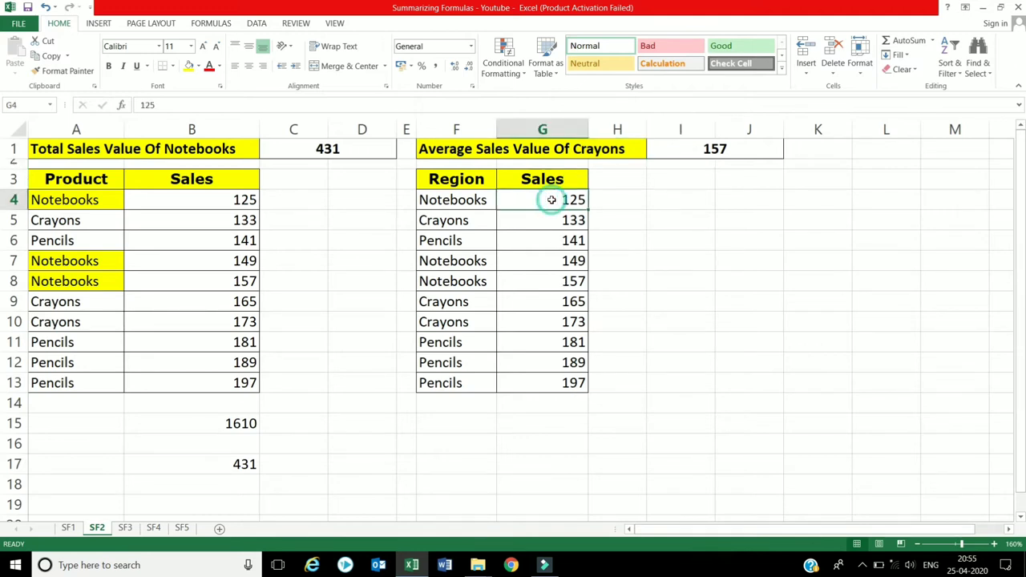
# Put the average of the Sales column in G15 with AutoSum Average, giving 161
pyautogui.moveTo(552, 199); pyautogui.dragTo(575, 430)
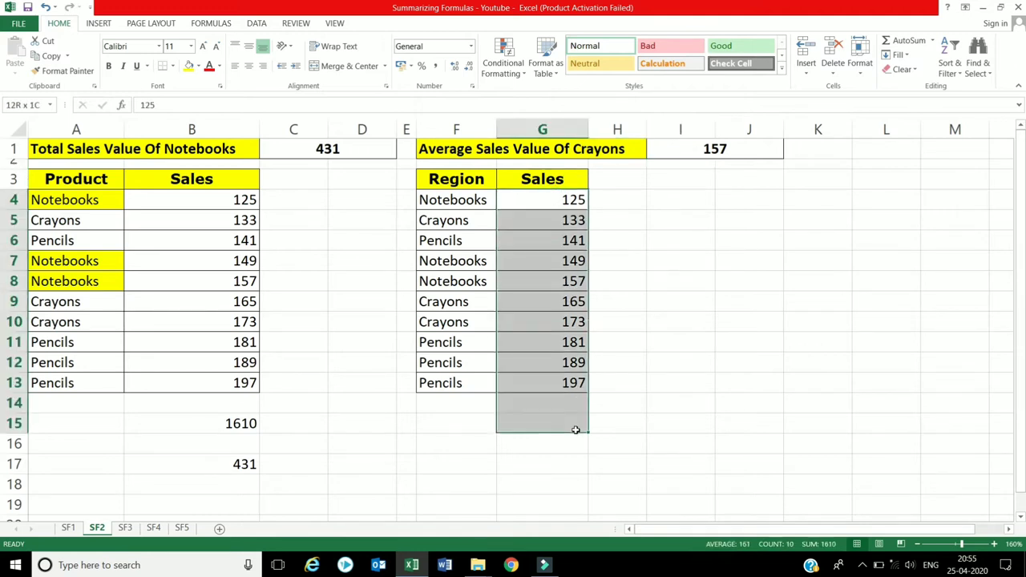
pyautogui.click(934, 40)
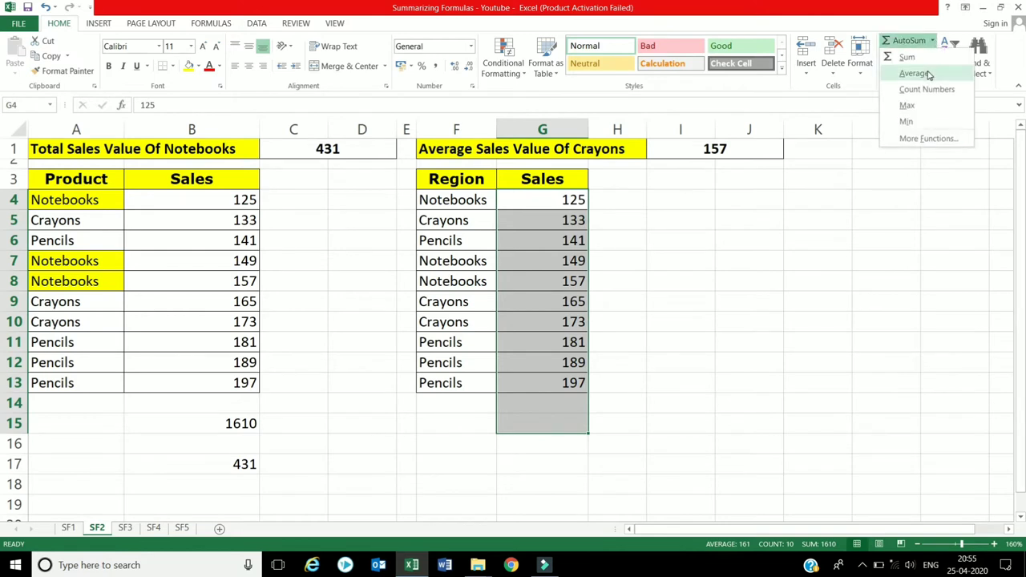
pyautogui.click(922, 72)
pyautogui.click(566, 422)
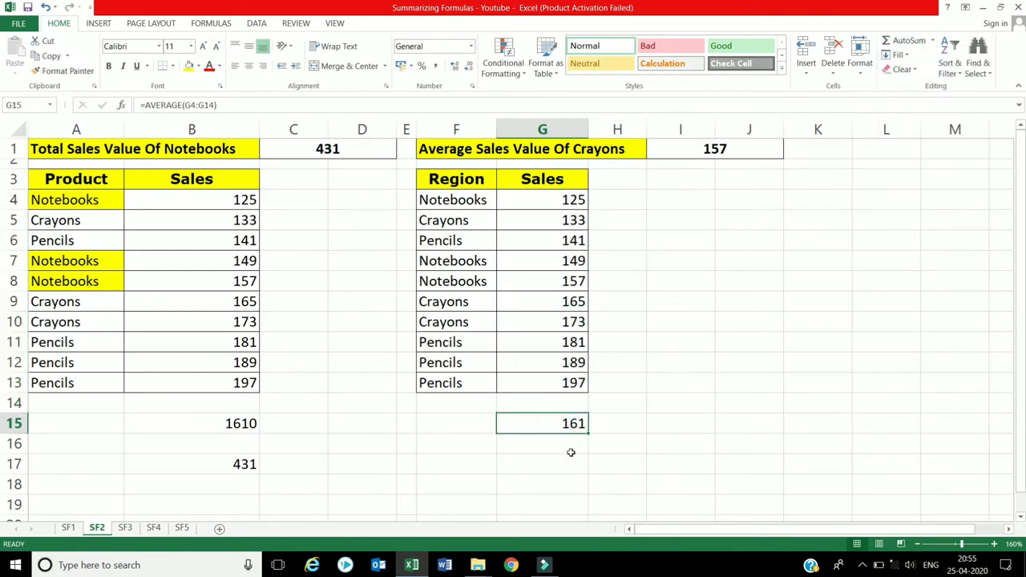
pyautogui.click(571, 450)
# Highlight the three Crayons region cells F5, F9 and F10 yellow
pyautogui.click(455, 222)
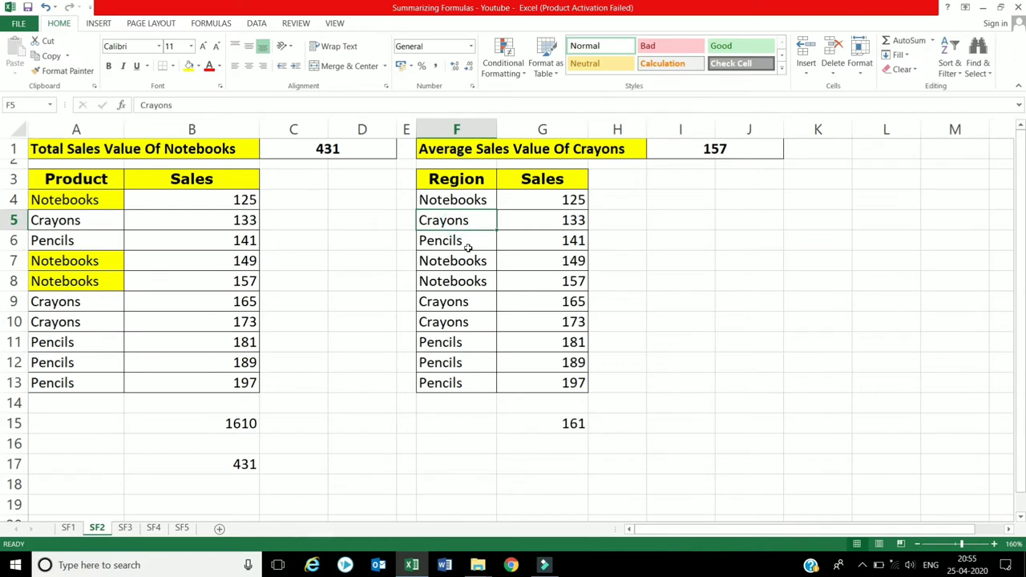
pyautogui.keyDown('ctrl'); pyautogui.click(478, 300); pyautogui.keyUp('ctrl')
pyautogui.keyDown('ctrl'); pyautogui.click(479, 320); pyautogui.keyUp('ctrl')
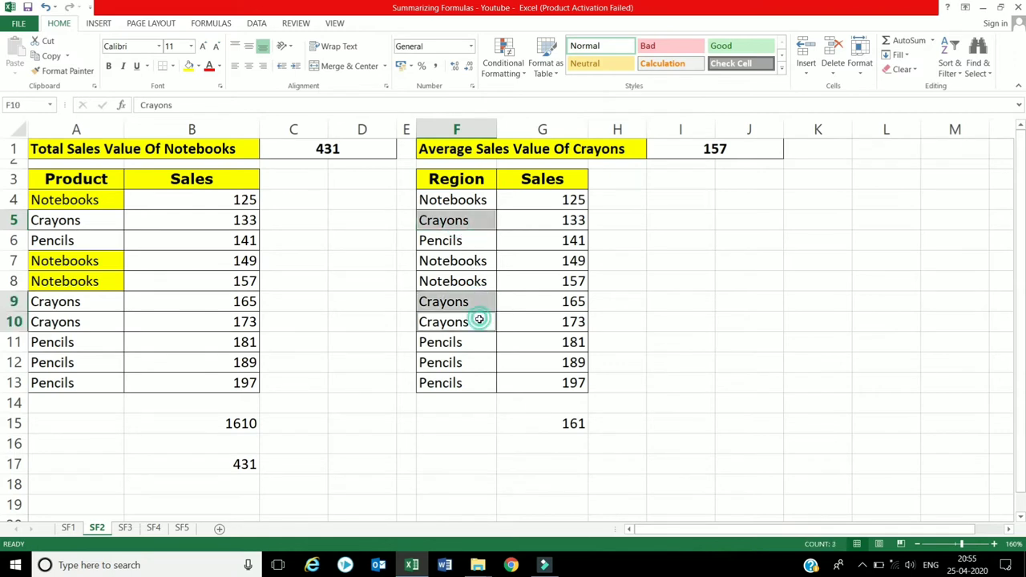
pyautogui.click(189, 66)
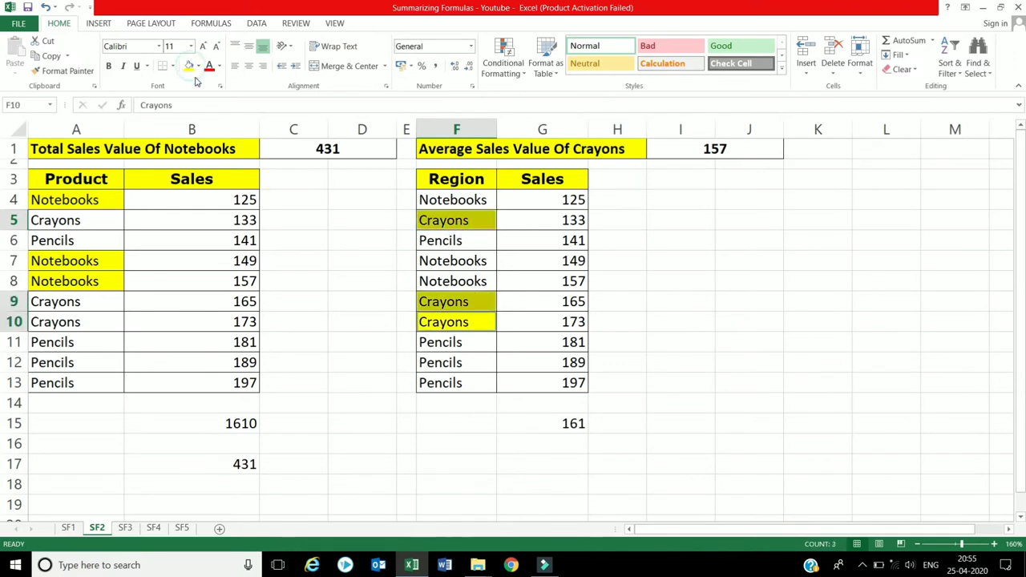
# Enter =AVERAGE(G5,G9,G10) in G17 to confirm the Crayons average of 157
pyautogui.click(557, 468)
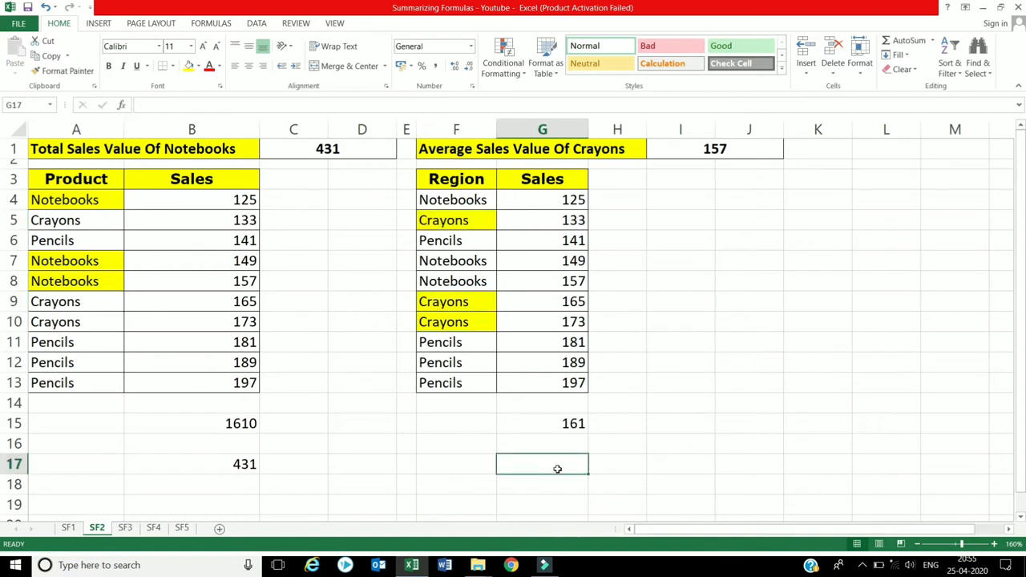
pyautogui.write('=a')
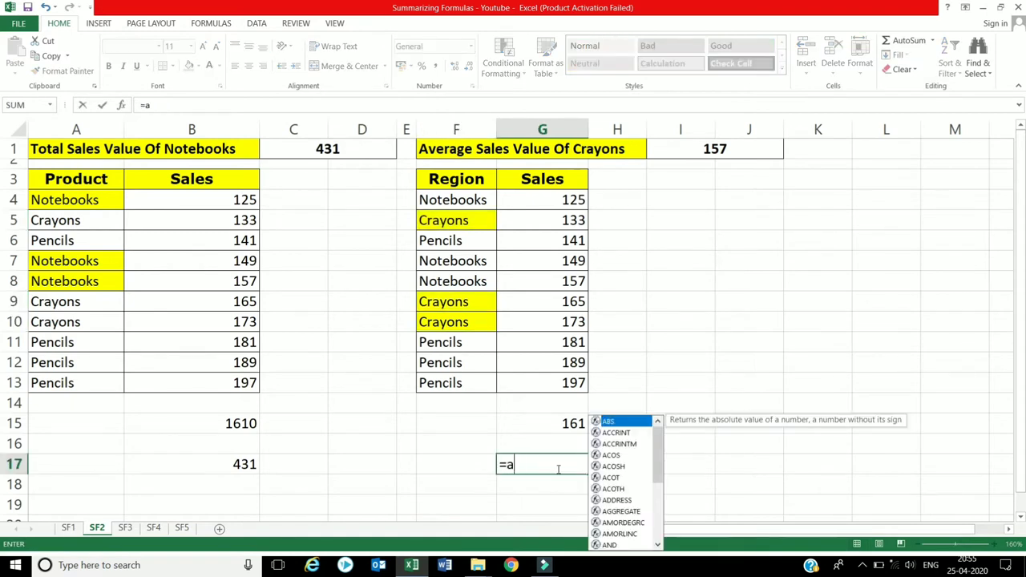
pyautogui.write('v')
pyautogui.doubleClick(549, 494)
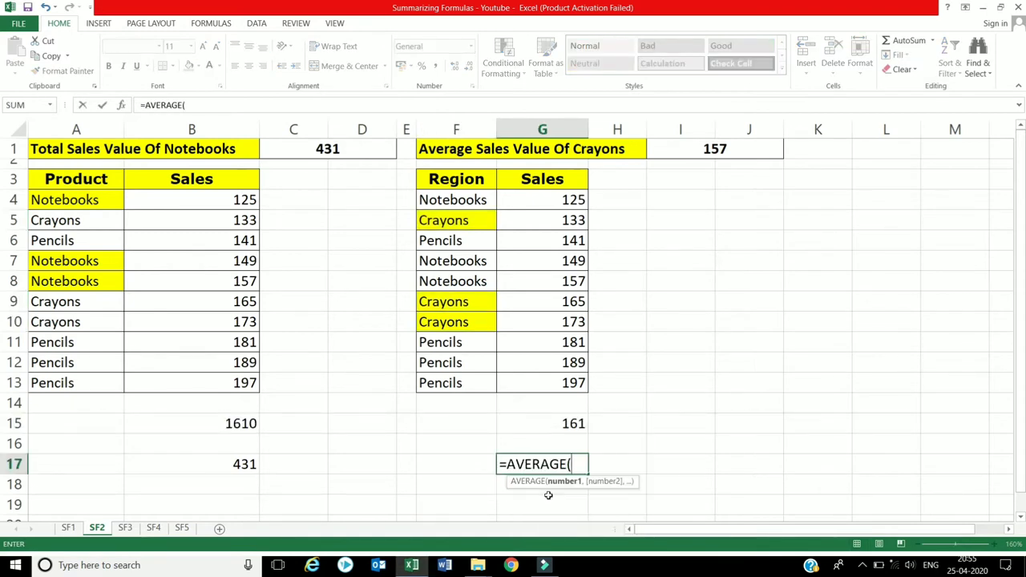
pyautogui.click(554, 225)
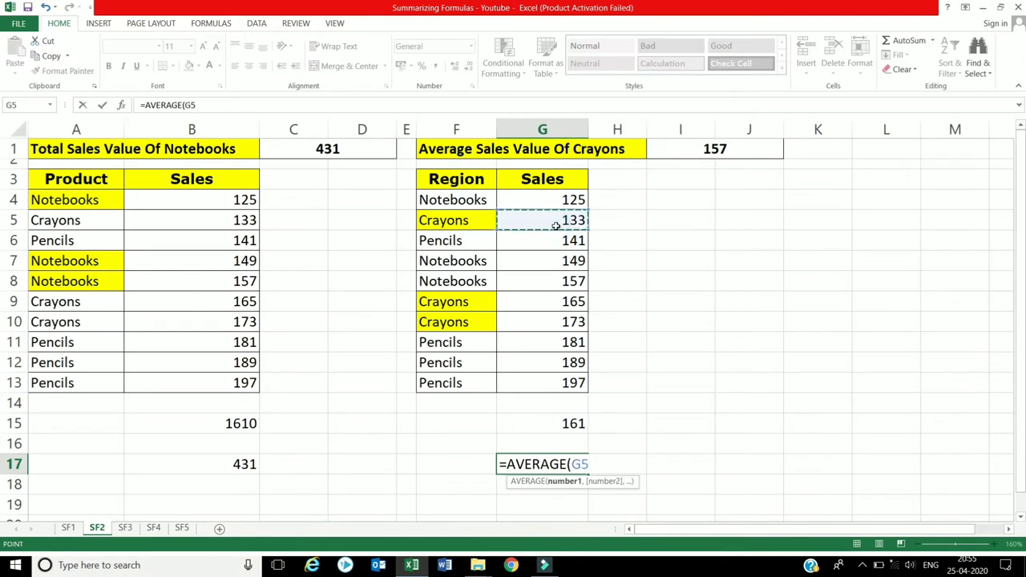
pyautogui.write(',')
pyautogui.click(555, 302)
pyautogui.write(',')
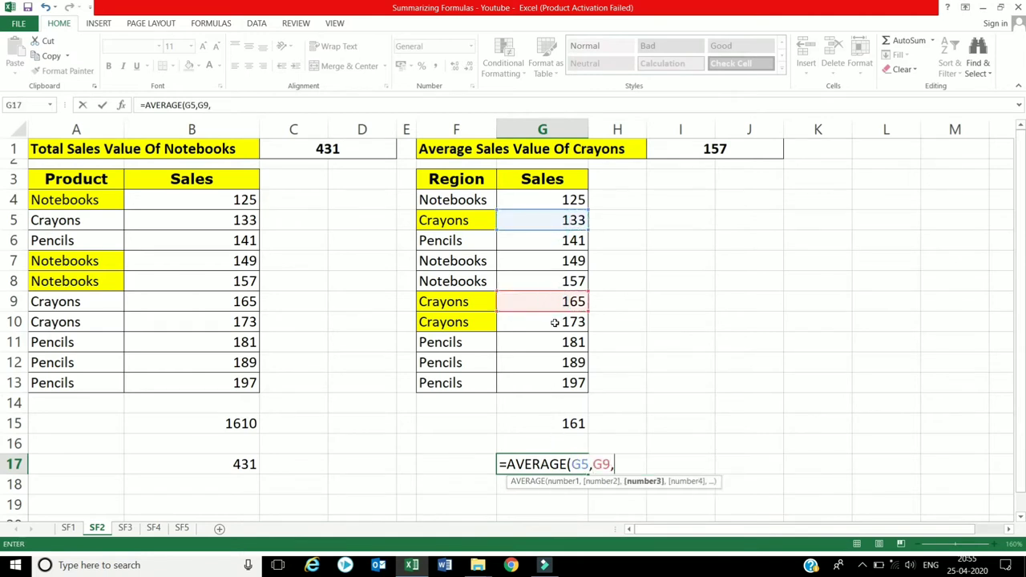
pyautogui.click(555, 322)
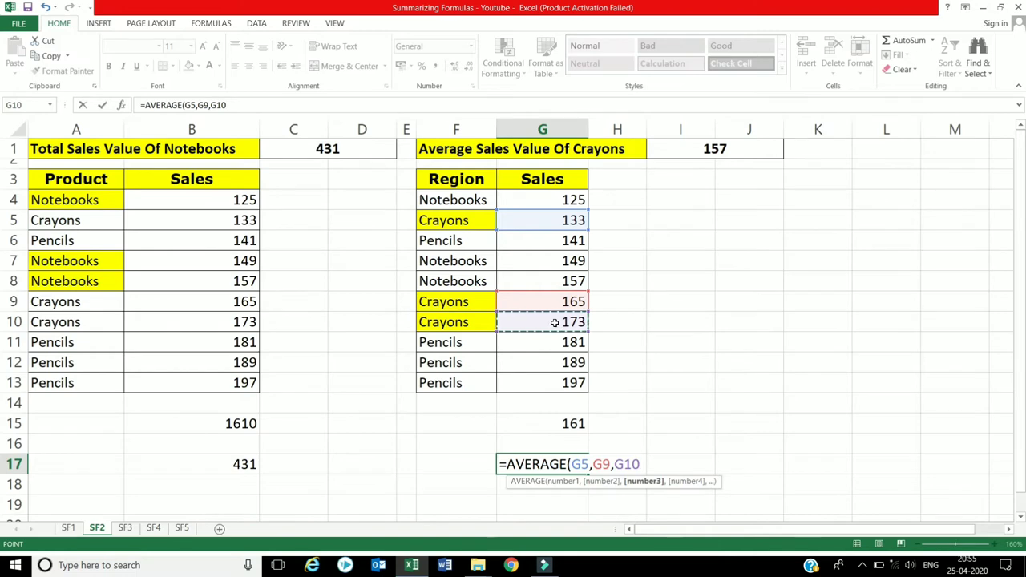
pyautogui.write(')')
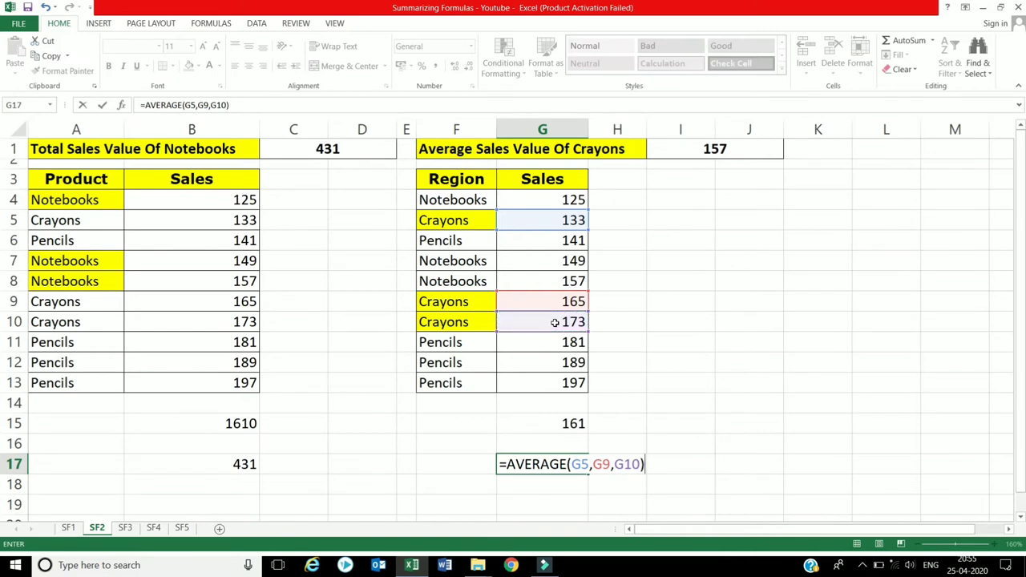
pyautogui.press('Return')
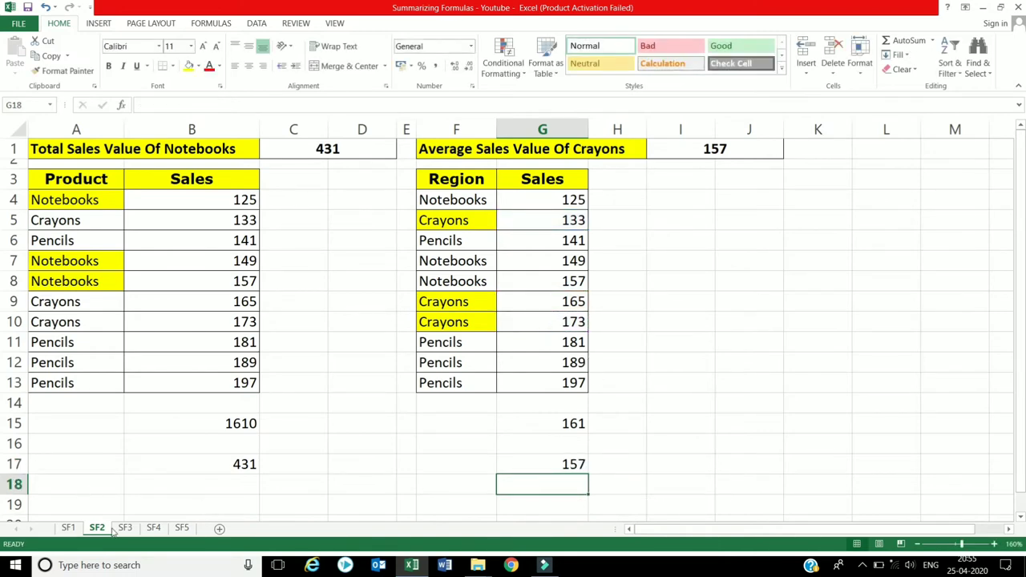
# Switch to sheet SF3 and select the answer cell beside the Notebooks title
pyautogui.click(125, 528)
pyautogui.click(240, 213)
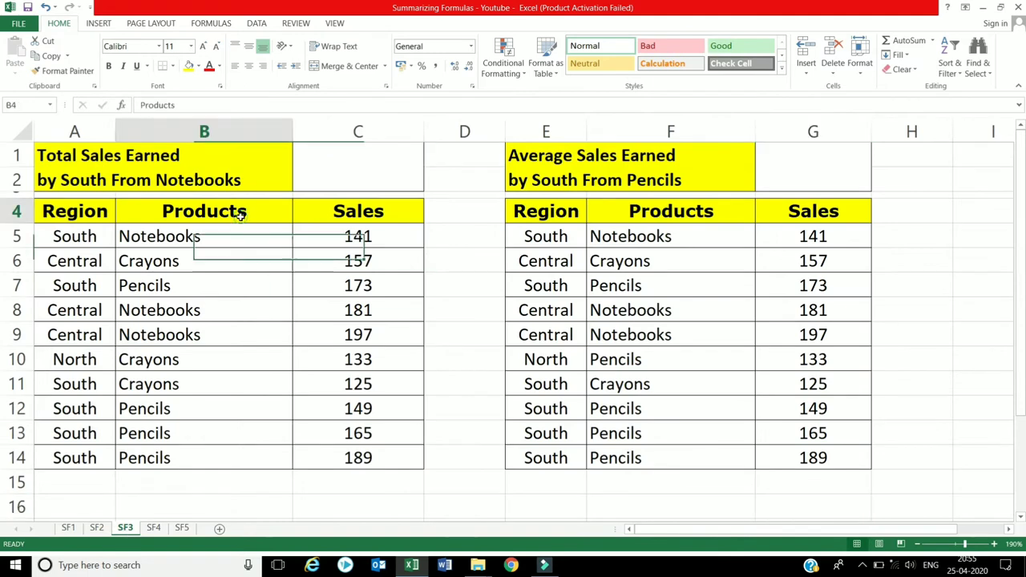
pyautogui.click(246, 182)
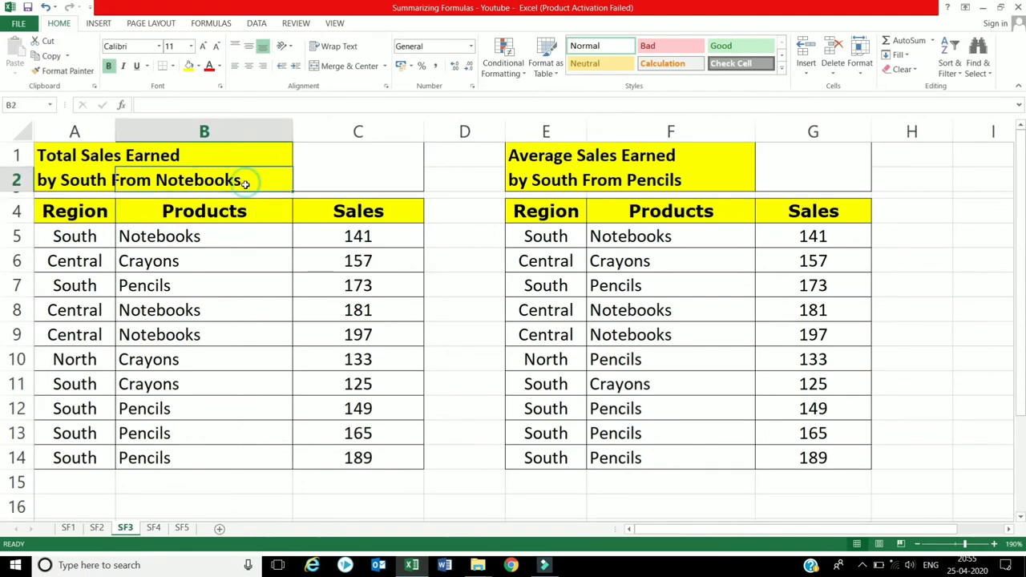
pyautogui.click(316, 176)
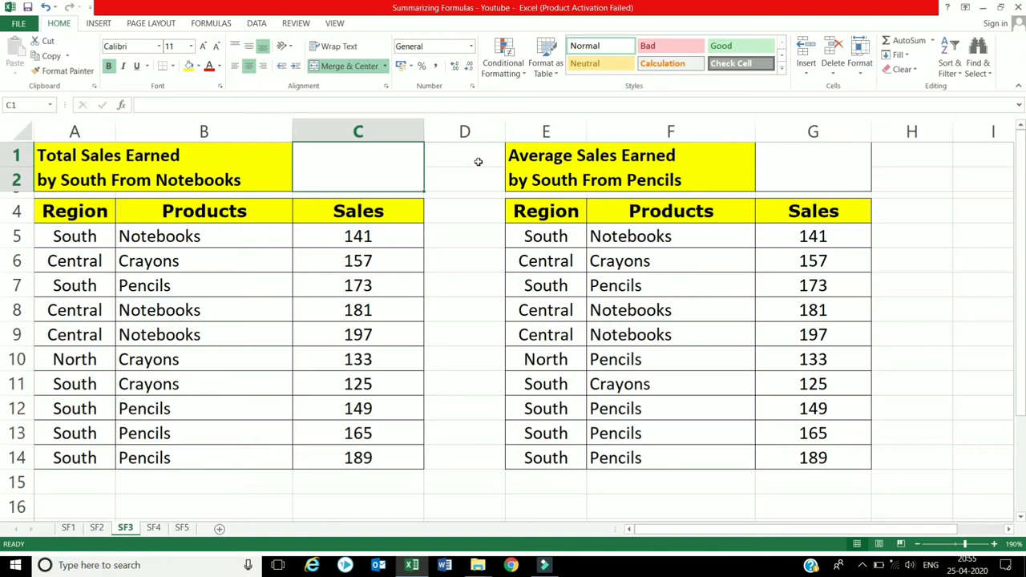
# Type =SUMIFS(C5:C14,A5:A14,"South",B5:B14,"Notebooks") in the Notebooks answer cell
pyautogui.write('=su')
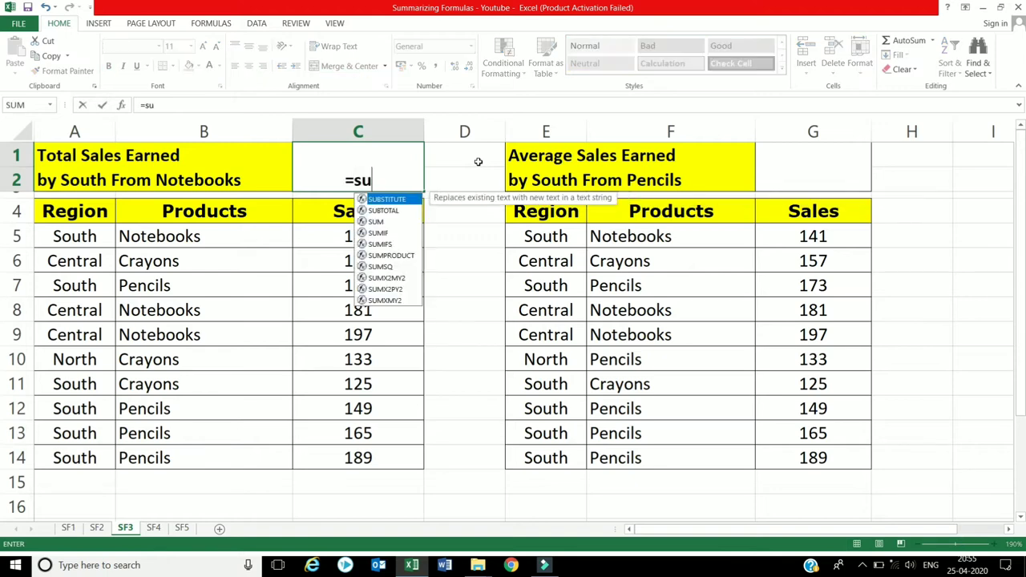
pyautogui.write('mifs')
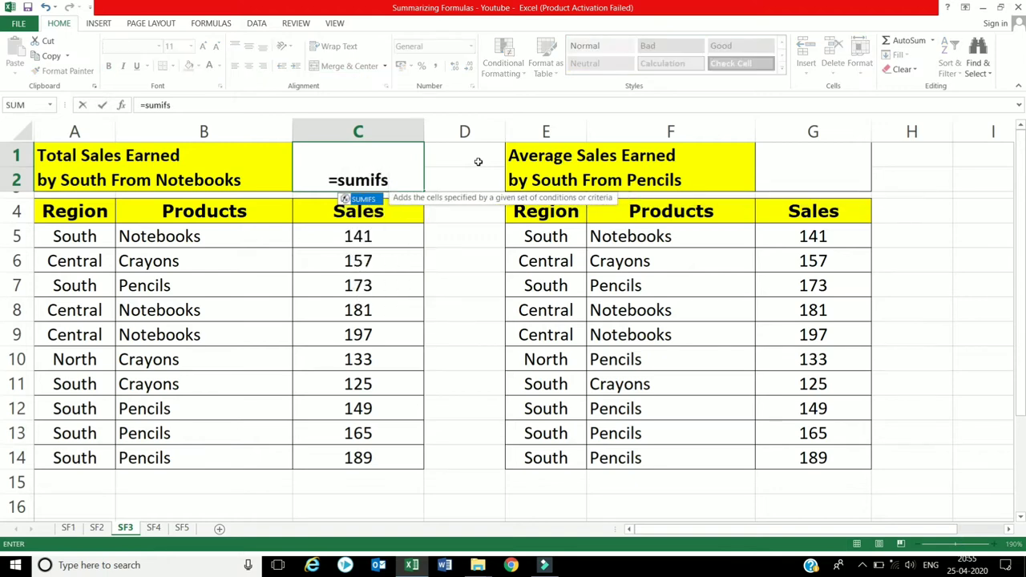
pyautogui.write('(')
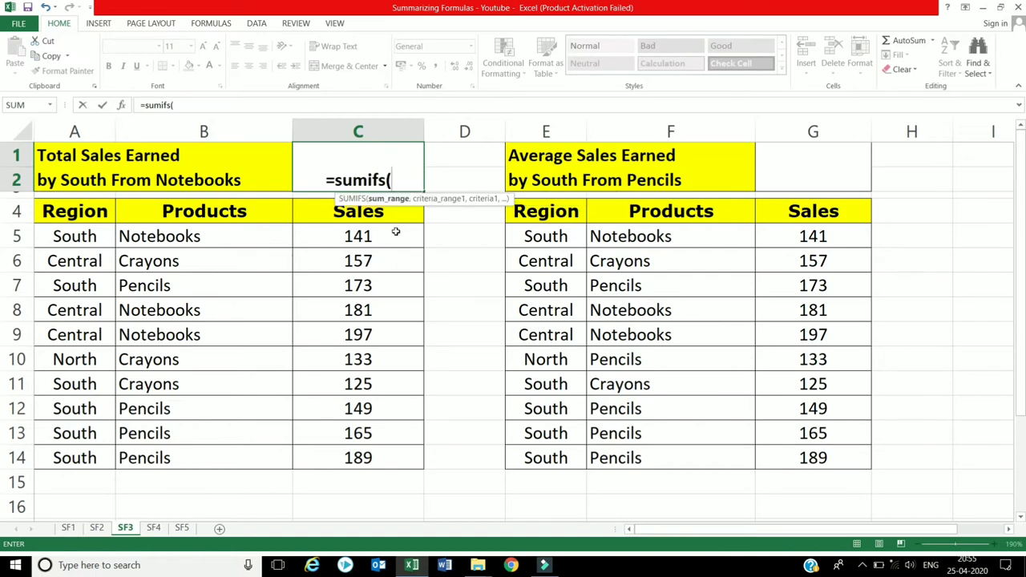
pyautogui.moveTo(395, 232); pyautogui.dragTo(390, 446)
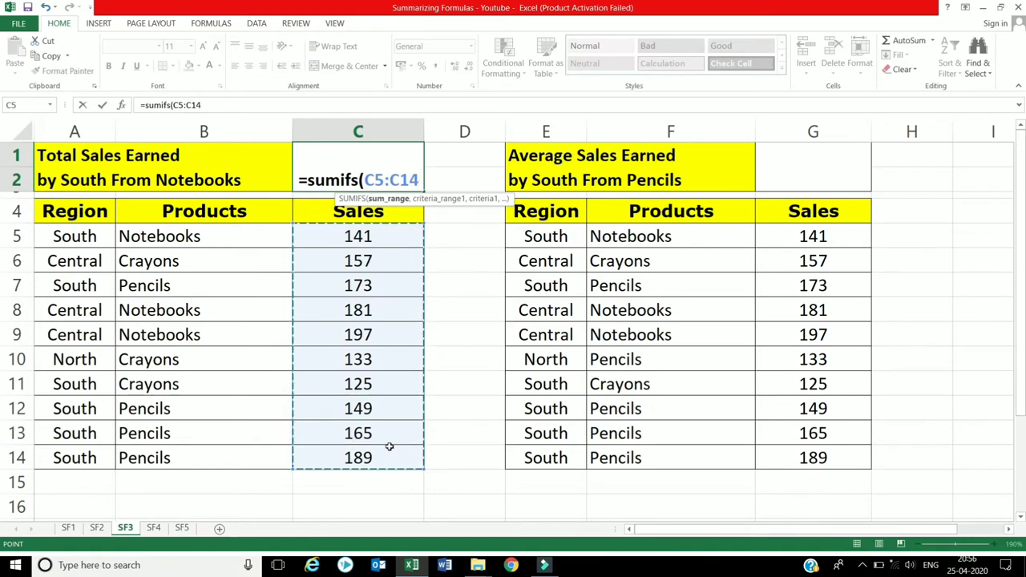
pyautogui.write(',')
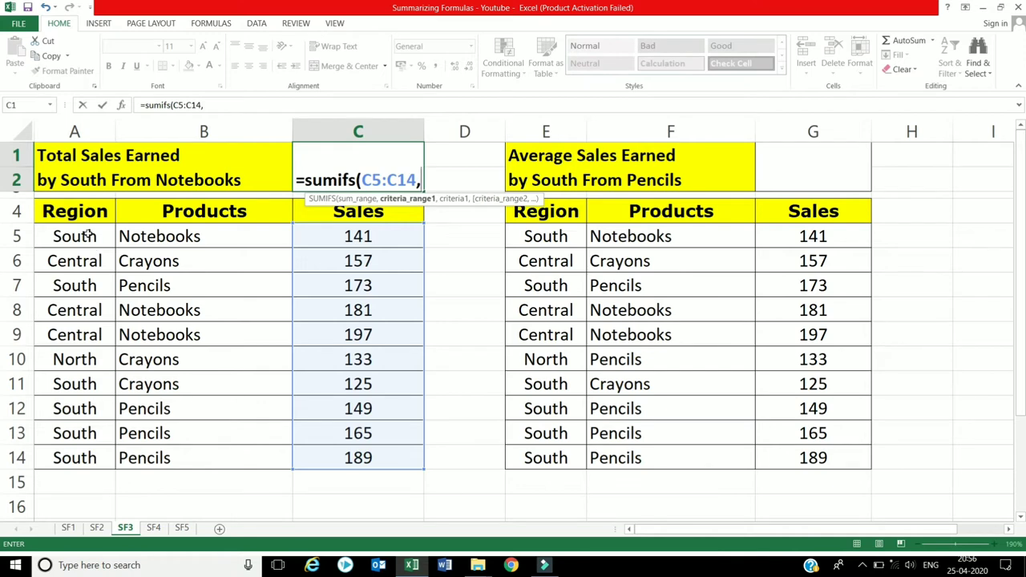
pyautogui.moveTo(88, 234); pyautogui.dragTo(90, 455)
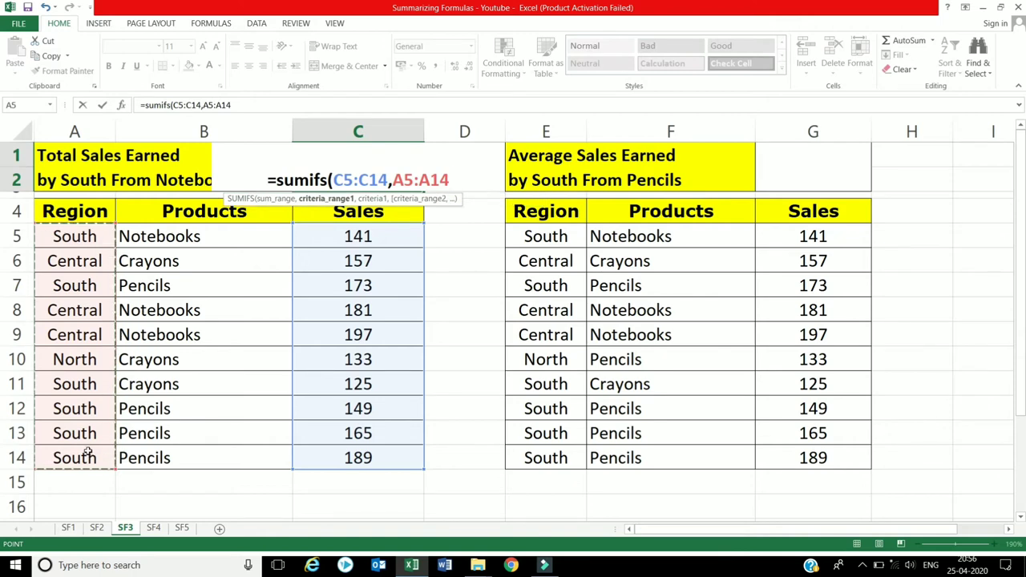
pyautogui.write(',')
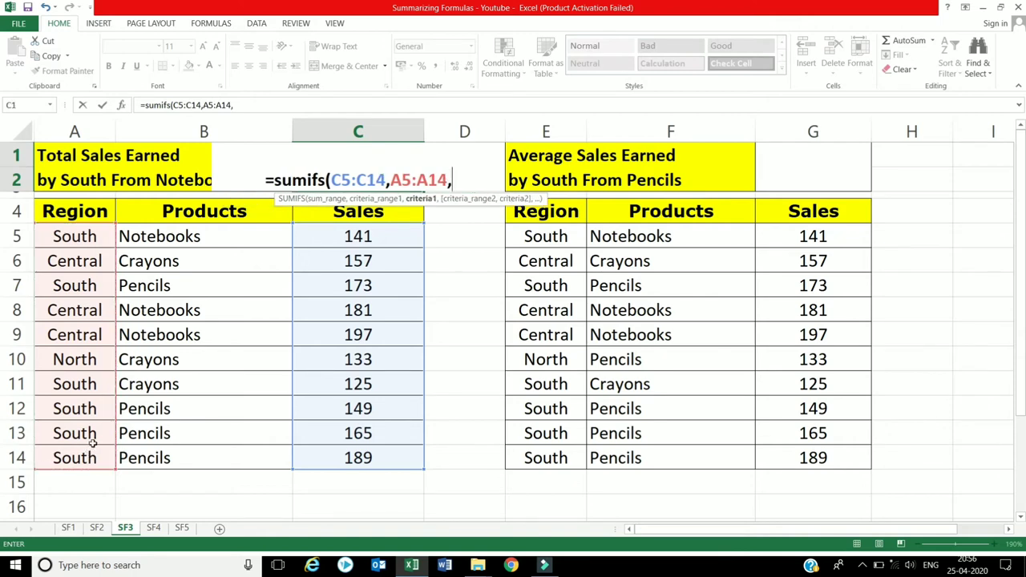
pyautogui.write('"')
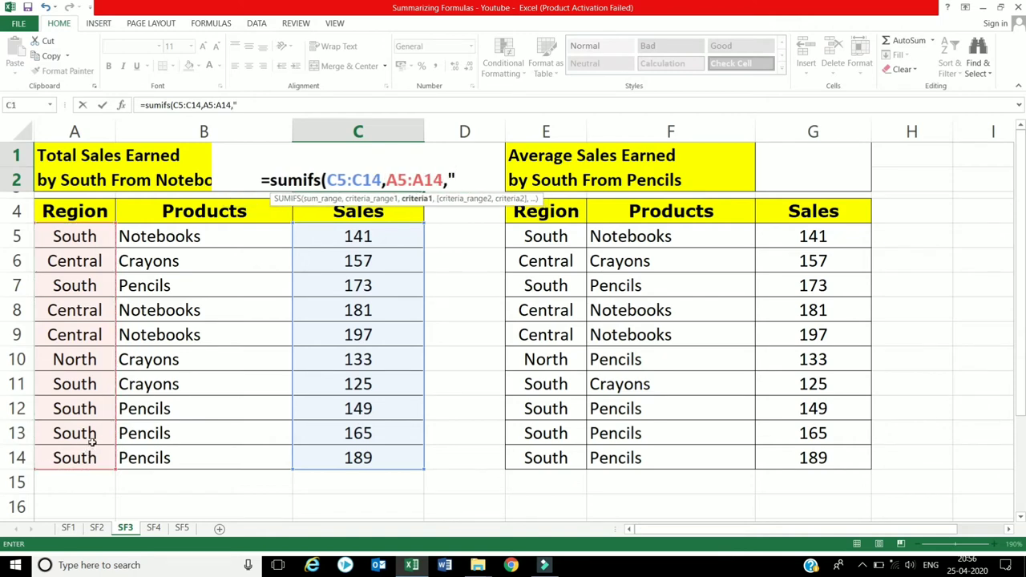
pyautogui.write('South')
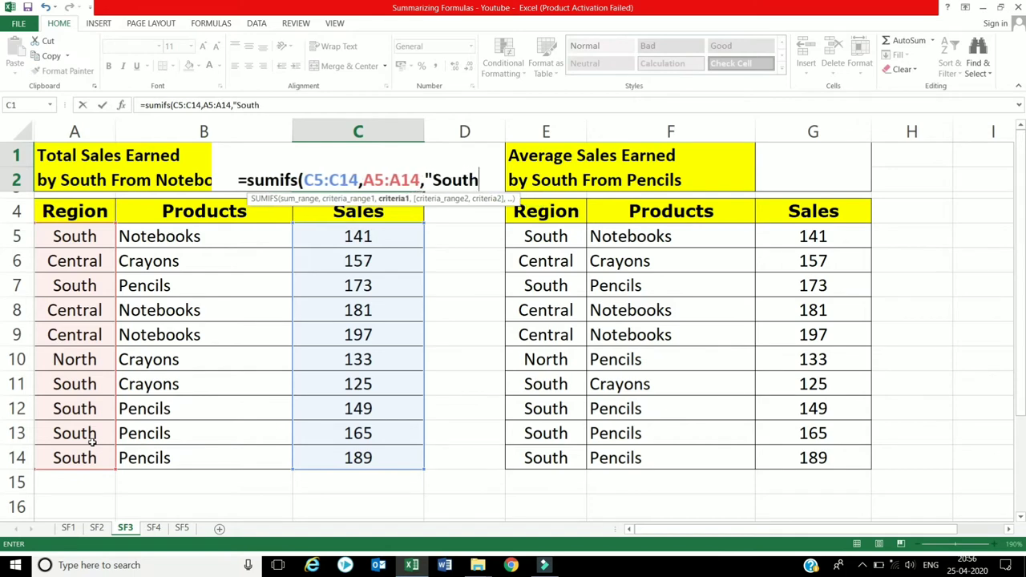
pyautogui.write('"')
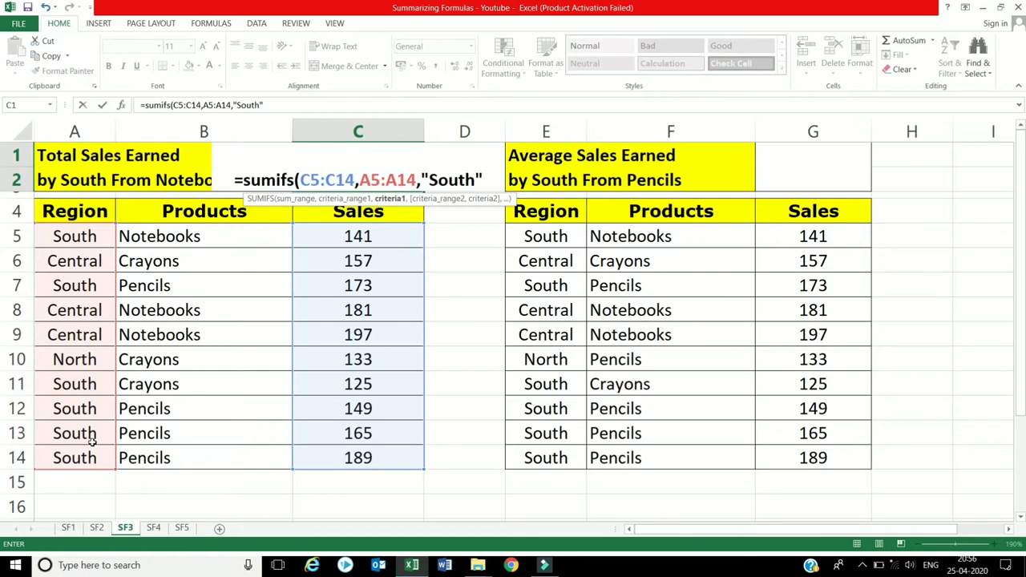
pyautogui.write(',')
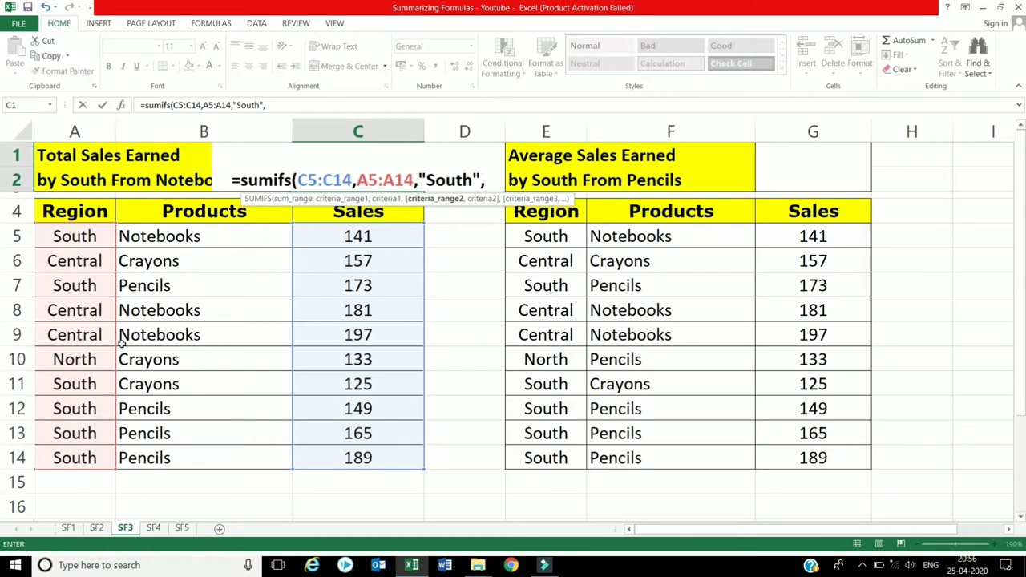
pyautogui.moveTo(184, 236); pyautogui.dragTo(185, 453)
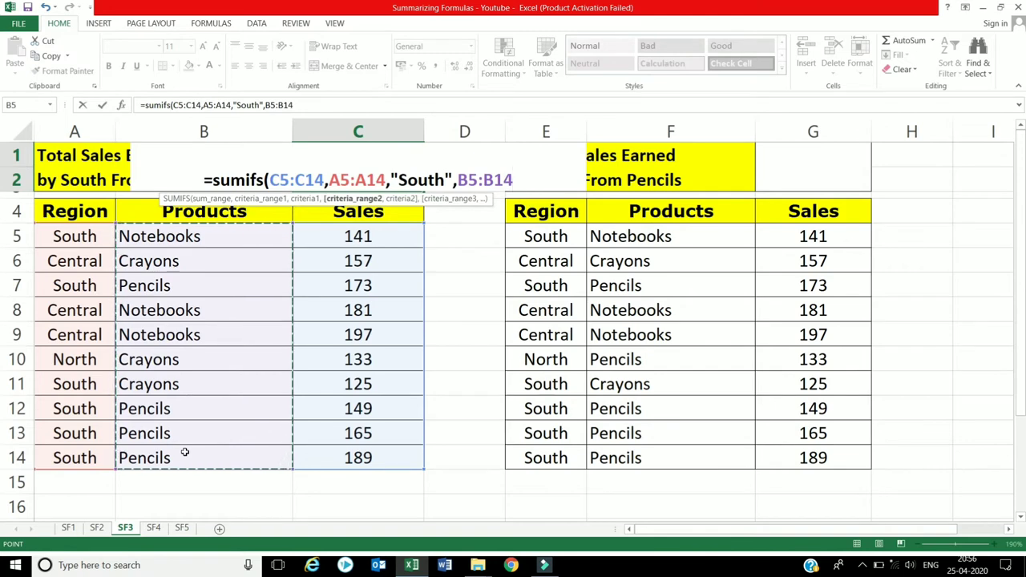
pyautogui.write(',')
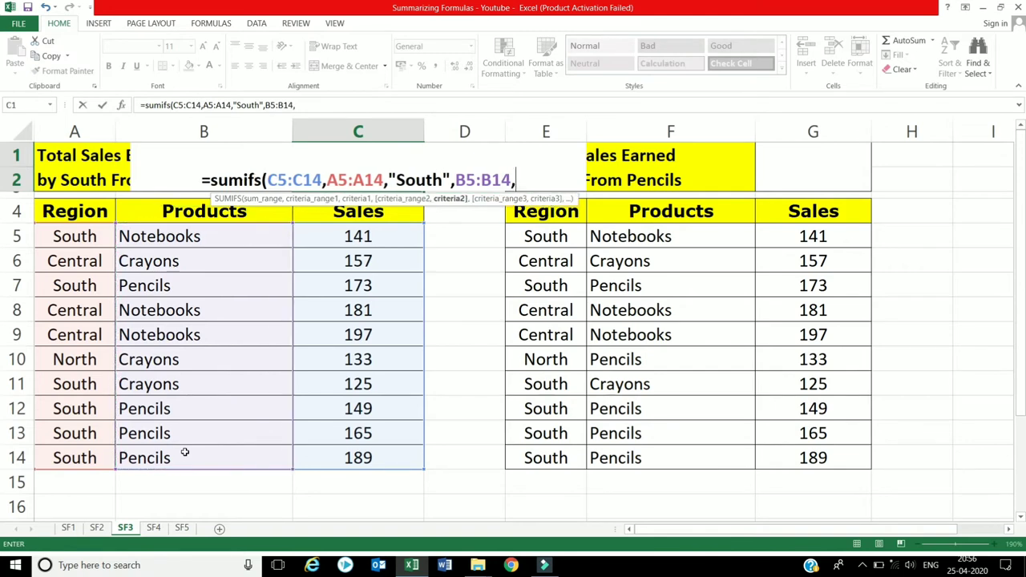
pyautogui.write('"')
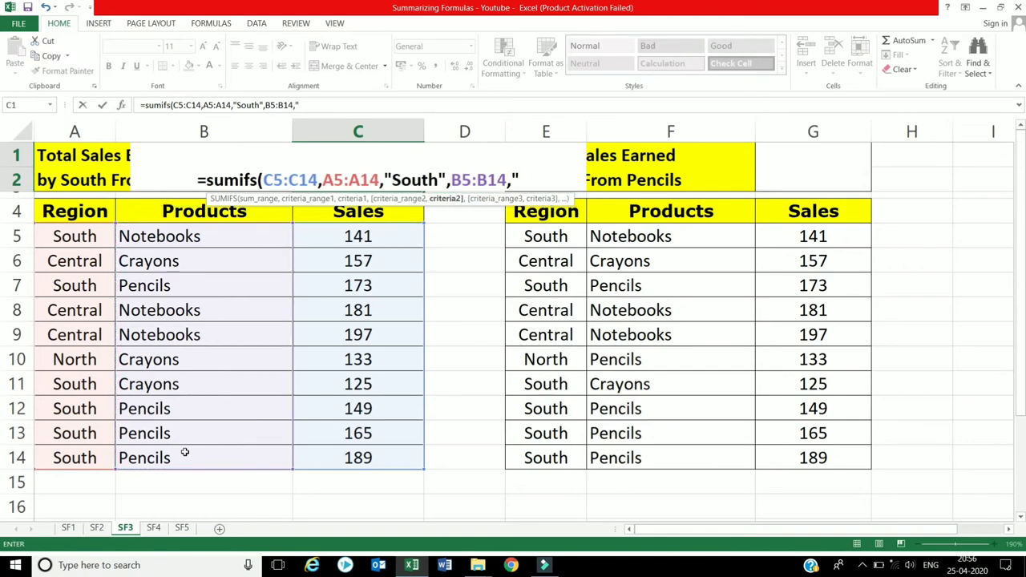
pyautogui.write('N')
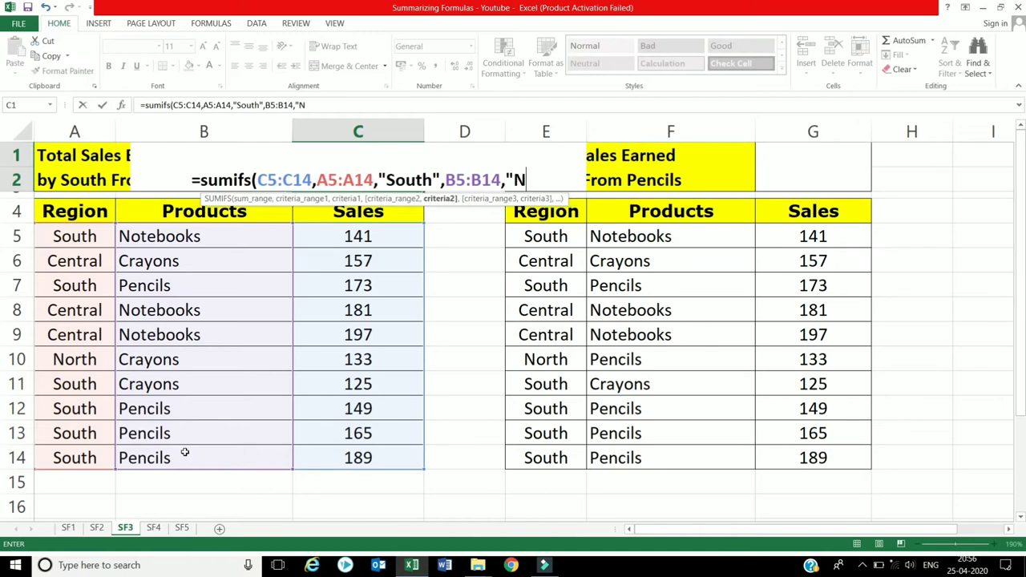
pyautogui.write('otebo')
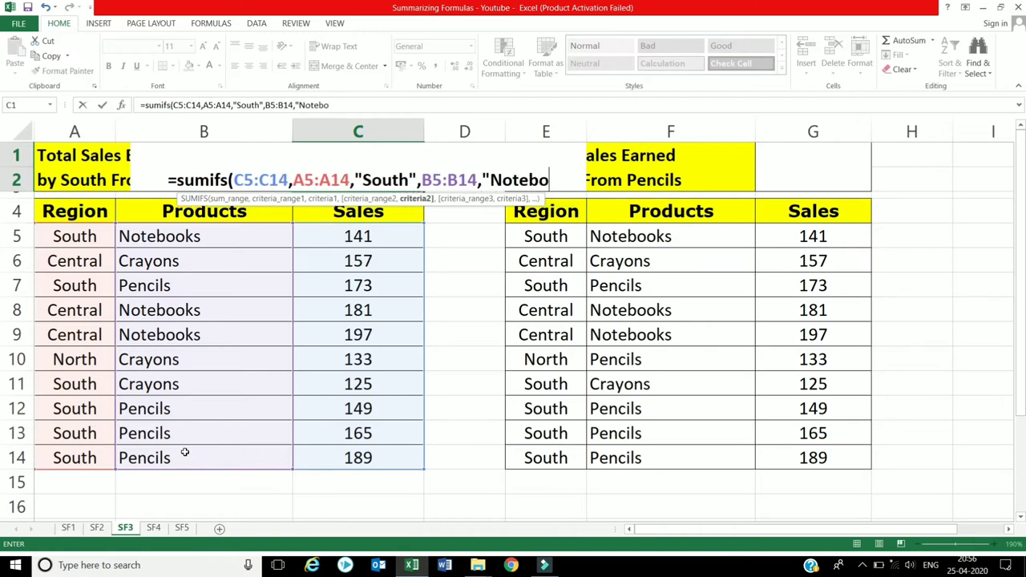
pyautogui.write('oks')
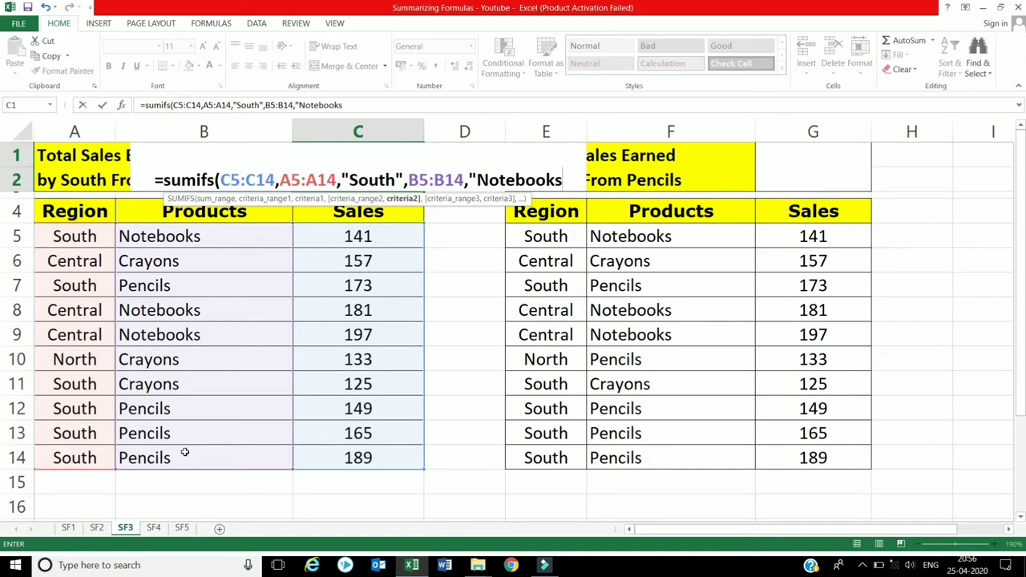
pyautogui.write('"')
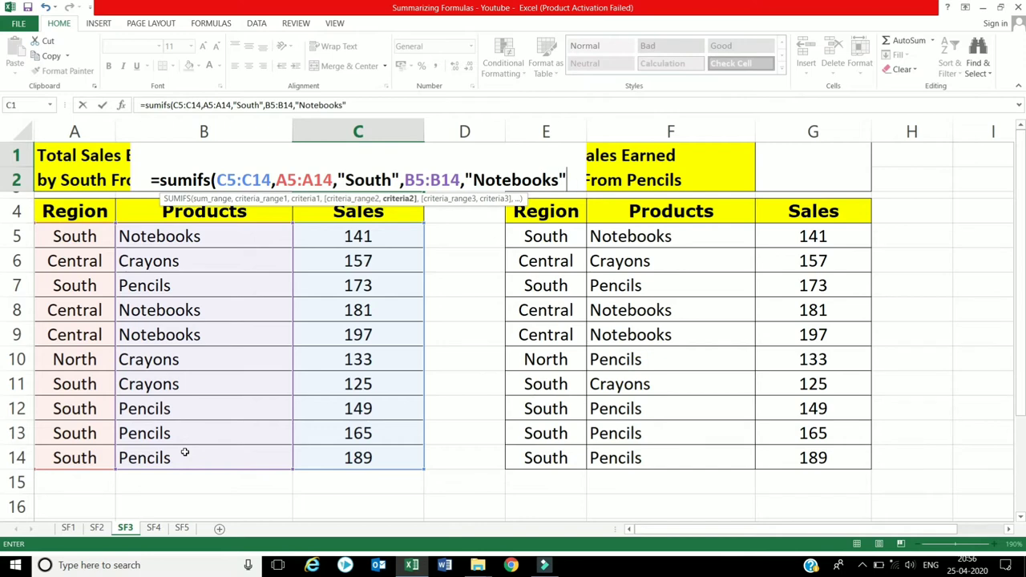
# Close and commit the SUMIFS formula to show 141, checking it against rows 5, 8 and 9
pyautogui.write(')')
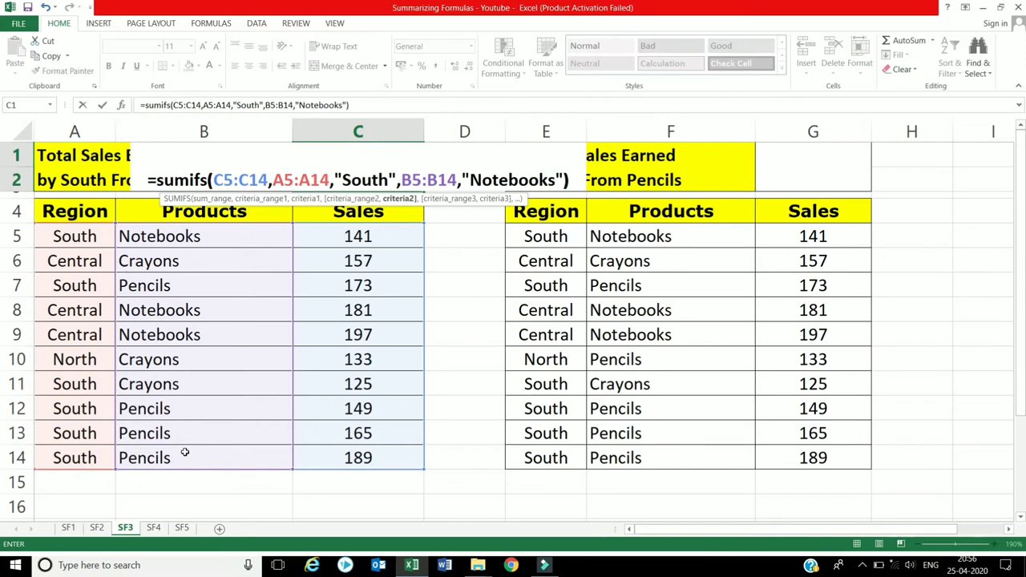
pyautogui.press('Return')
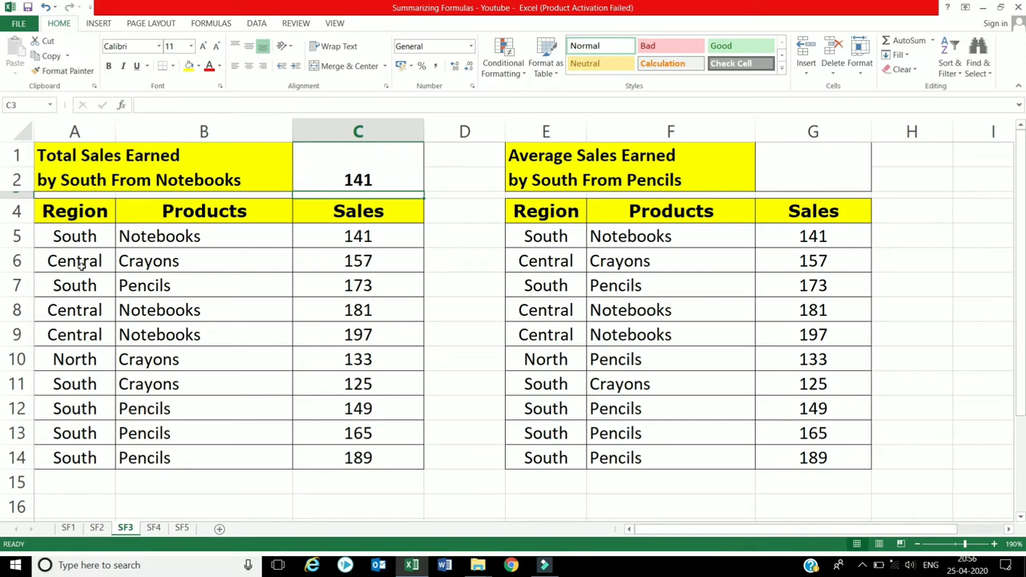
pyautogui.click(85, 235)
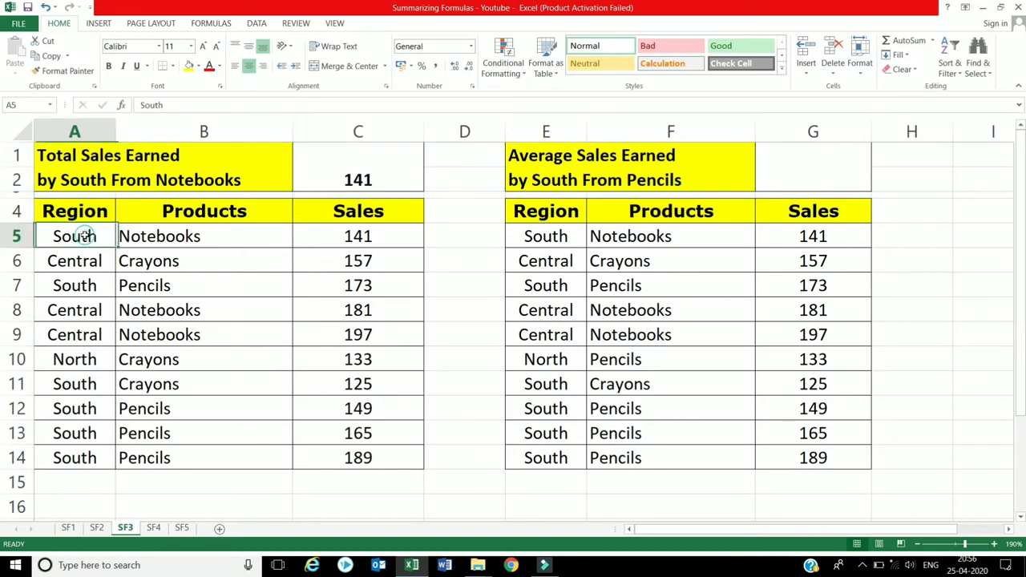
pyautogui.click(169, 236)
pyautogui.click(314, 231)
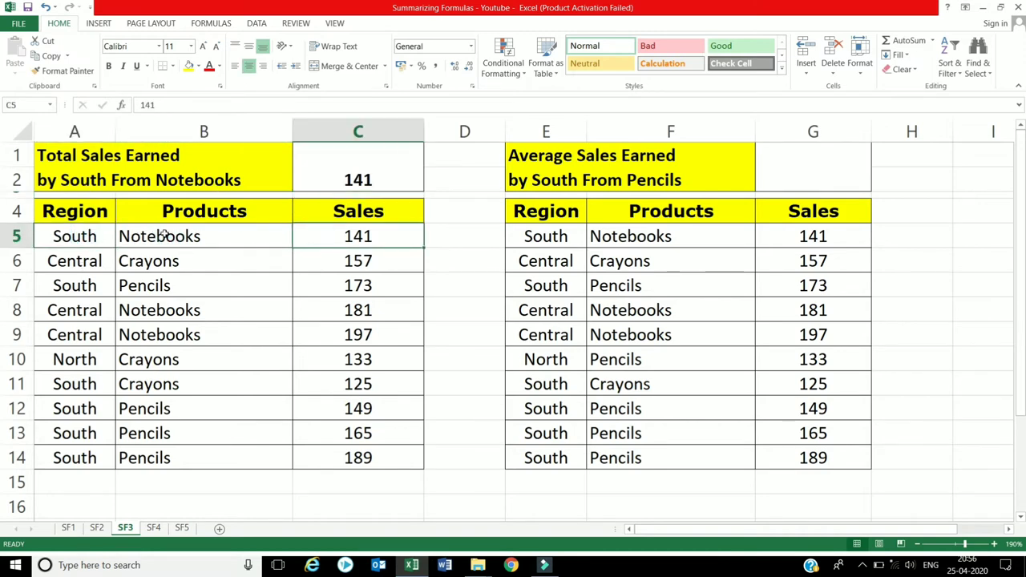
pyautogui.click(163, 331)
pyautogui.click(160, 311)
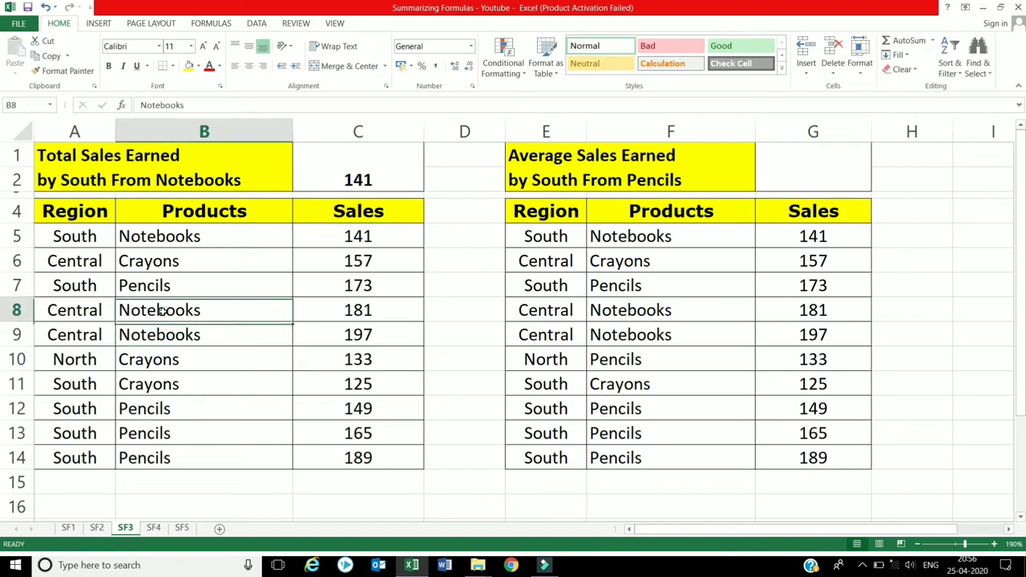
pyautogui.click(100, 312)
pyautogui.click(97, 332)
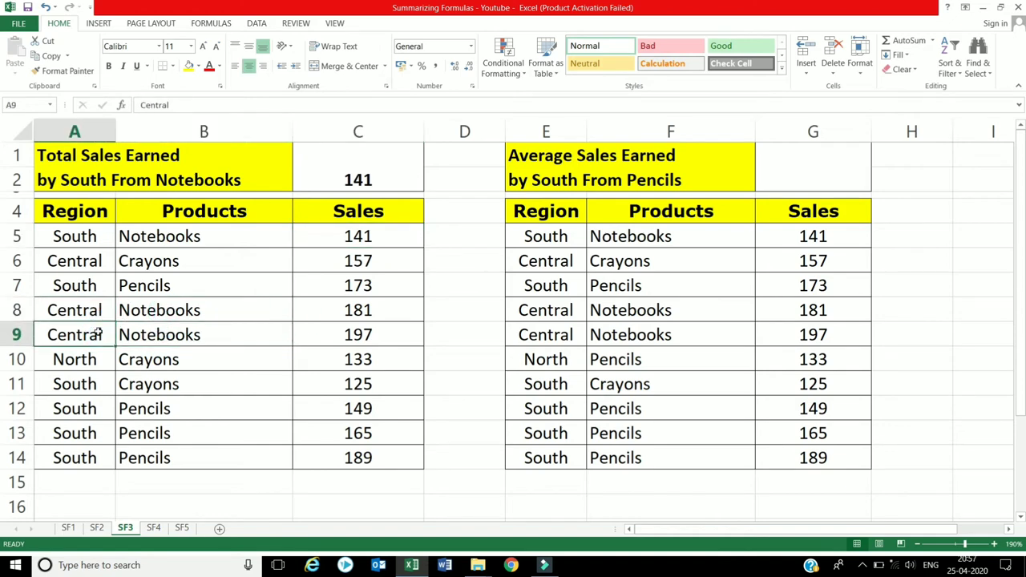
pyautogui.moveTo(545, 235); pyautogui.dragTo(798, 457)
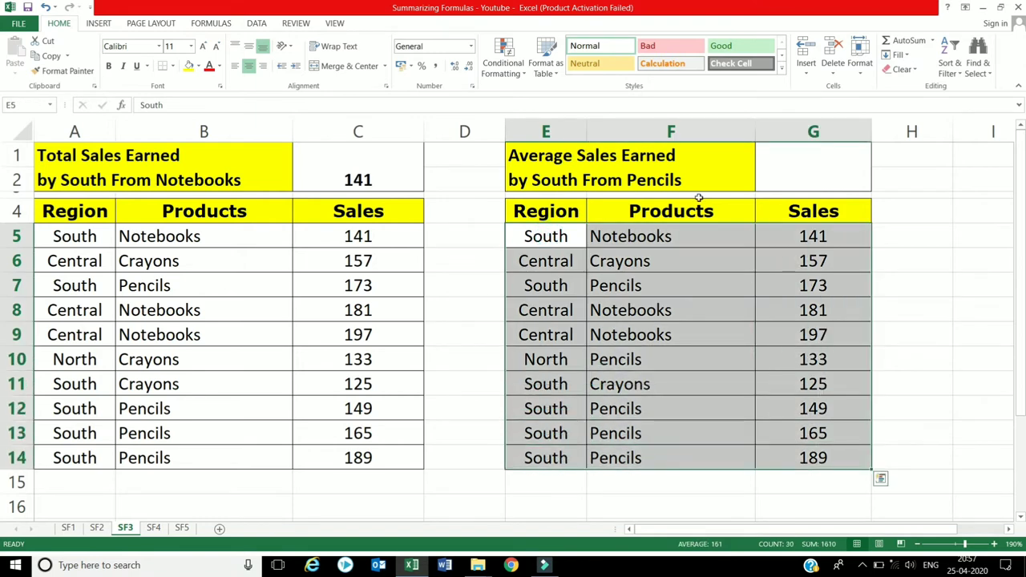
# Start =AVERAGEIFS in G1 with average range G5:G14 and Region range E5:E14
pyautogui.click(771, 174)
pyautogui.write('=')
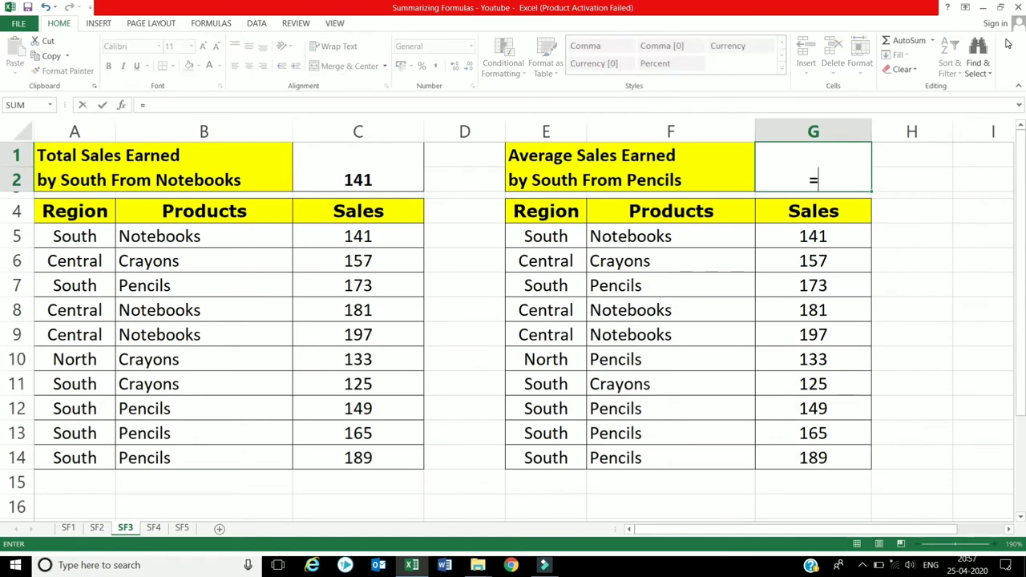
pyautogui.write('av')
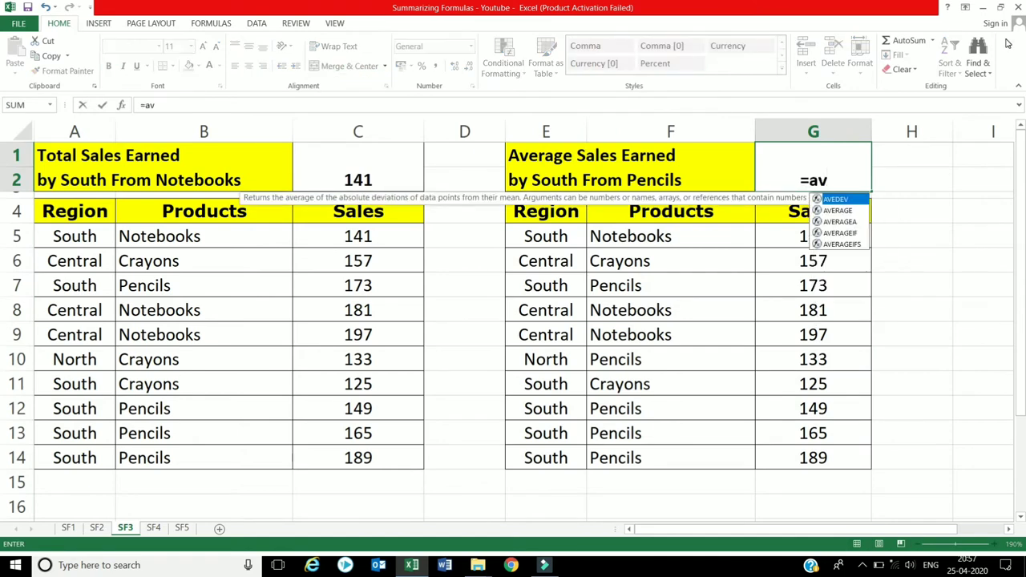
pyautogui.doubleClick(829, 244)
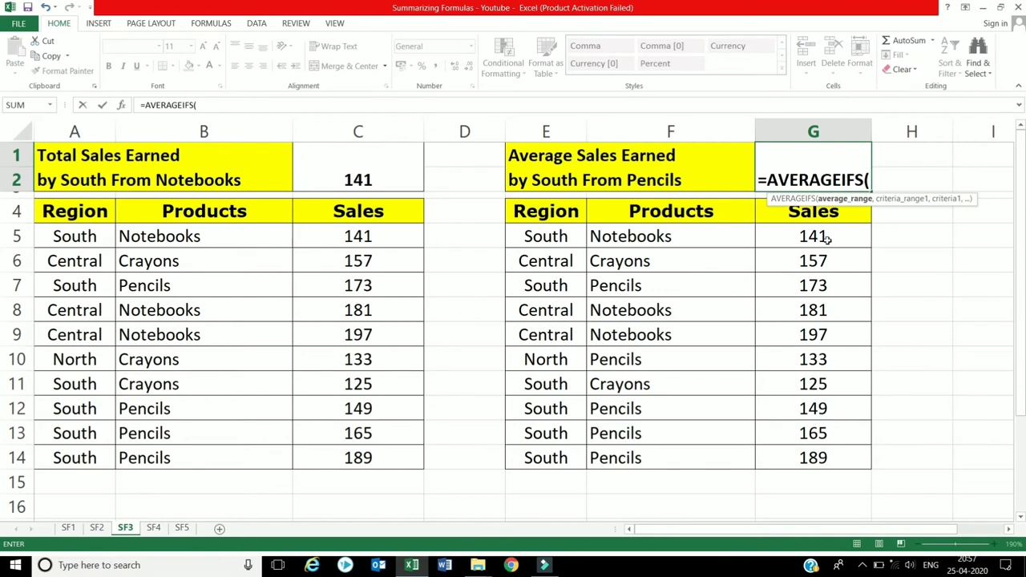
pyautogui.moveTo(829, 241); pyautogui.dragTo(832, 461)
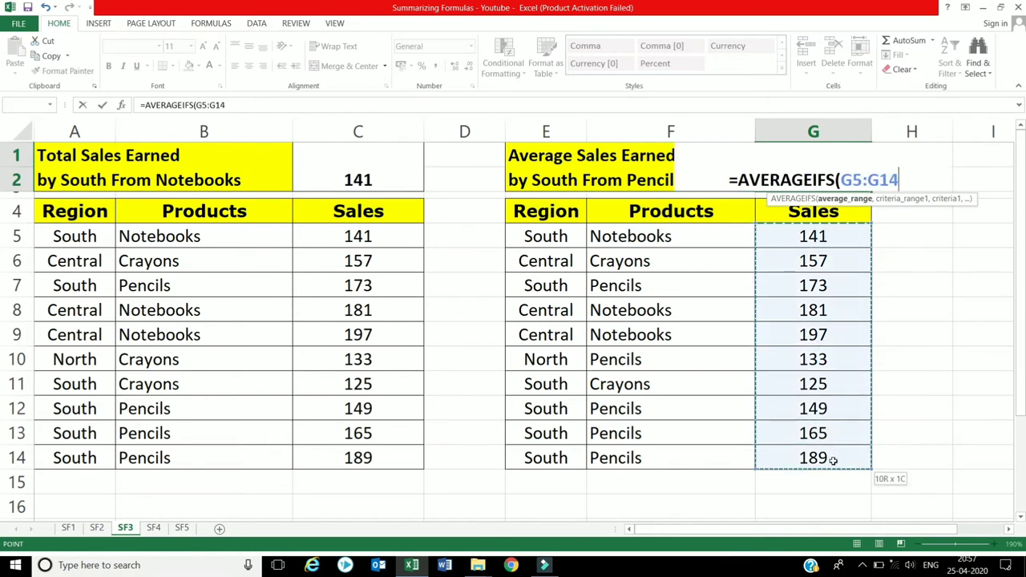
pyautogui.write(',')
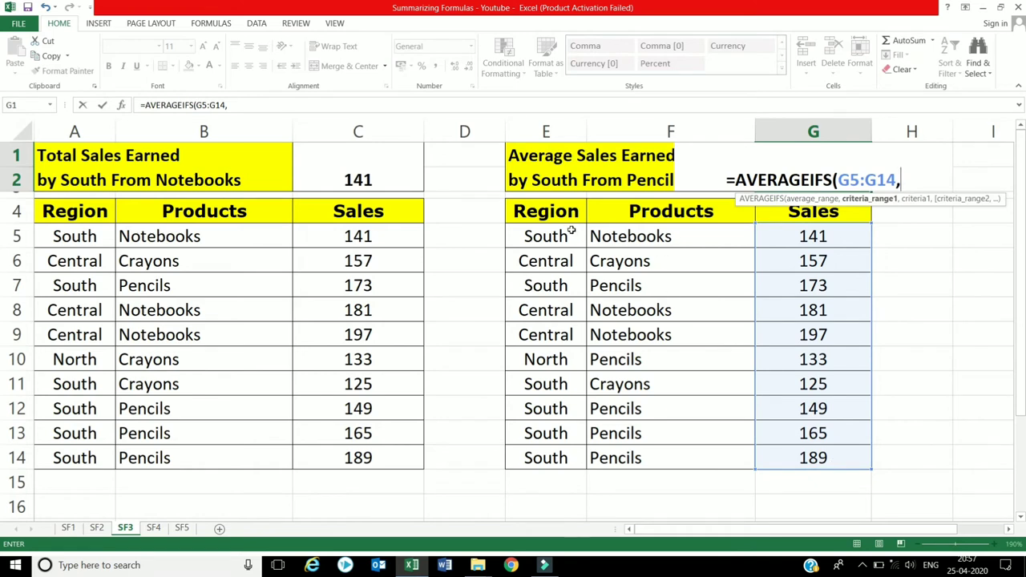
pyautogui.moveTo(572, 230); pyautogui.dragTo(561, 457)
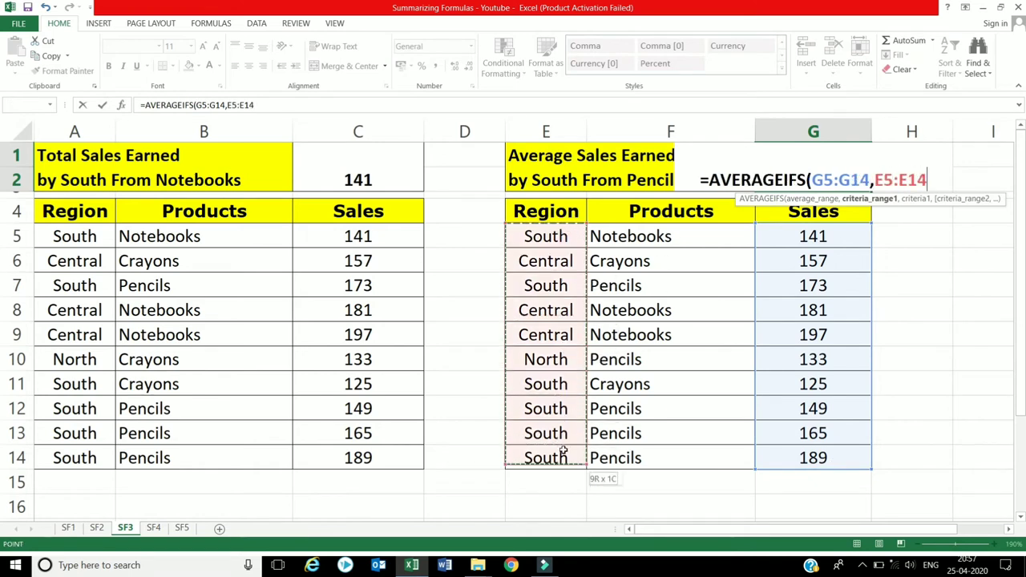
pyautogui.click(561, 456)
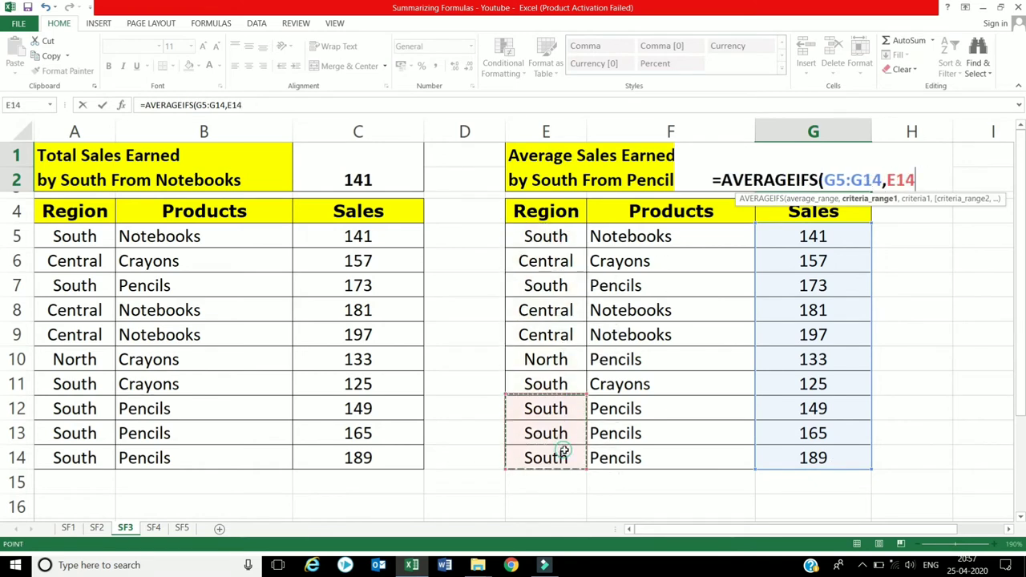
pyautogui.click(553, 240)
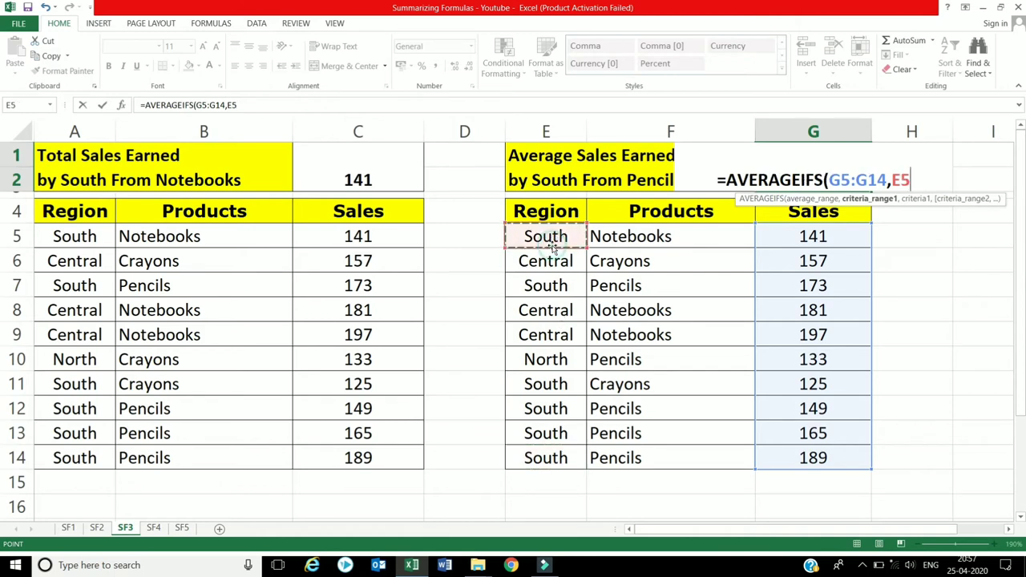
pyautogui.keyDown('shift'); pyautogui.click(558, 451); pyautogui.keyUp('shift')
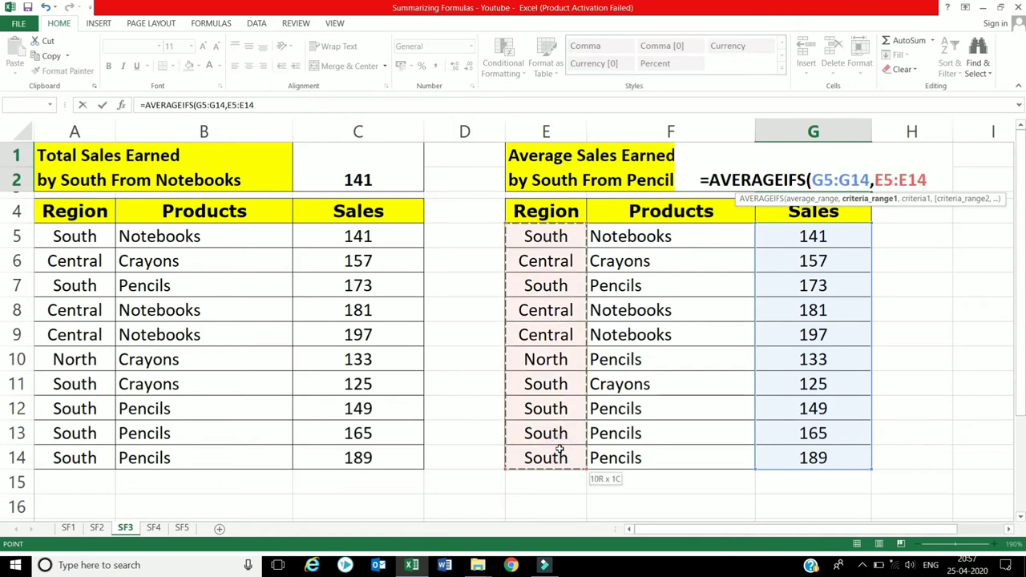
# Add the "South" criterion and "Pencils" on F5:F14, then confirm to show 169
pyautogui.write(',"')
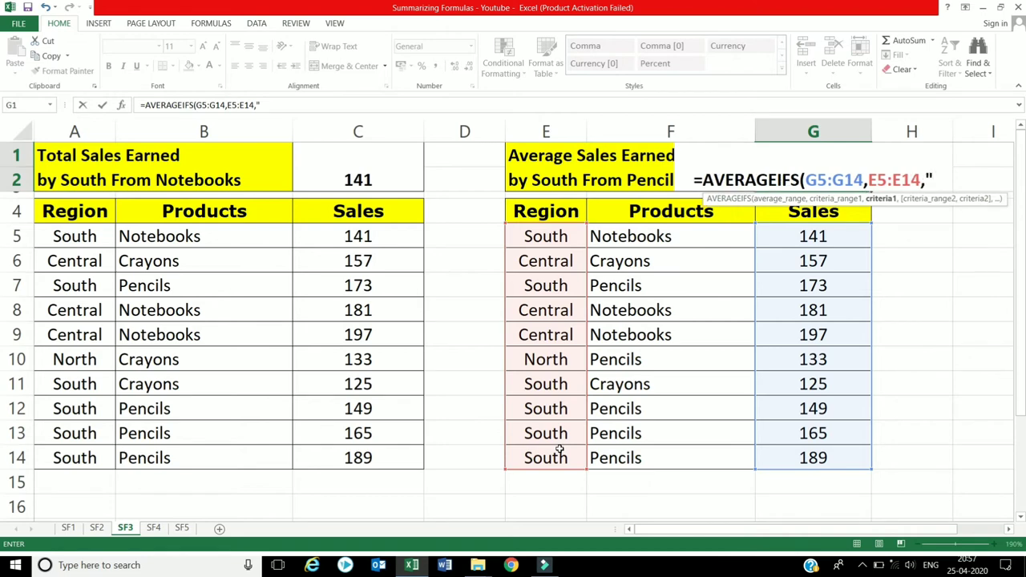
pyautogui.write('So')
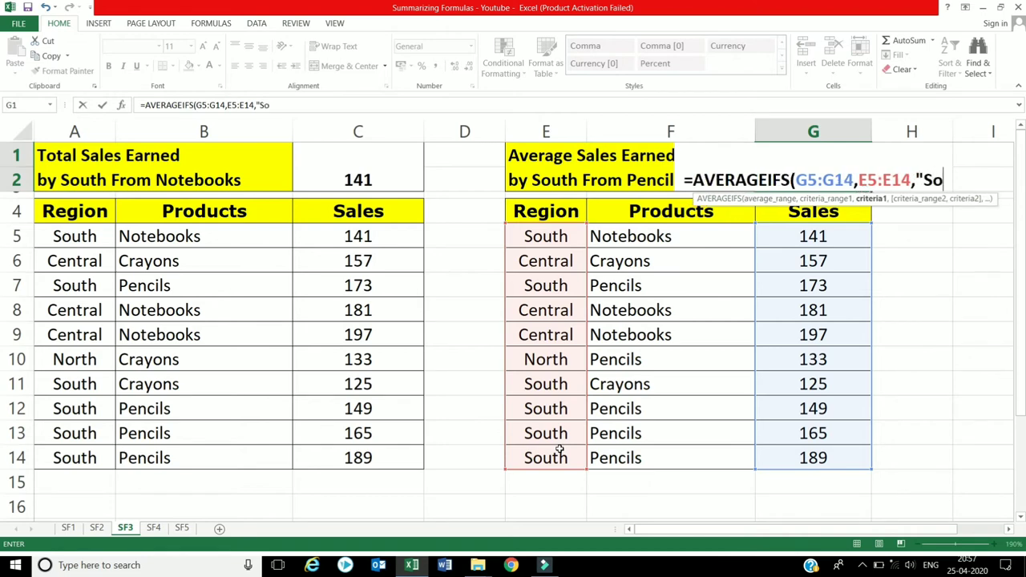
pyautogui.write('uth')
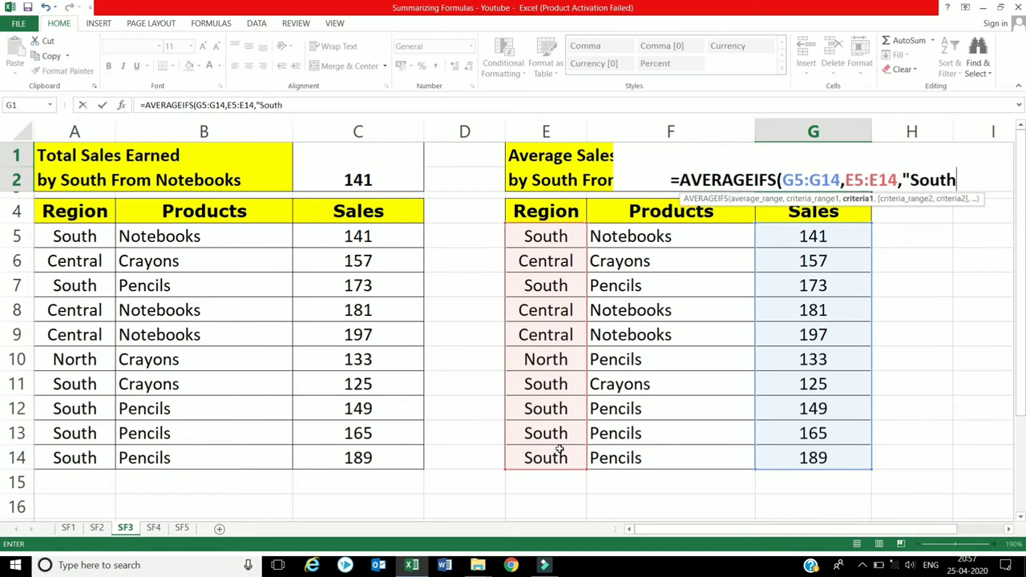
pyautogui.write('"')
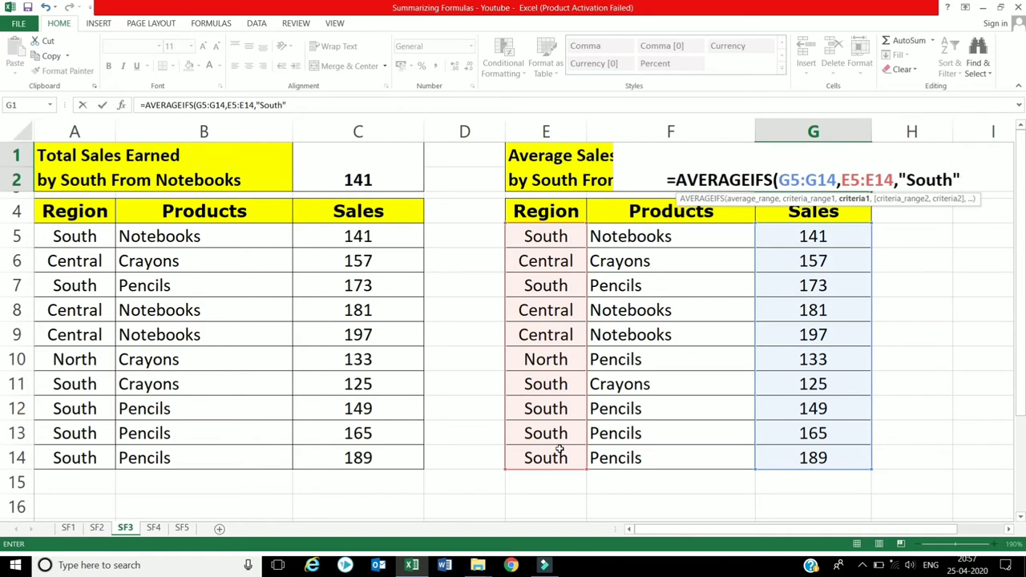
pyautogui.write(',')
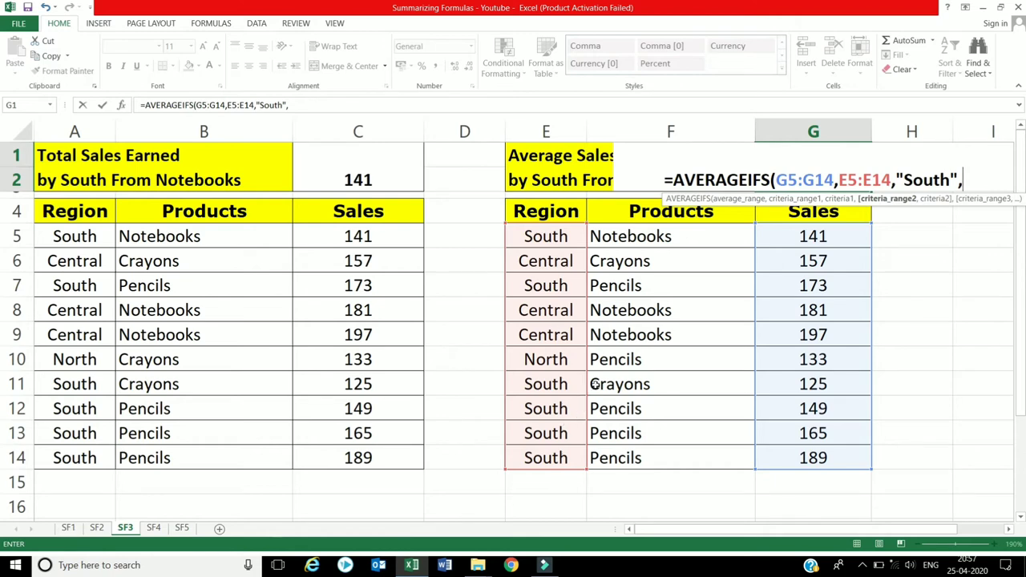
pyautogui.click(641, 236)
pyautogui.moveTo(641, 235); pyautogui.dragTo(637, 457)
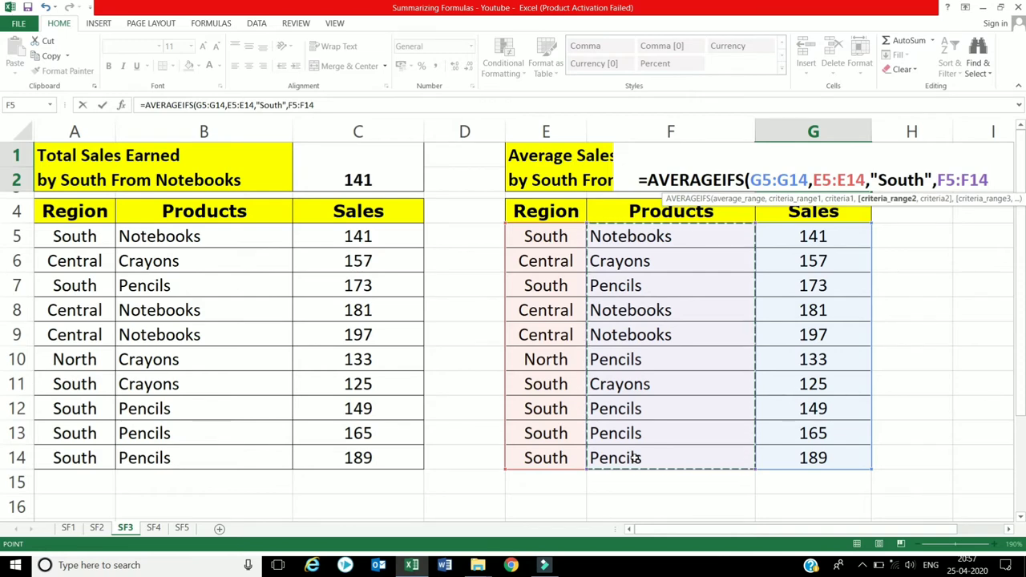
pyautogui.write(',')
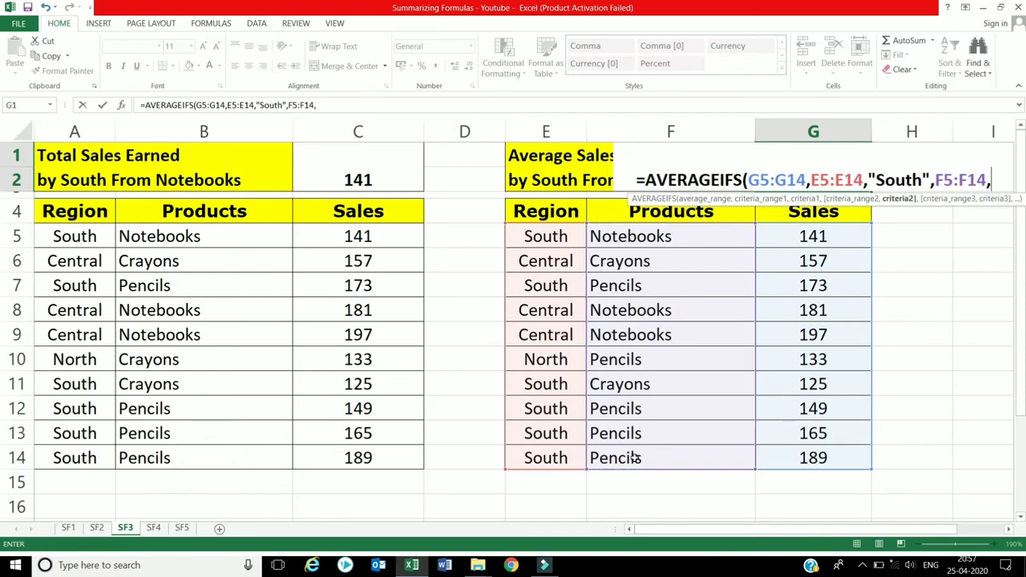
pyautogui.write('"')
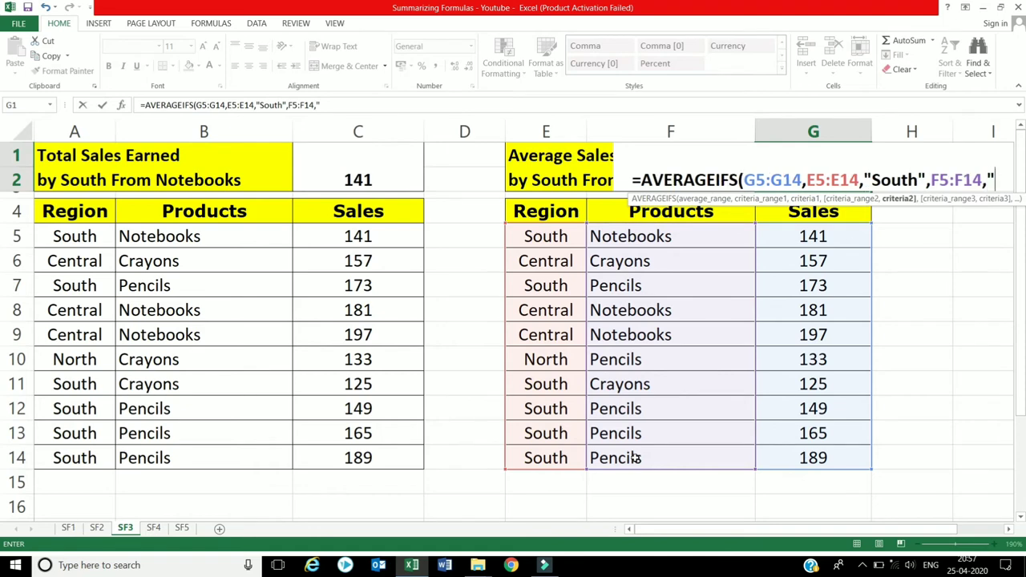
pyautogui.write('Pen')
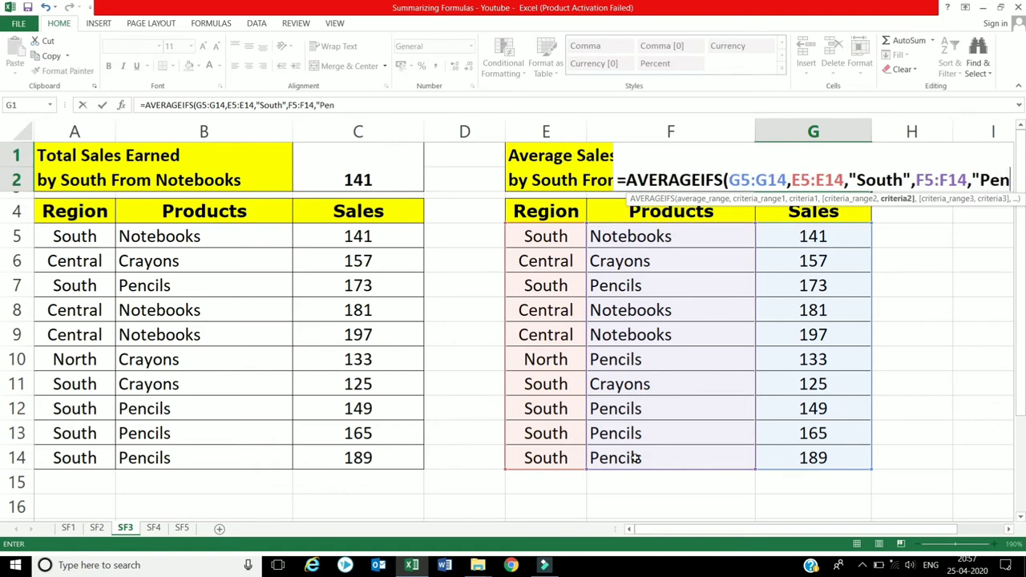
pyautogui.write('cils')
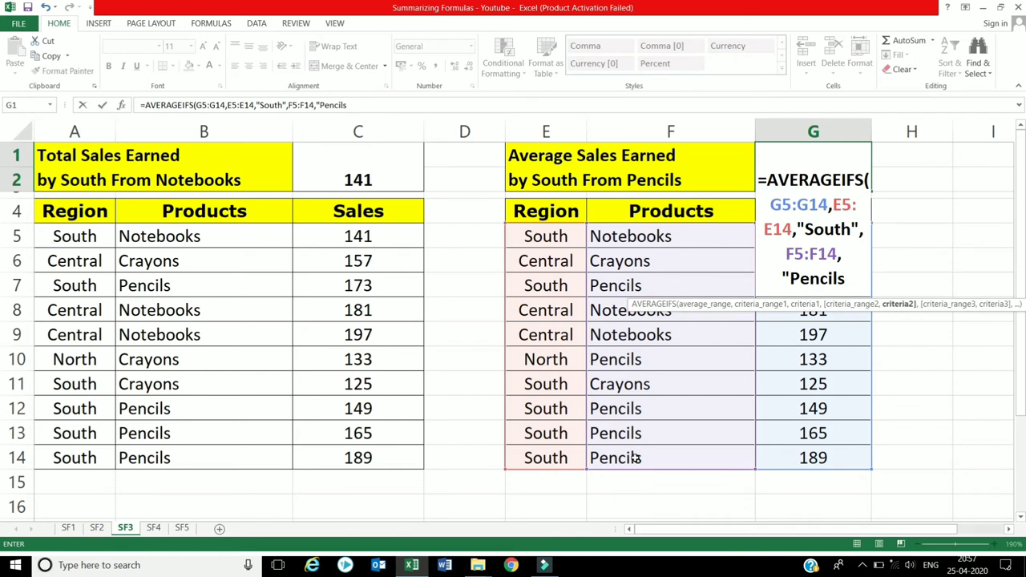
pyautogui.write('"')
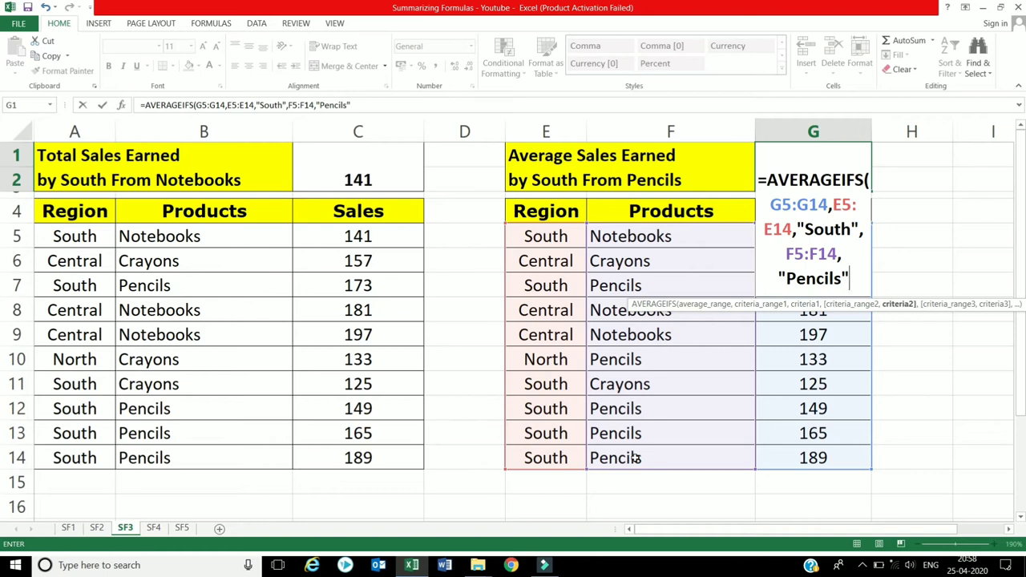
pyautogui.write(')')
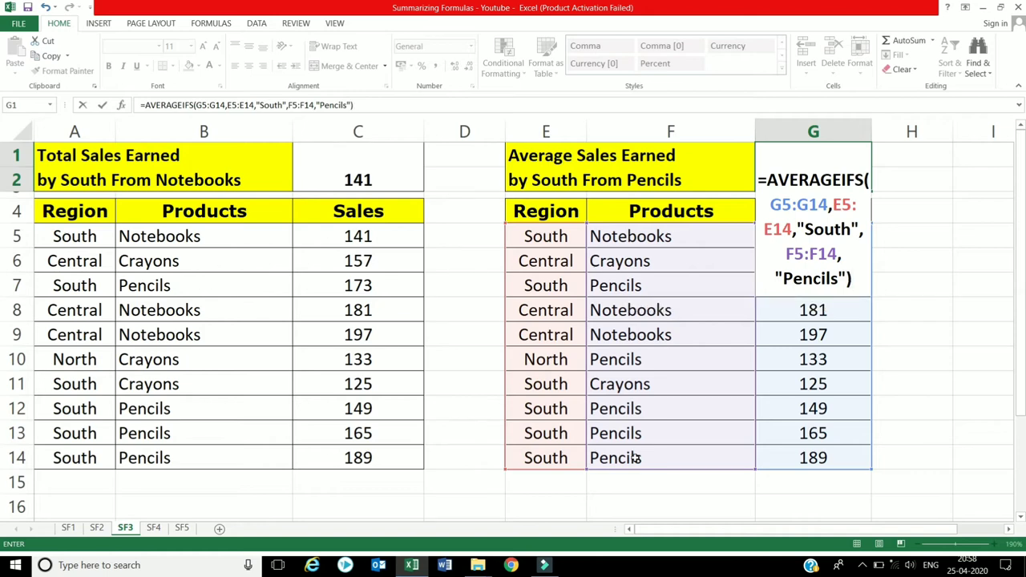
pyautogui.press('Return')
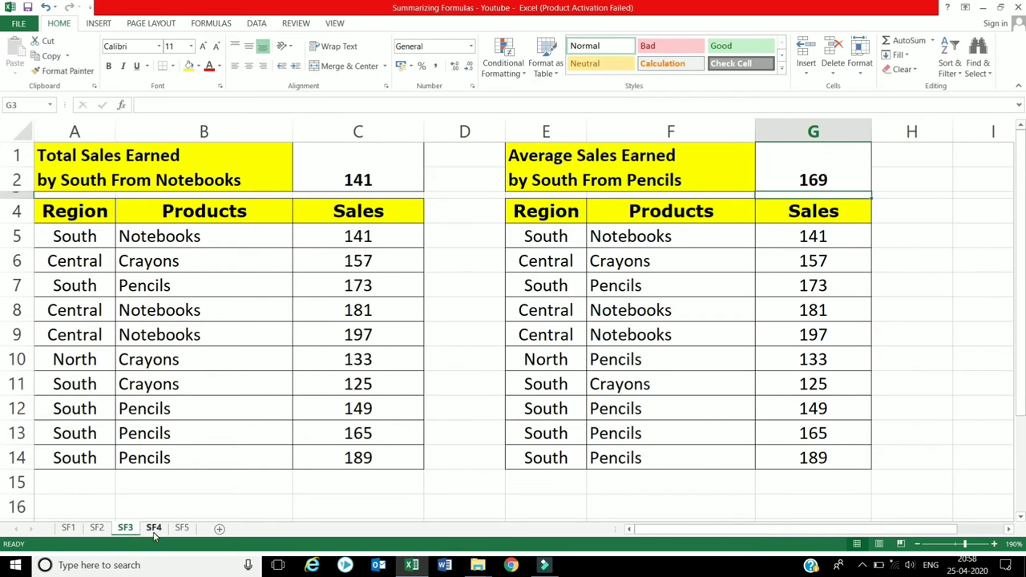
pyautogui.click(154, 529)
# Enter =COUNTIF(C5:C14,"<150") in C1 on SF4, returning 4
pyautogui.click(182, 316)
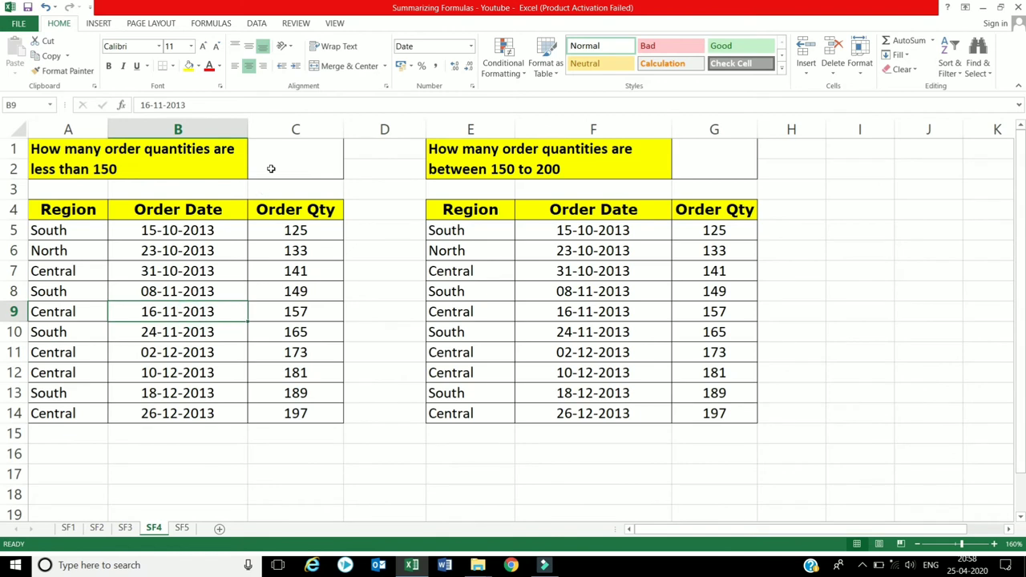
pyautogui.click(271, 169)
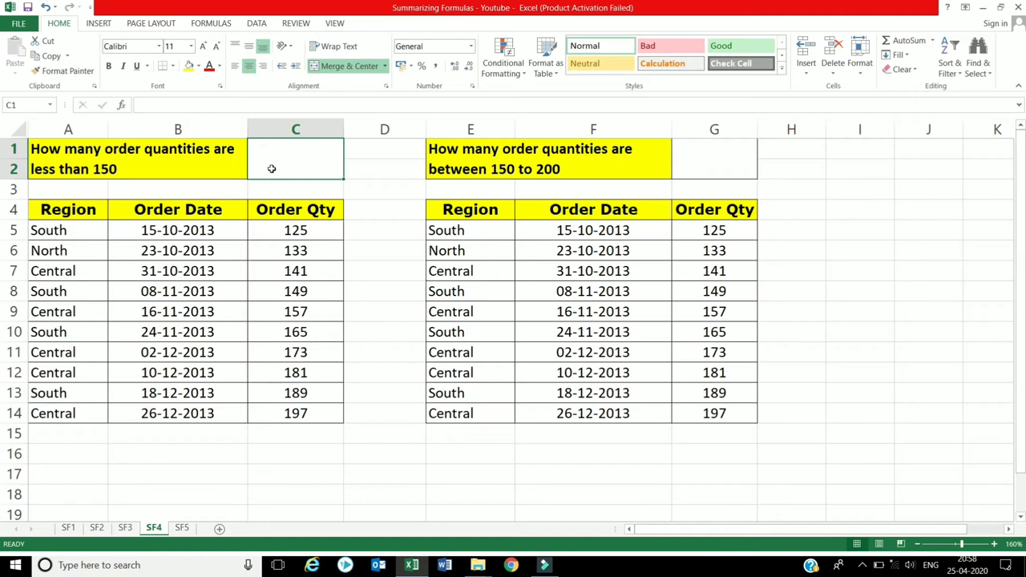
pyautogui.write('=')
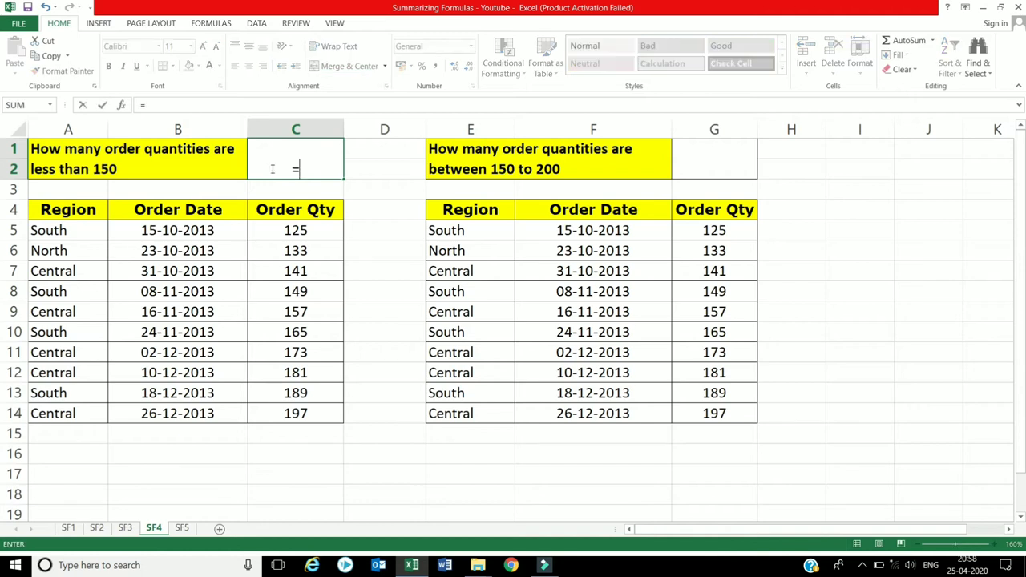
pyautogui.write('count')
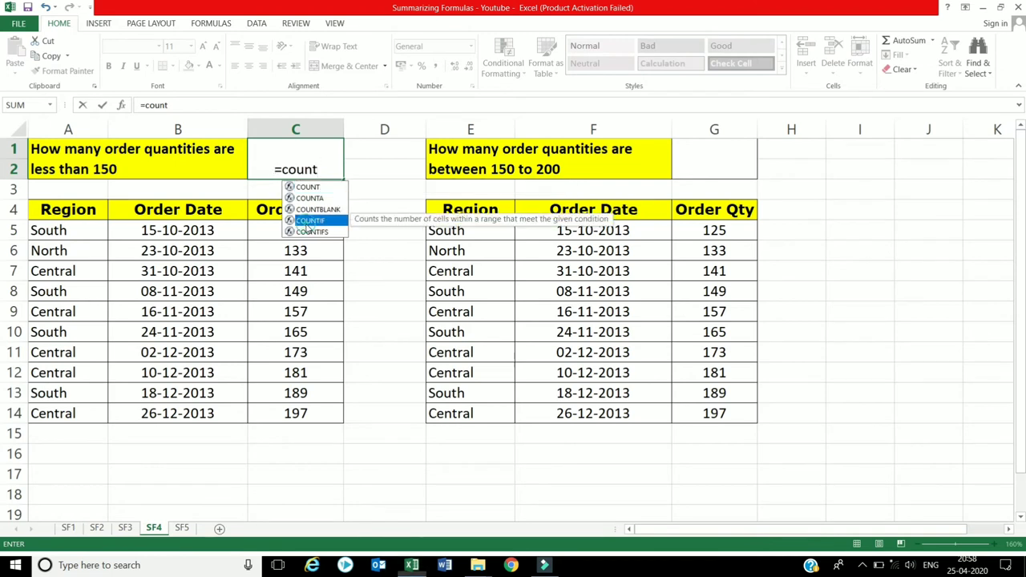
pyautogui.doubleClick(308, 220)
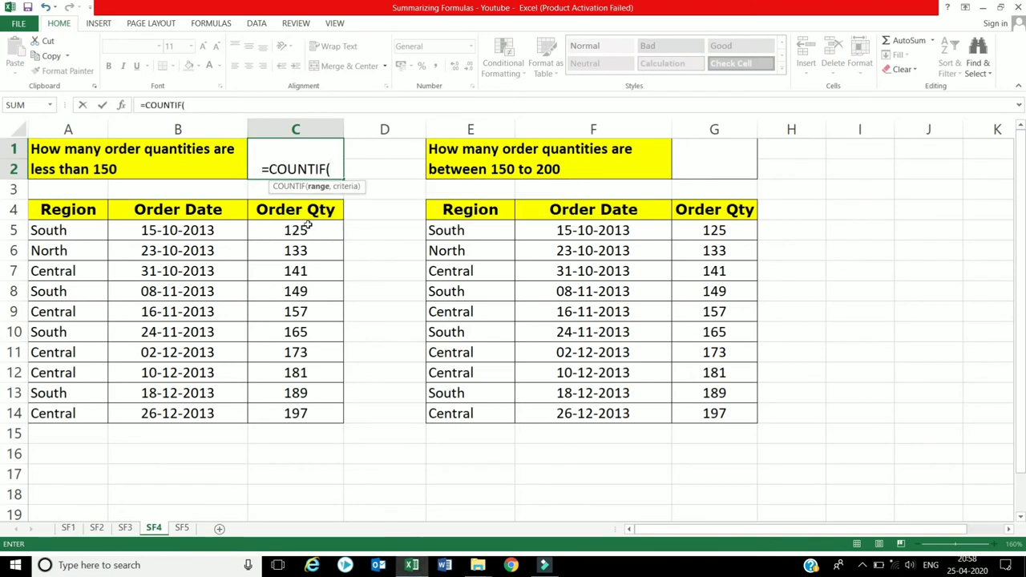
pyautogui.moveTo(308, 229); pyautogui.dragTo(307, 413)
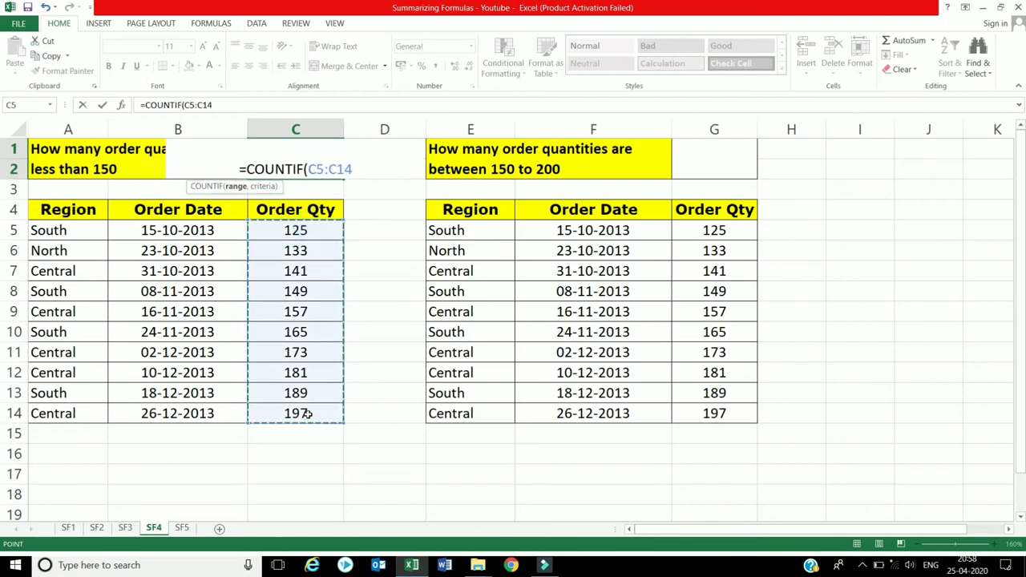
pyautogui.write(',')
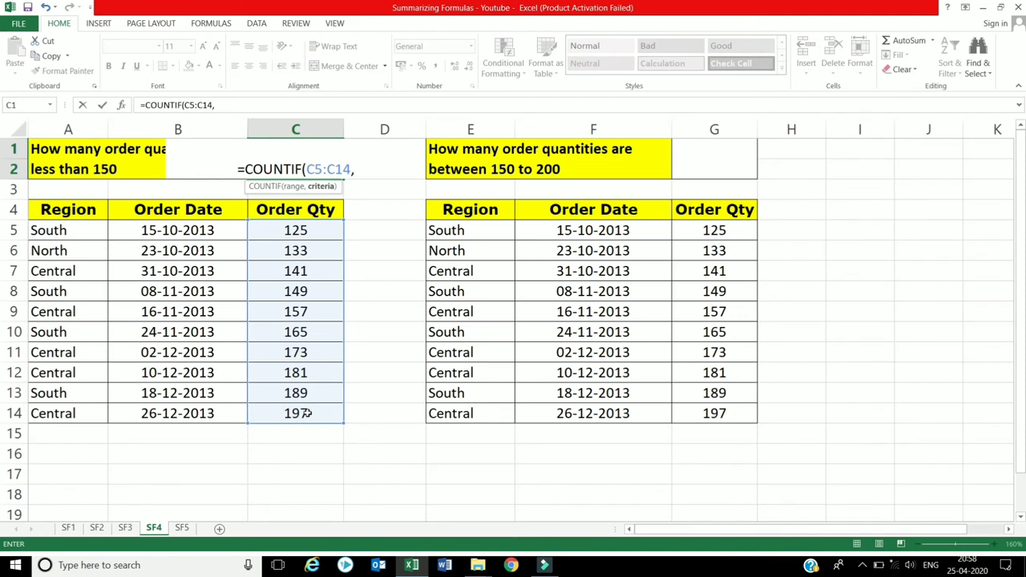
pyautogui.write('"')
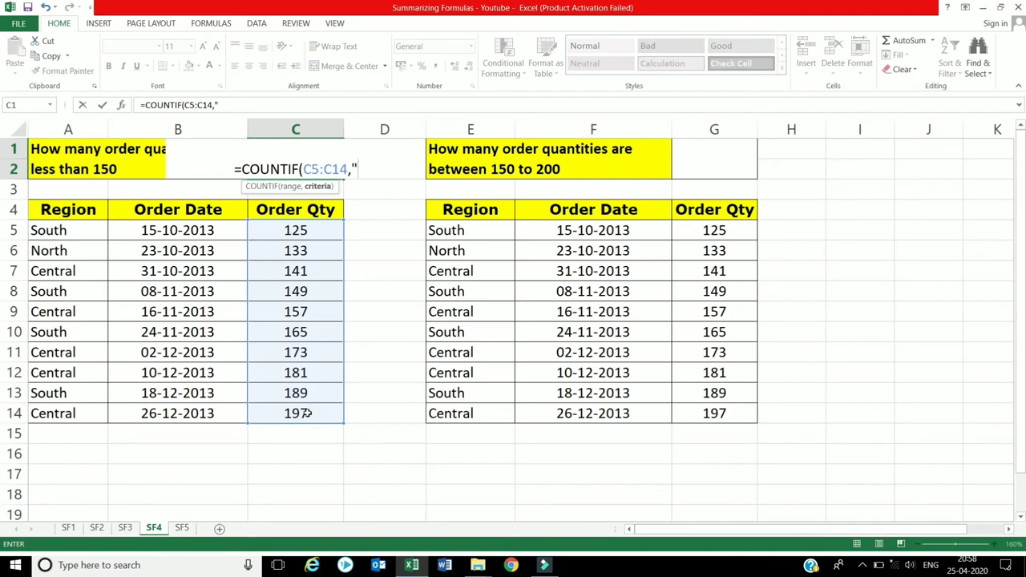
pyautogui.write('<')
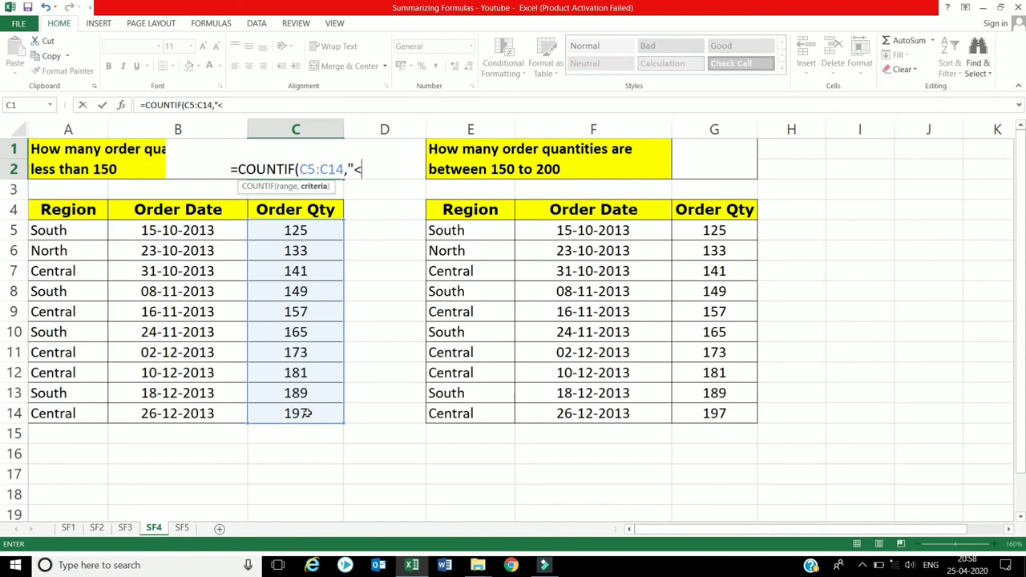
pyautogui.write('150')
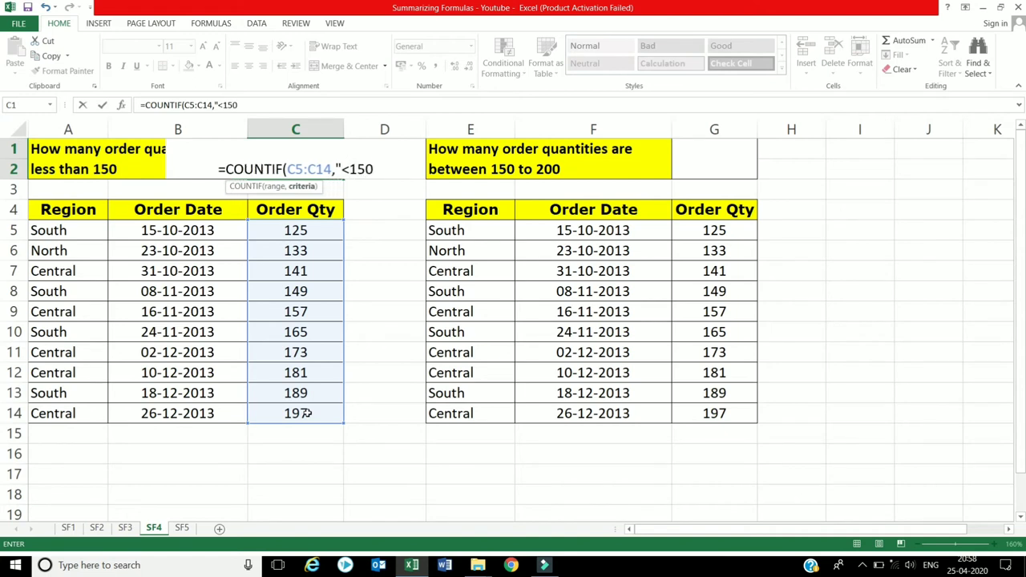
pyautogui.write('"')
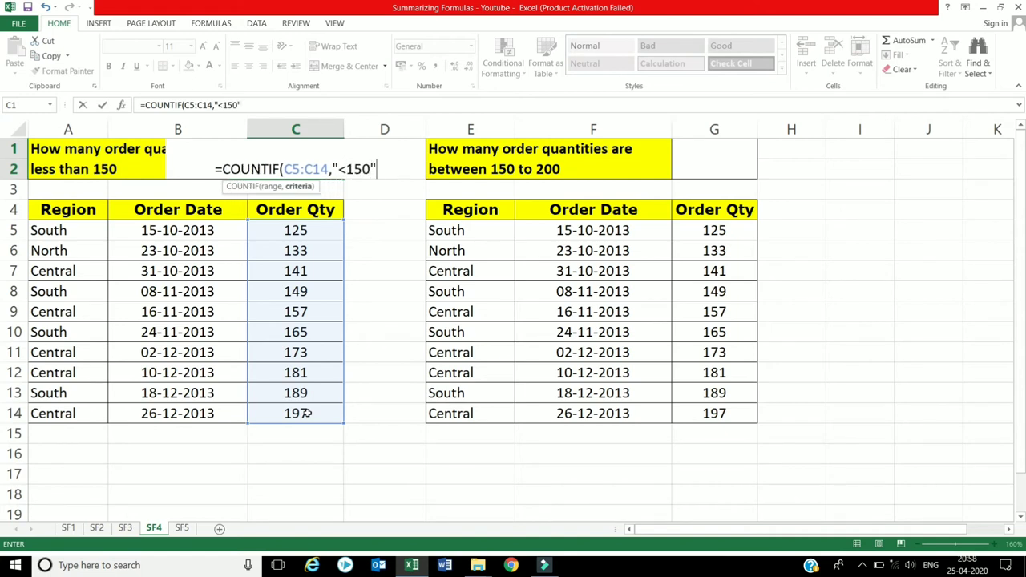
pyautogui.write(')')
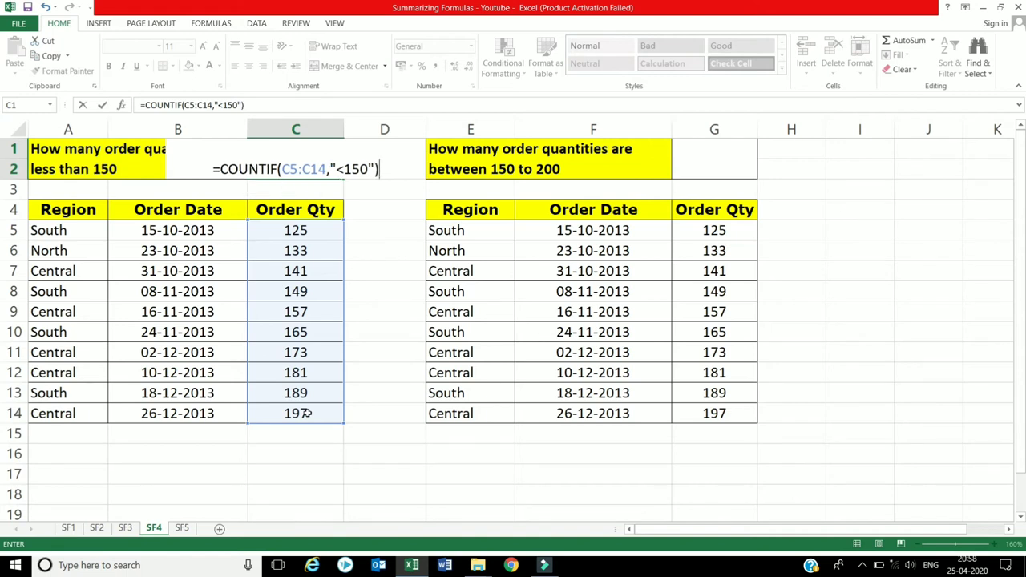
pyautogui.press('Return')
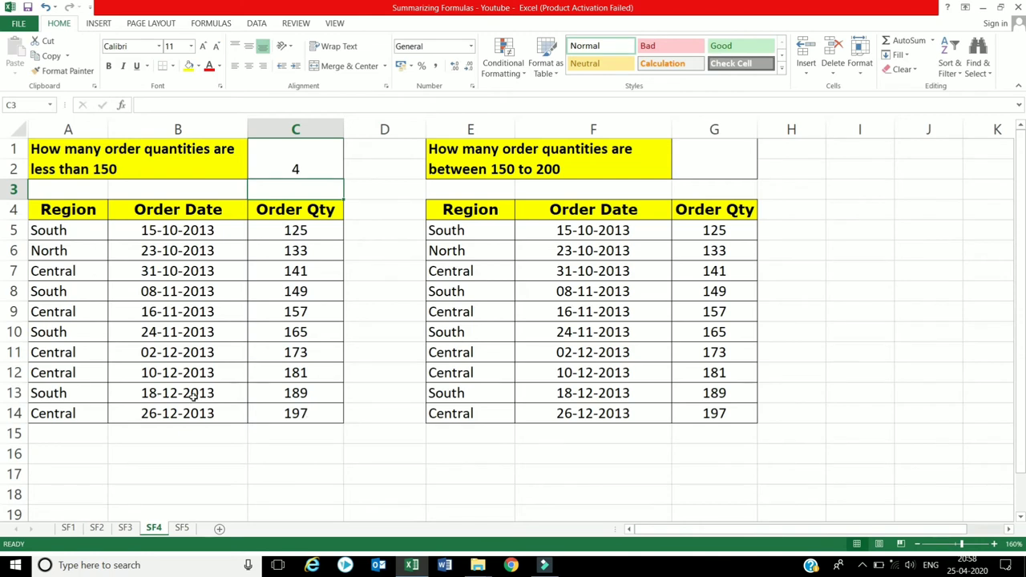
pyautogui.click(308, 232)
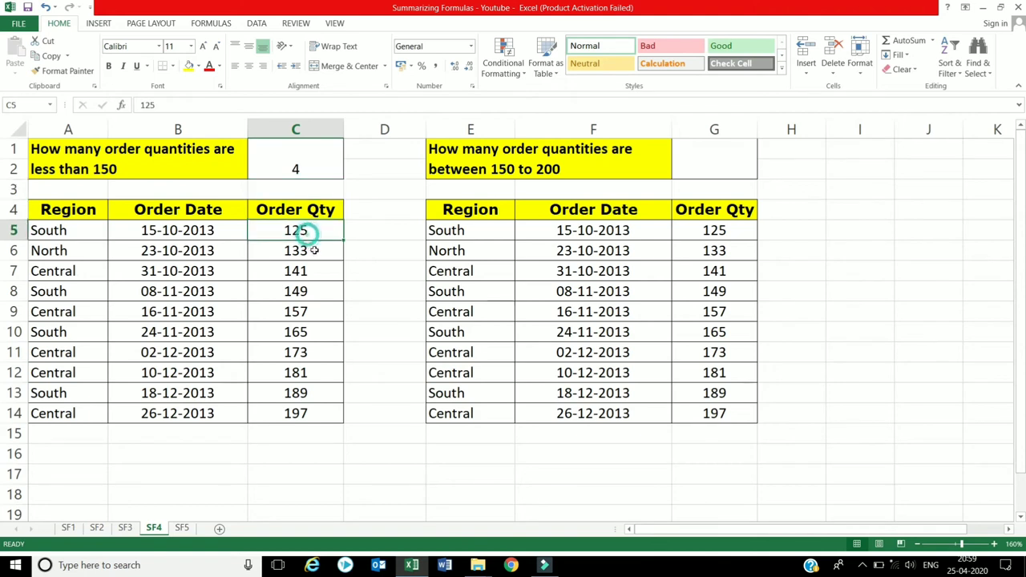
pyautogui.moveTo(314, 250); pyautogui.dragTo(313, 291)
pyautogui.click(307, 291)
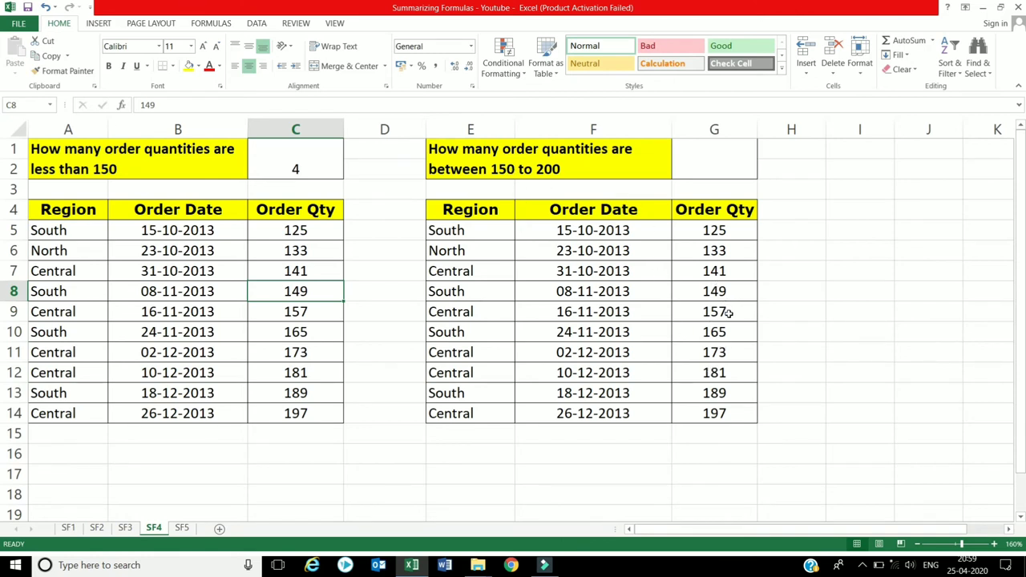
pyautogui.moveTo(726, 312); pyautogui.dragTo(719, 412)
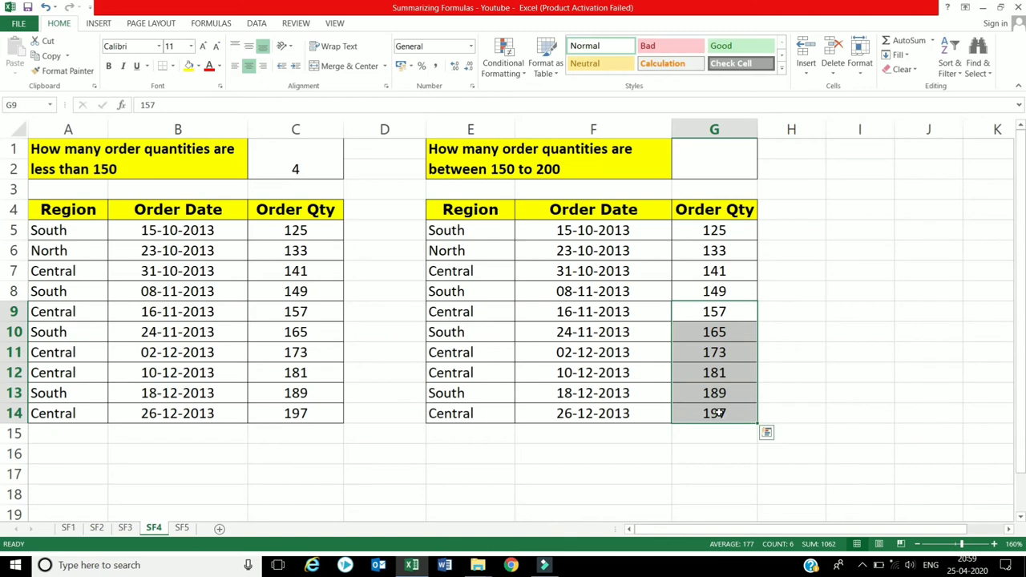
pyautogui.click(725, 161)
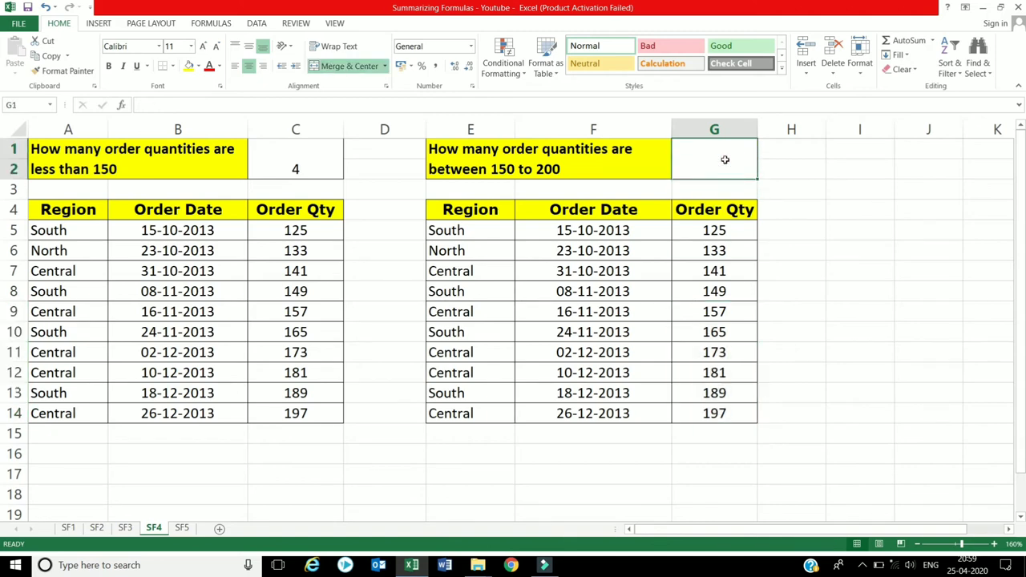
# Enter =COUNTIFS(G5:G14,">150",G5:G14,"<200") in G2 to get 6, then select G9:G14 to verify
pyautogui.write('=cout')
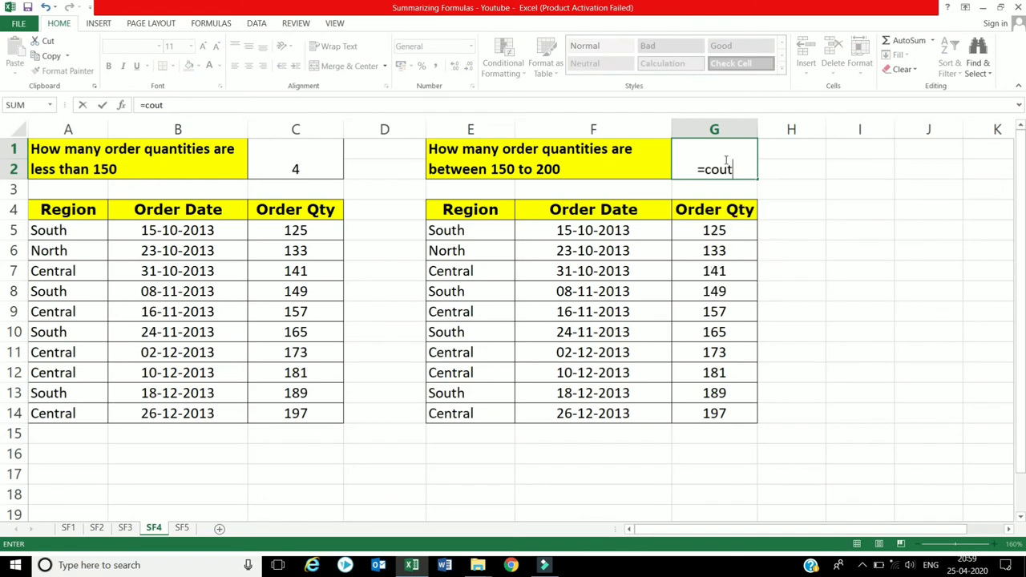
pyautogui.press('BackSpace')
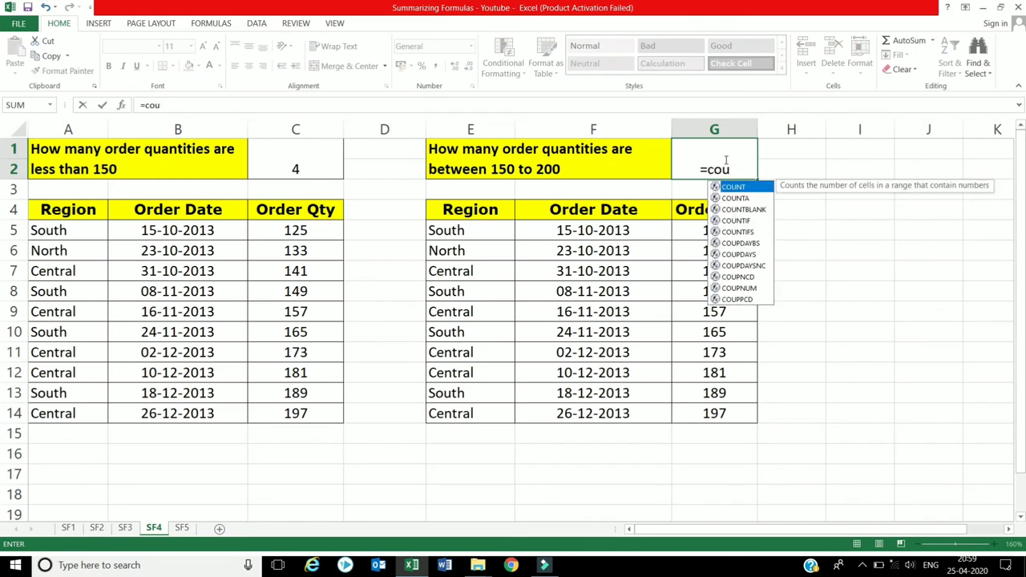
pyautogui.doubleClick(743, 231)
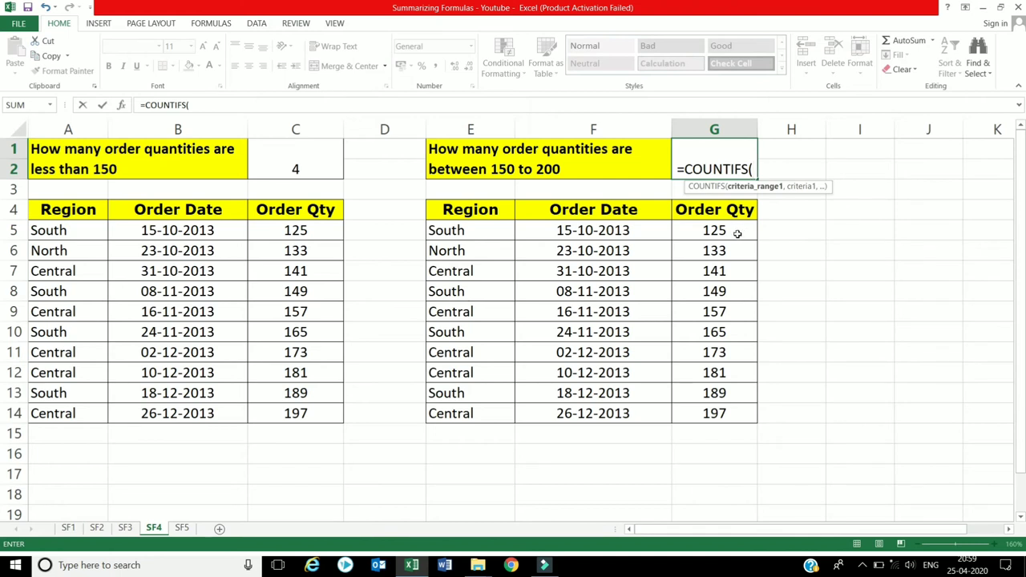
pyautogui.moveTo(737, 233); pyautogui.dragTo(726, 409)
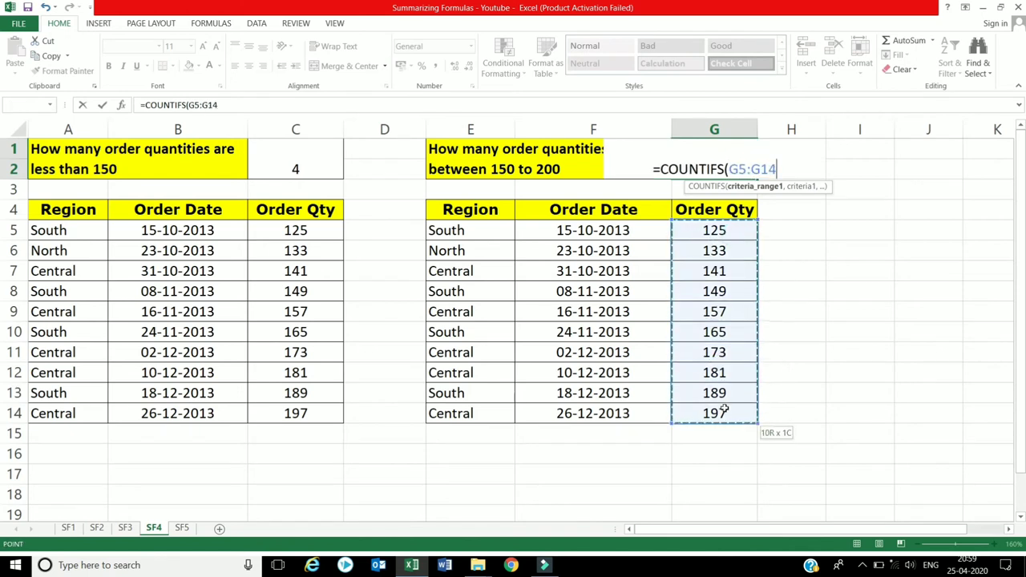
pyautogui.write(',')
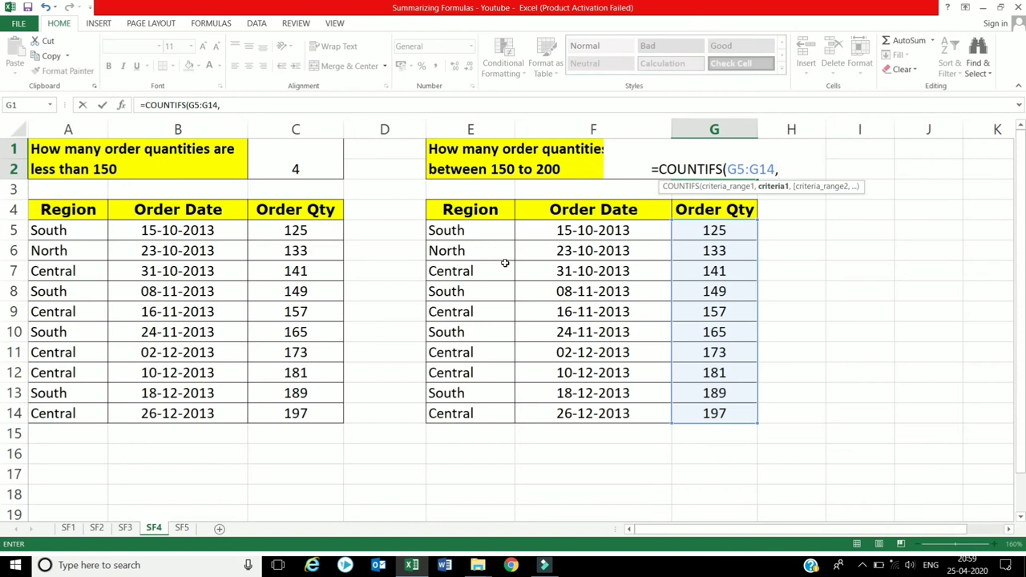
pyautogui.write('"')
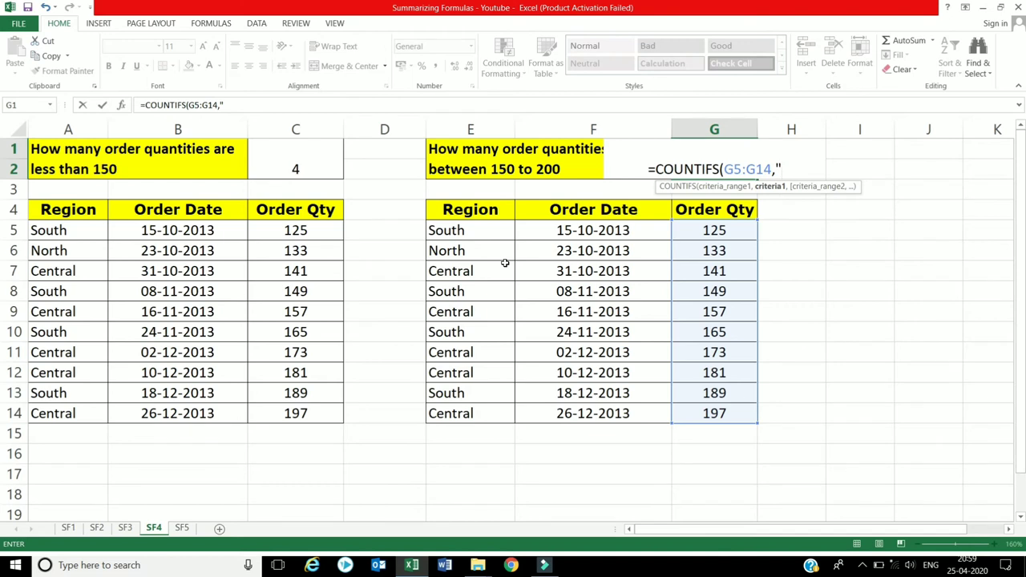
pyautogui.write('>')
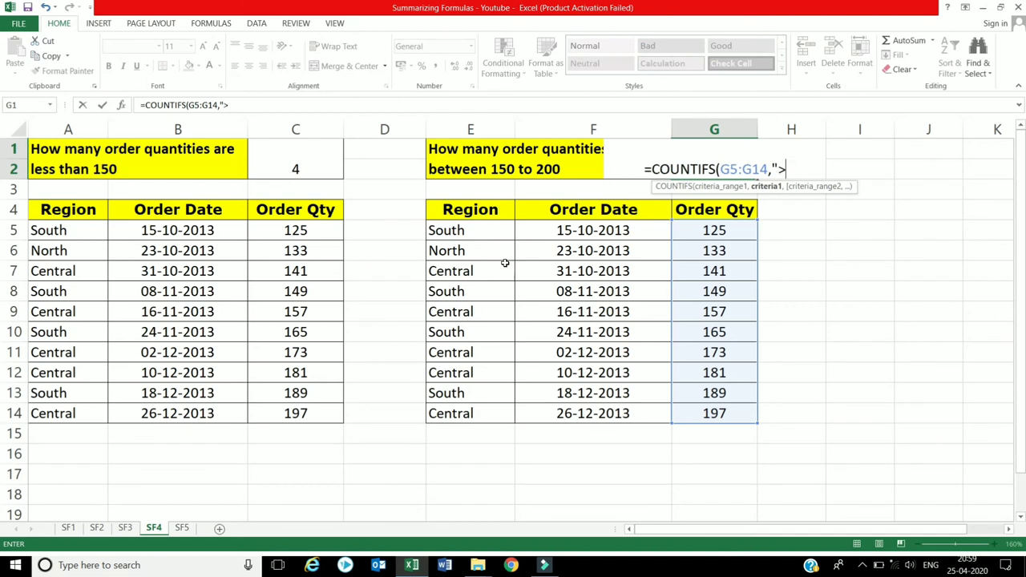
pyautogui.write('150')
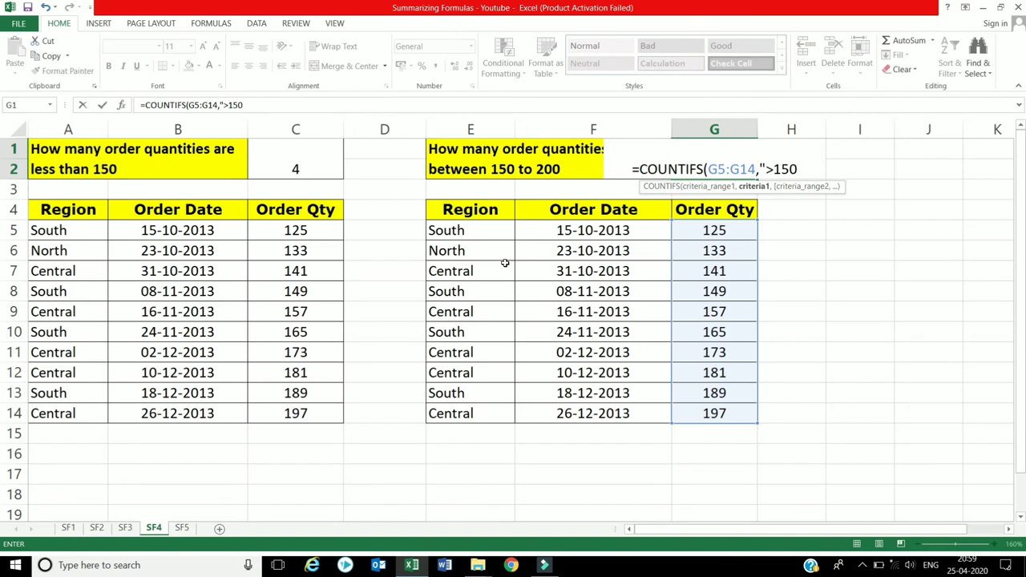
pyautogui.write('",')
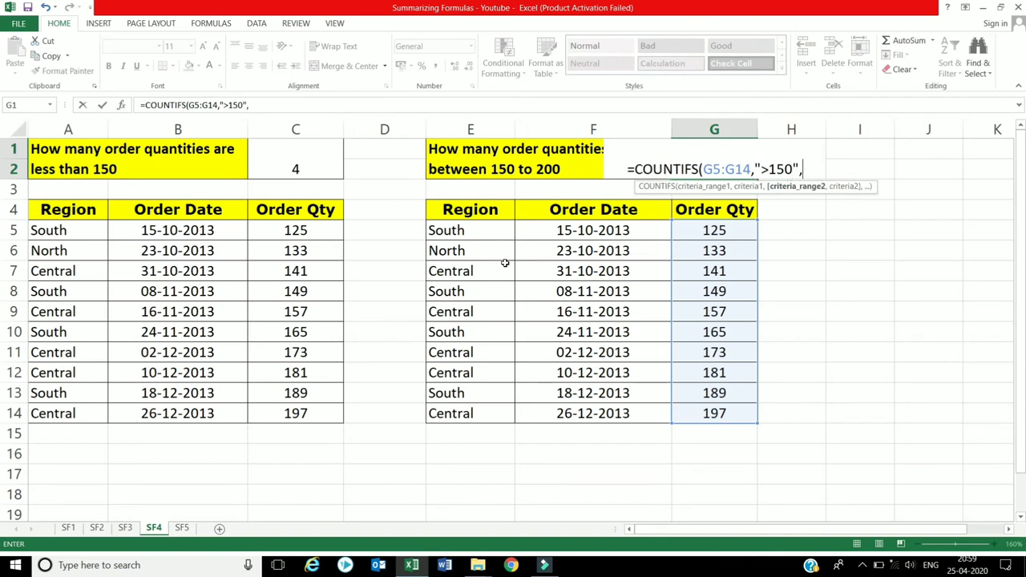
pyautogui.click(709, 230)
pyautogui.moveTo(709, 230); pyautogui.dragTo(708, 410)
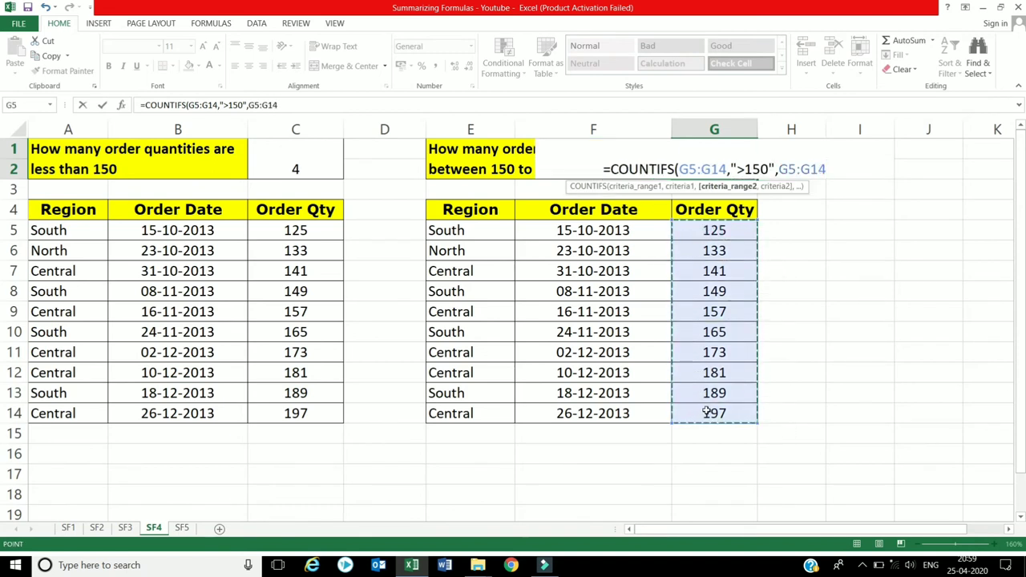
pyautogui.write(',')
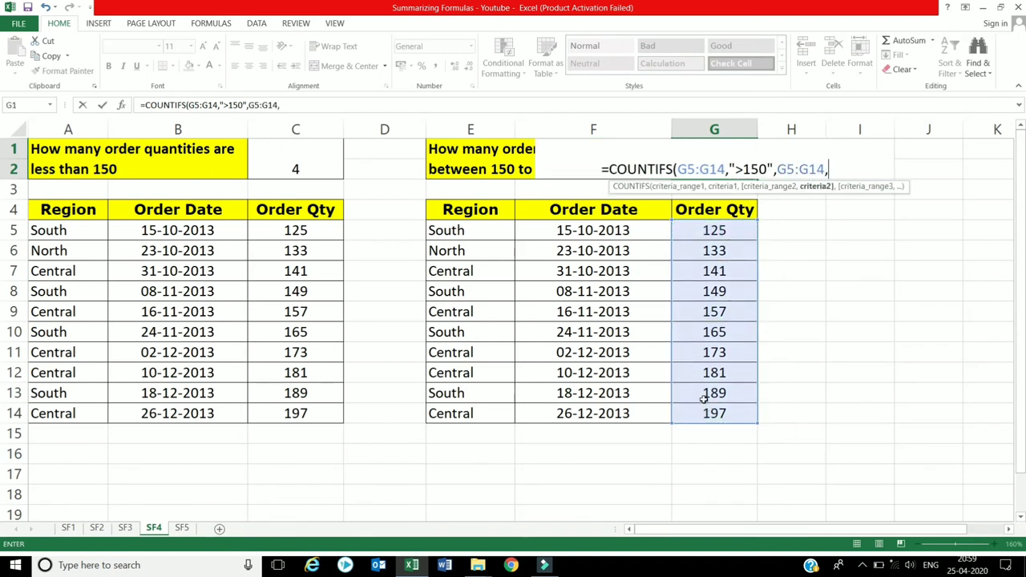
pyautogui.write('"')
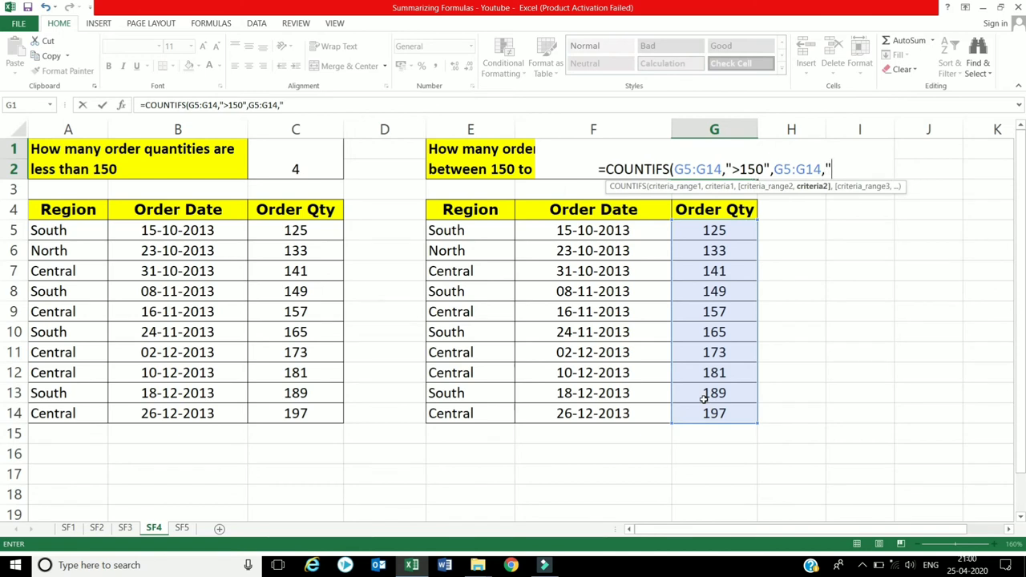
pyautogui.write('<')
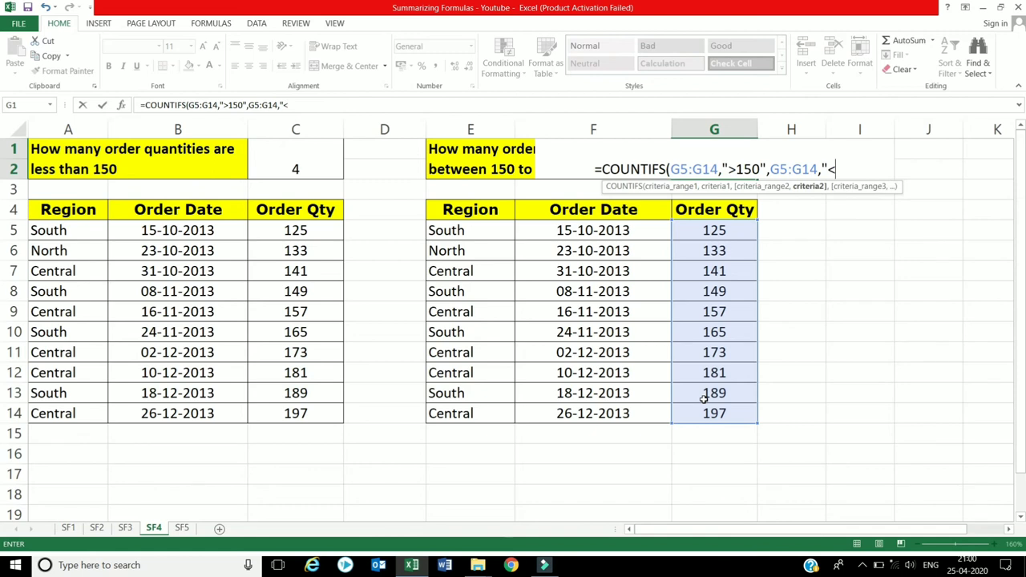
pyautogui.write('200')
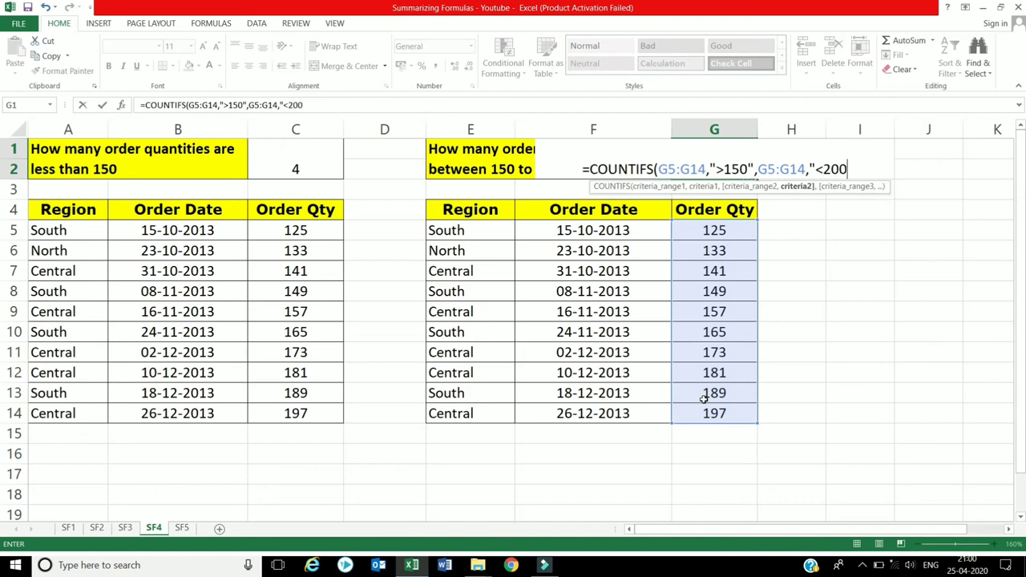
pyautogui.write('"')
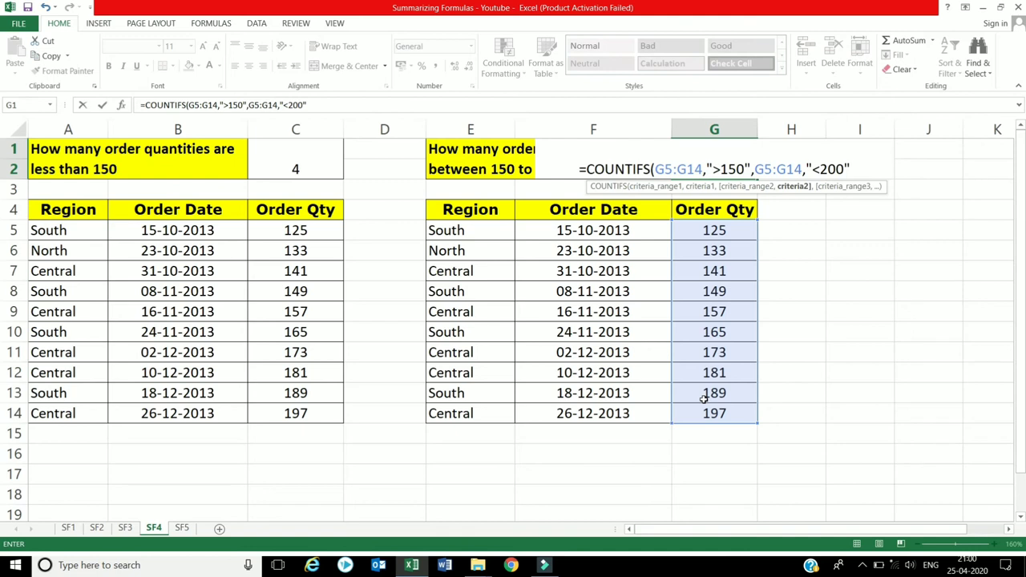
pyautogui.write(')')
pyautogui.press('Return')
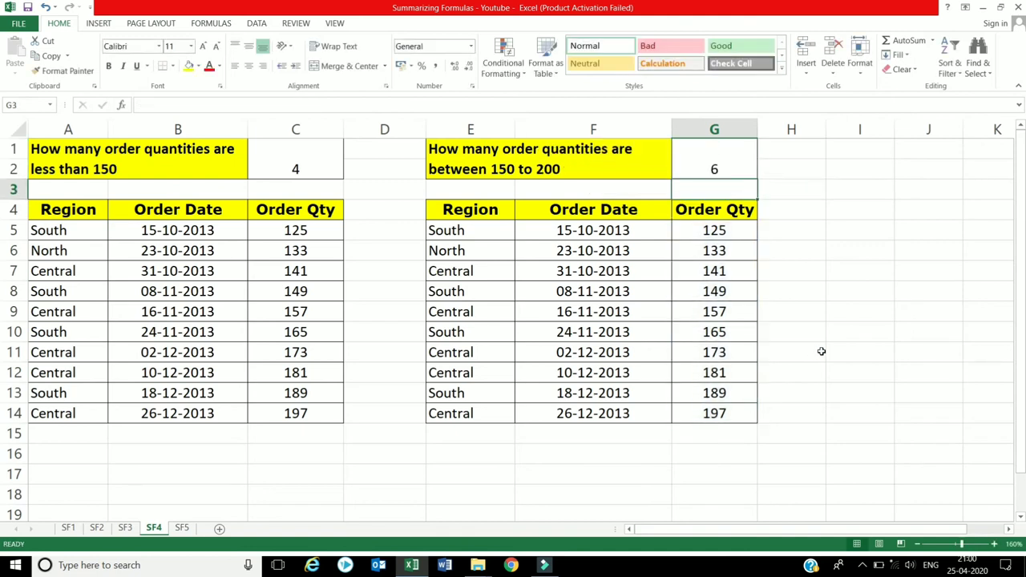
pyautogui.moveTo(729, 302); pyautogui.dragTo(729, 416)
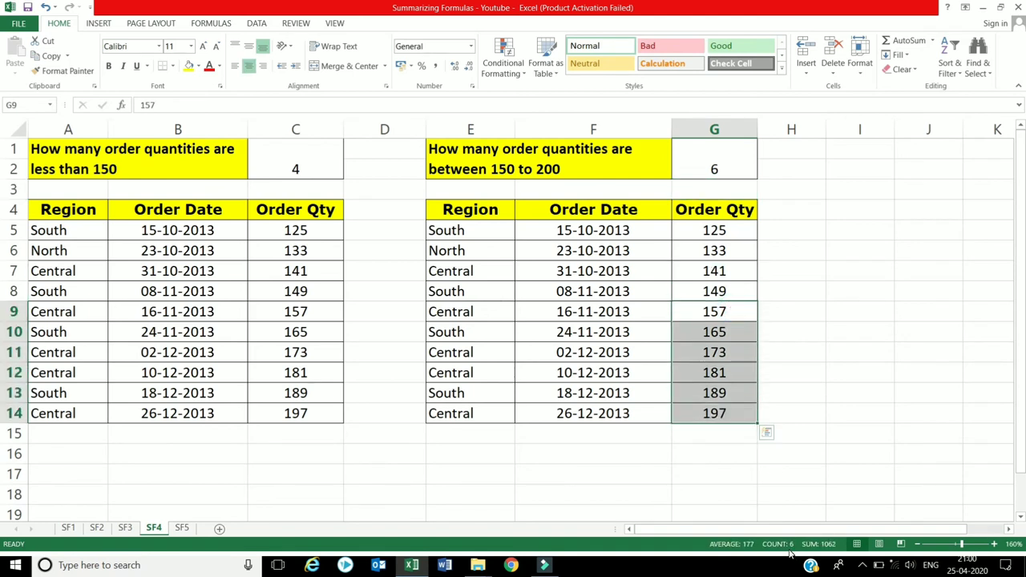
# Switch to sheet SF5 and select the fourth-highest answer cell
pyautogui.click(182, 529)
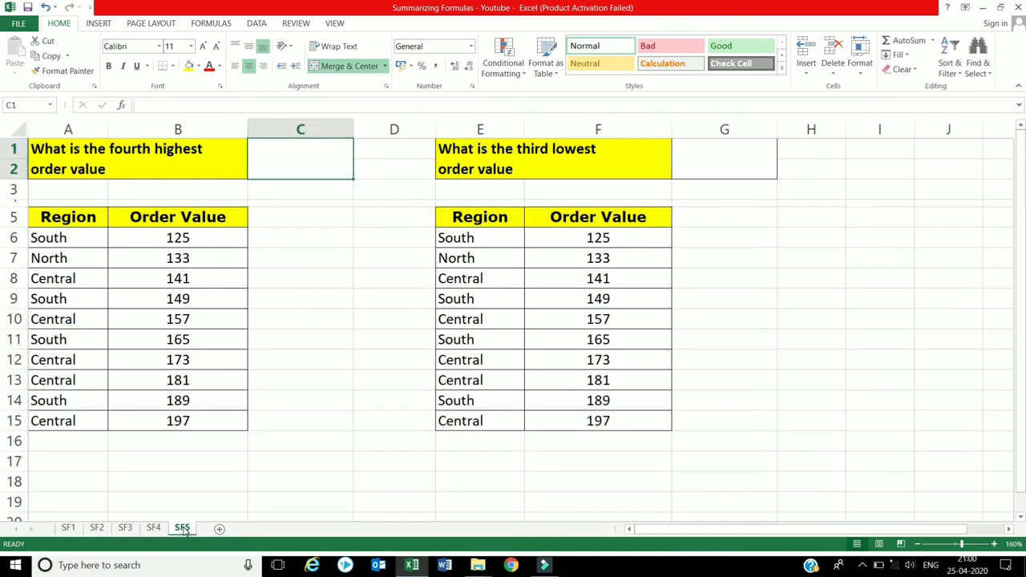
pyautogui.click(300, 263)
pyautogui.click(323, 167)
# Count down the Order Values to find the fourth highest, 173, in the Central row
pyautogui.moveTo(86, 221)
pyautogui.mouseDown()
pyautogui.moveTo(174, 380)
pyautogui.moveTo(167, 416)
pyautogui.mouseUp()
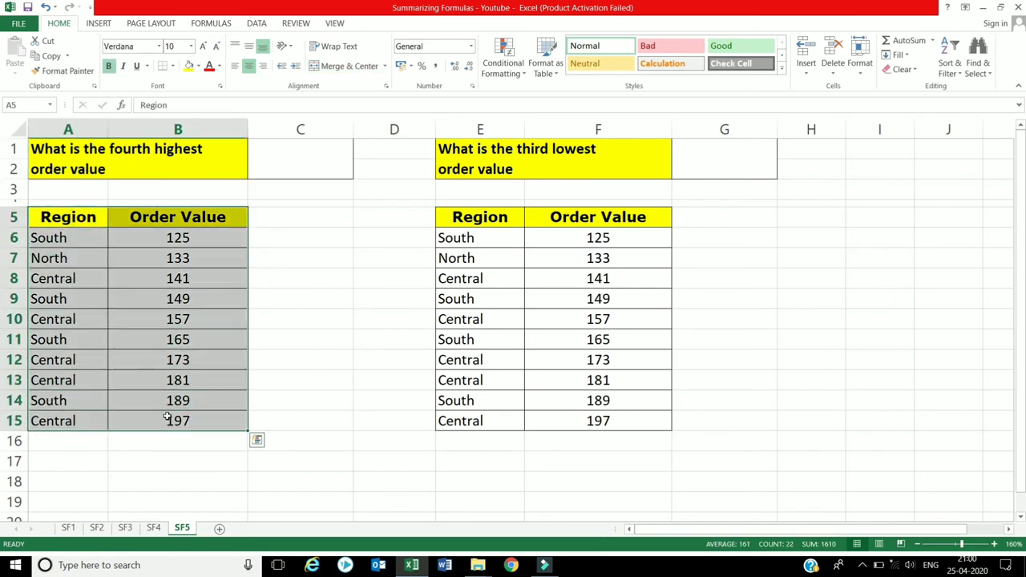
pyautogui.click(169, 419)
pyautogui.click(172, 398)
pyautogui.click(167, 380)
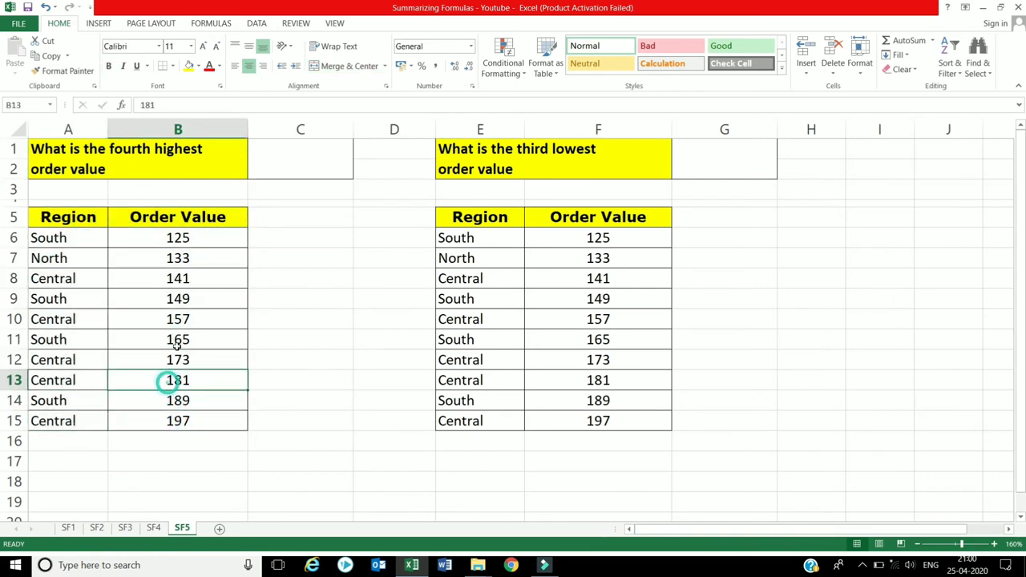
pyautogui.click(172, 359)
pyautogui.click(176, 343)
pyautogui.click(178, 420)
pyautogui.click(179, 399)
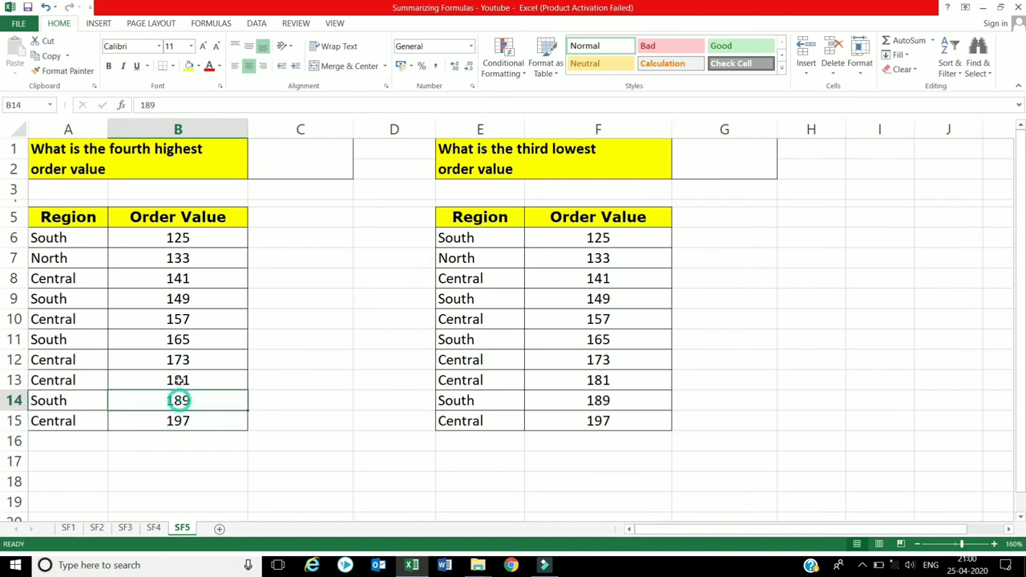
pyautogui.click(179, 380)
pyautogui.click(178, 360)
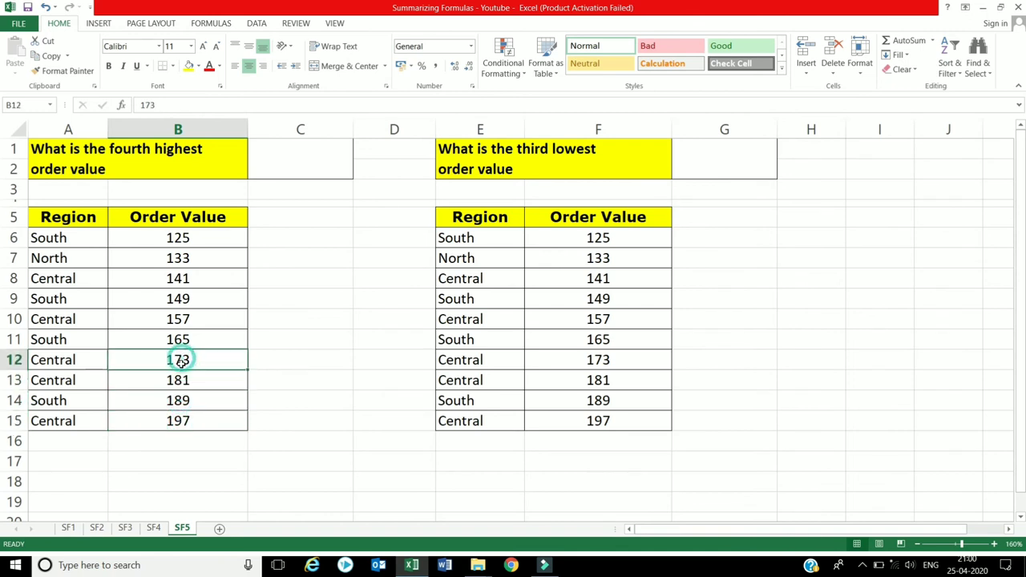
pyautogui.click(76, 359)
pyautogui.moveTo(80, 360); pyautogui.dragTo(117, 361)
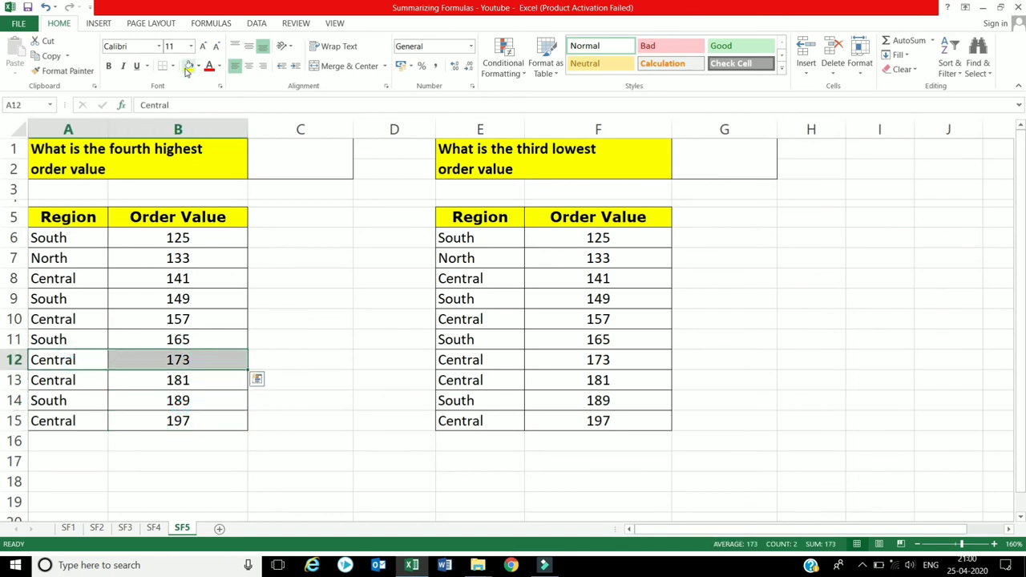
# Begin the =LARGE formula in the C1 answer cell
pyautogui.click(293, 243)
pyautogui.click(291, 154)
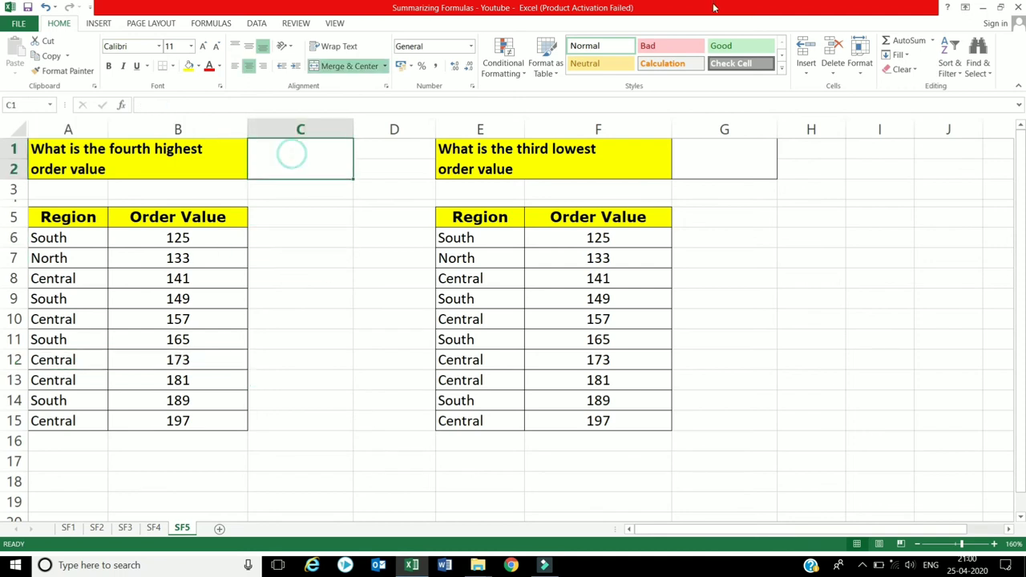
pyautogui.write('=')
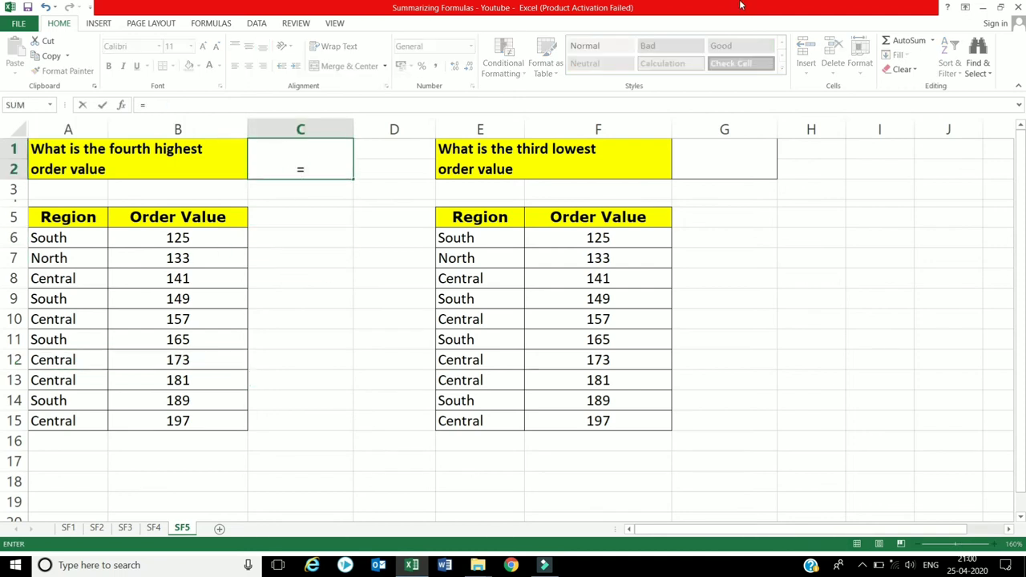
pyautogui.write('lar')
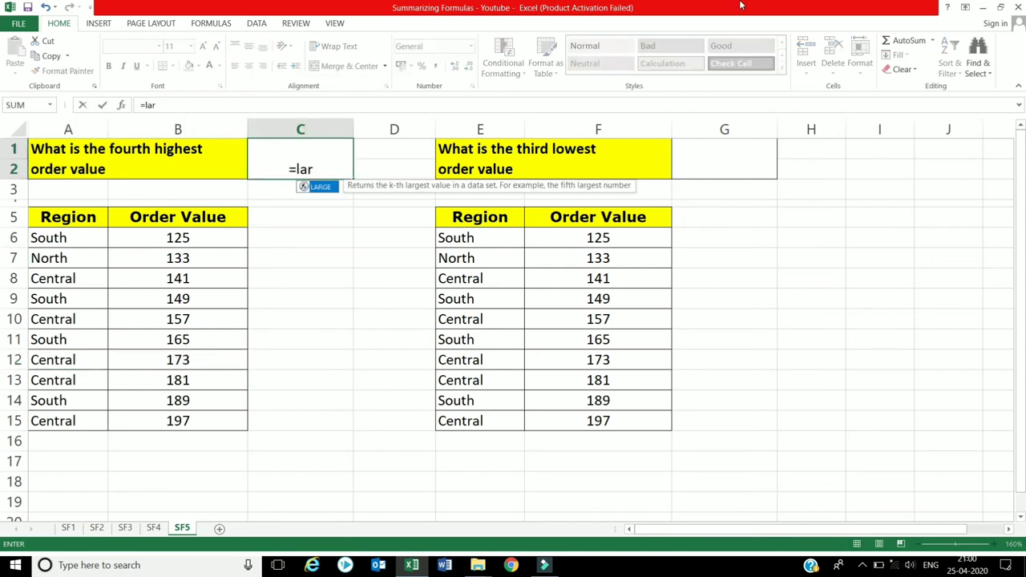
# Enter =LARGE(B6:B15,4) in C1 so the fourth-highest order value shows 173
pyautogui.doubleClick(327, 187)
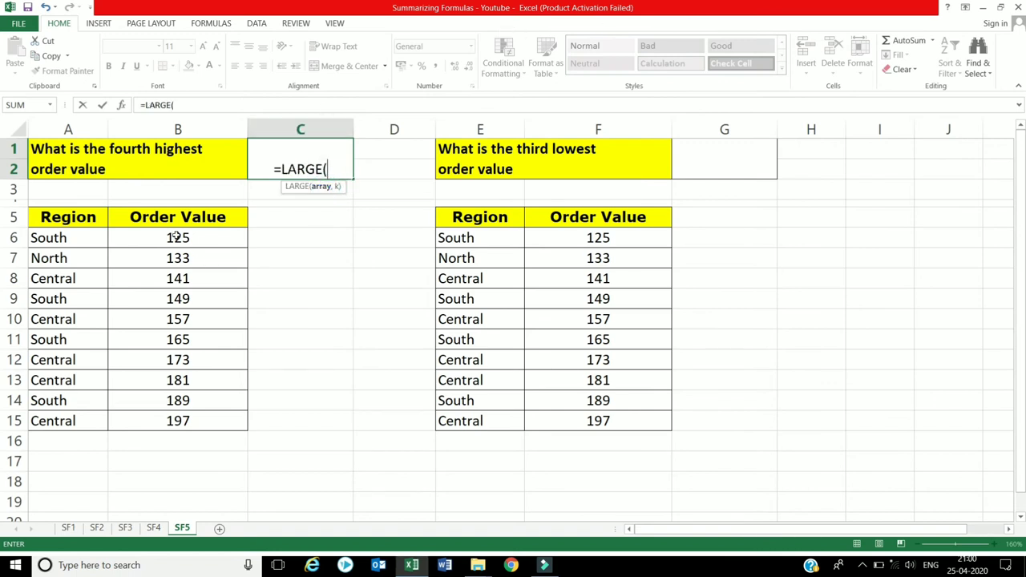
pyautogui.moveTo(176, 236)
pyautogui.mouseDown()
pyautogui.moveTo(170, 347)
pyautogui.moveTo(182, 414)
pyautogui.mouseUp()
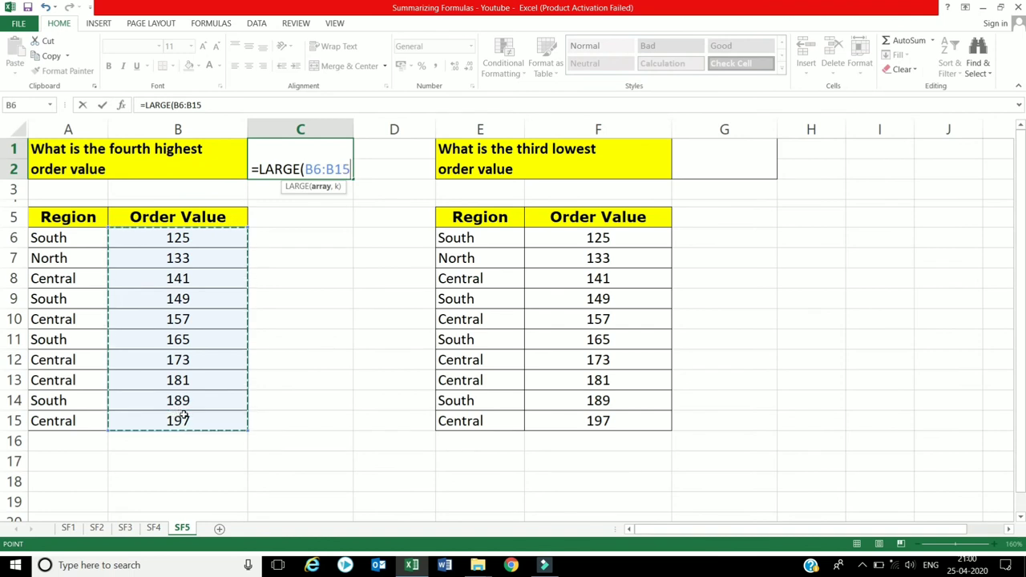
pyautogui.write(',')
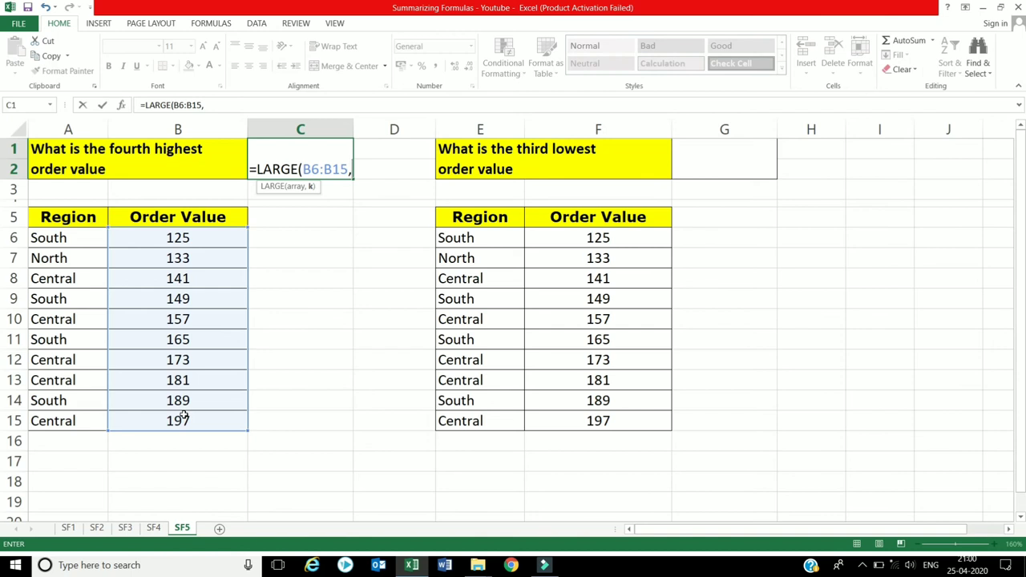
pyautogui.write('4')
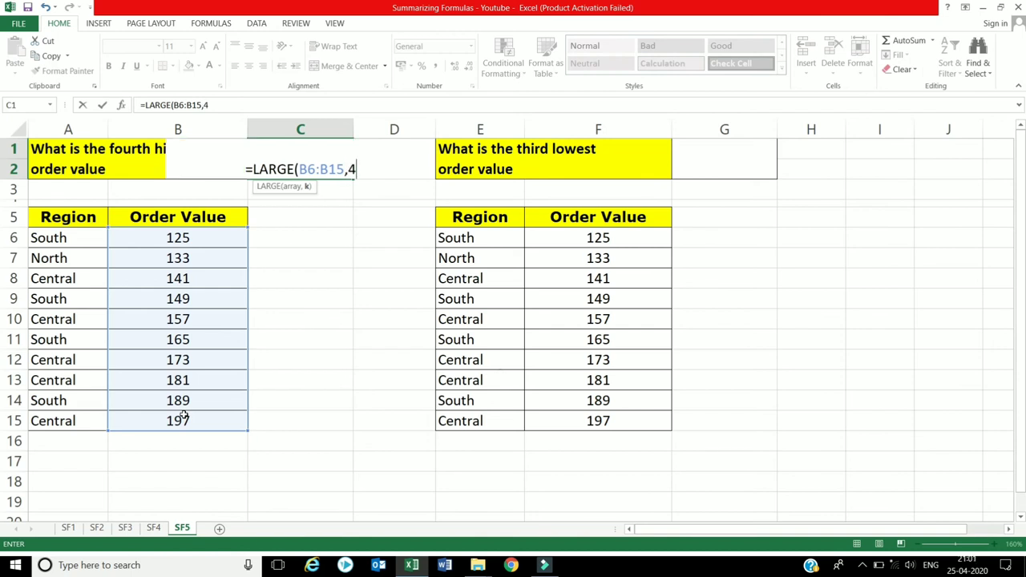
pyautogui.write(')')
pyautogui.press('Return')
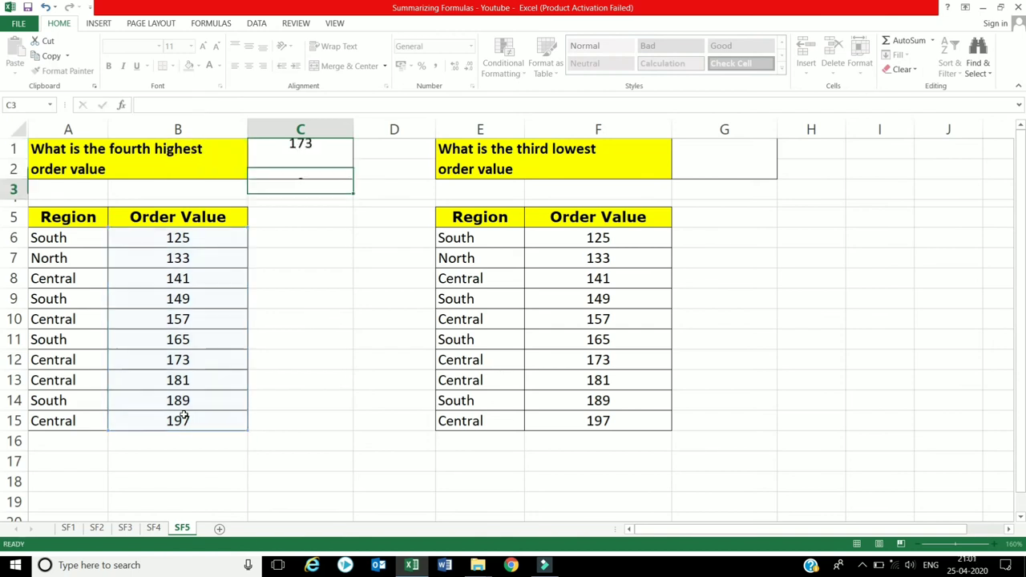
pyautogui.click(183, 415)
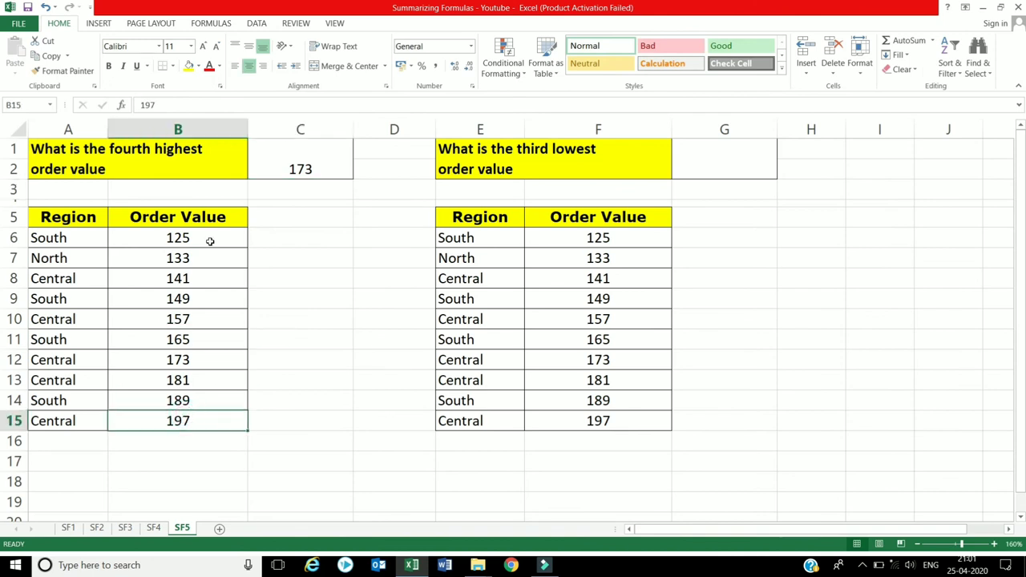
# Fill the Central 173 row (A12:B12) yellow as the fourth-highest order value
pyautogui.click(172, 382)
pyautogui.click(177, 359)
pyautogui.moveTo(59, 365); pyautogui.dragTo(153, 361)
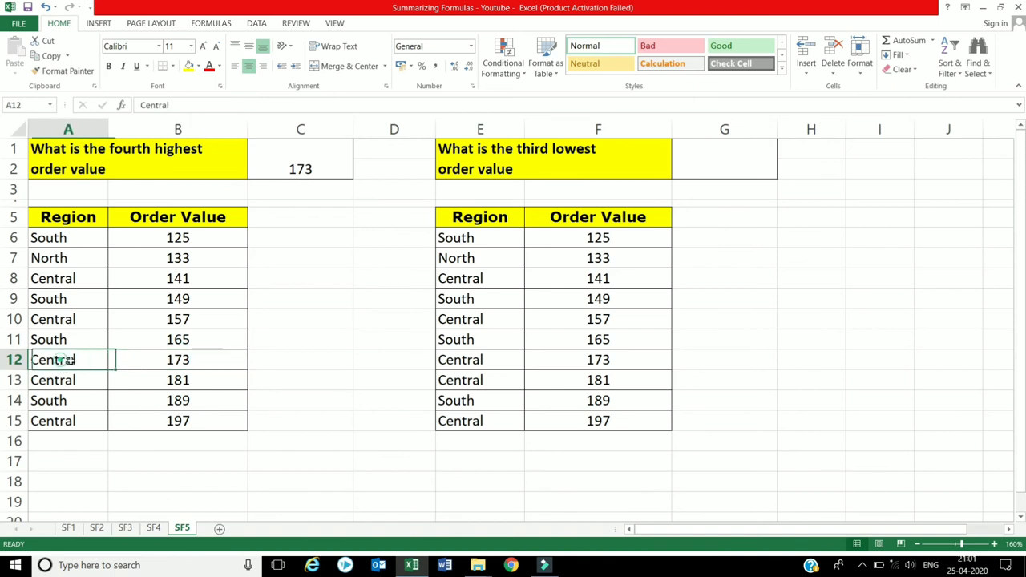
pyautogui.click(189, 66)
pyautogui.click(174, 358)
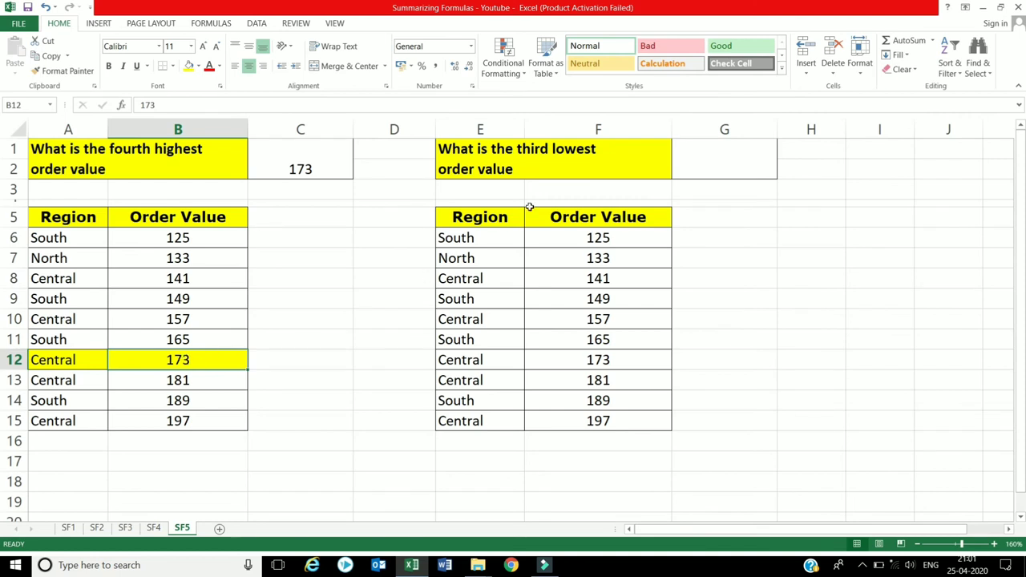
# Locate the third-lowest value, 141 (Central), in the second table and select the G2 answer cell
pyautogui.click(709, 171)
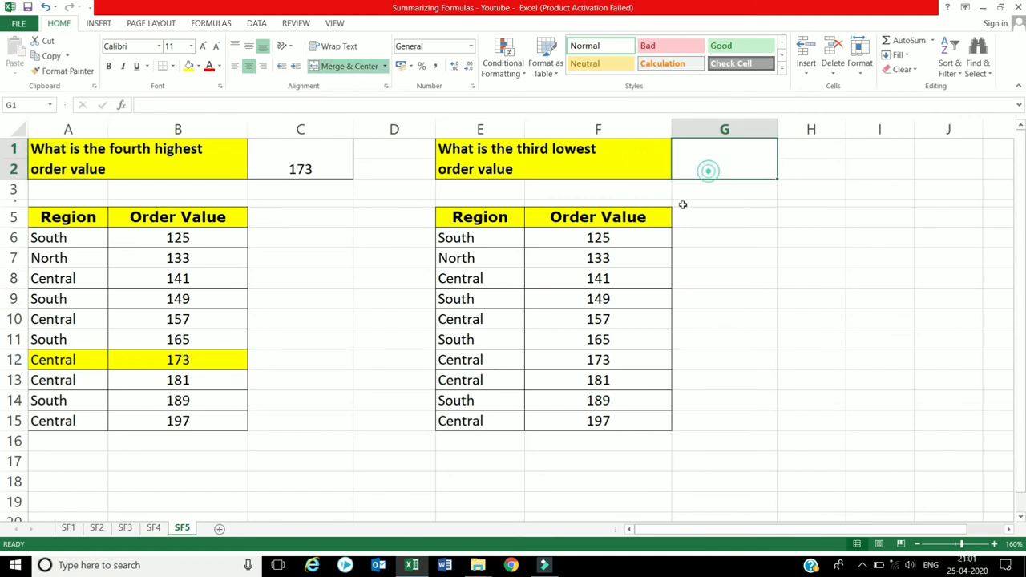
pyautogui.moveTo(469, 238); pyautogui.dragTo(580, 419)
pyautogui.click(581, 419)
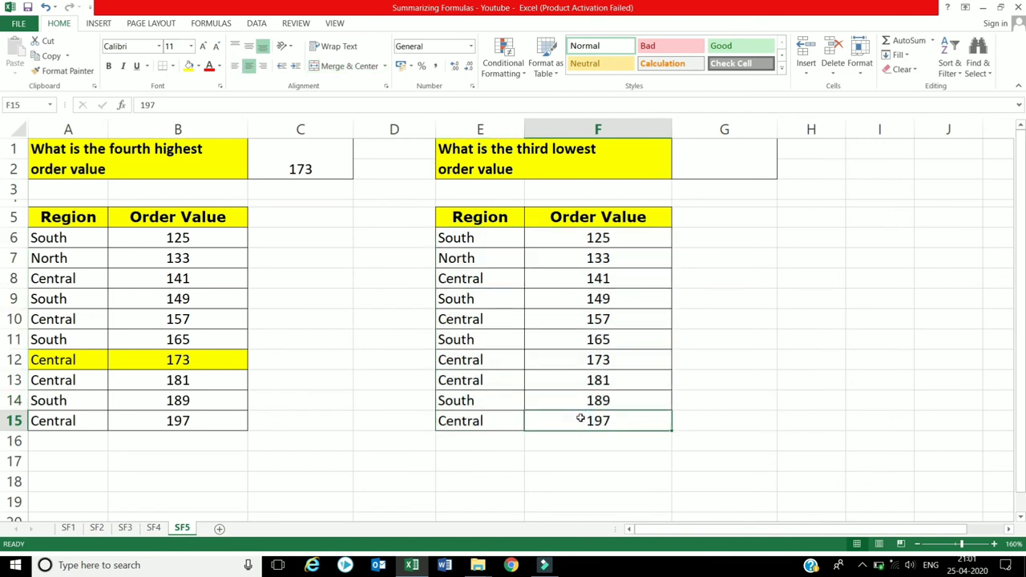
pyautogui.click(599, 239)
pyautogui.click(600, 257)
pyautogui.click(601, 277)
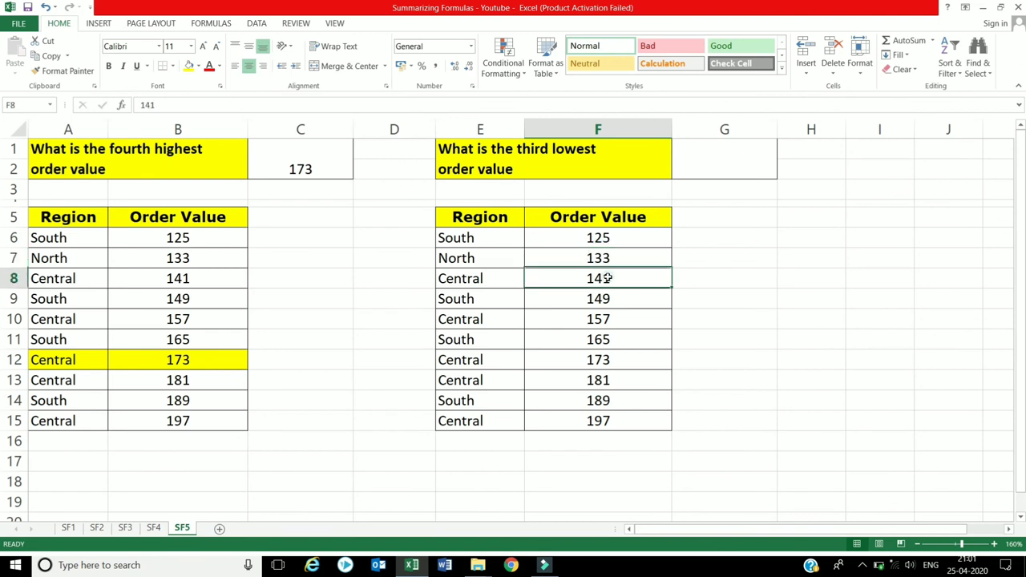
pyautogui.click(495, 281)
pyautogui.click(580, 277)
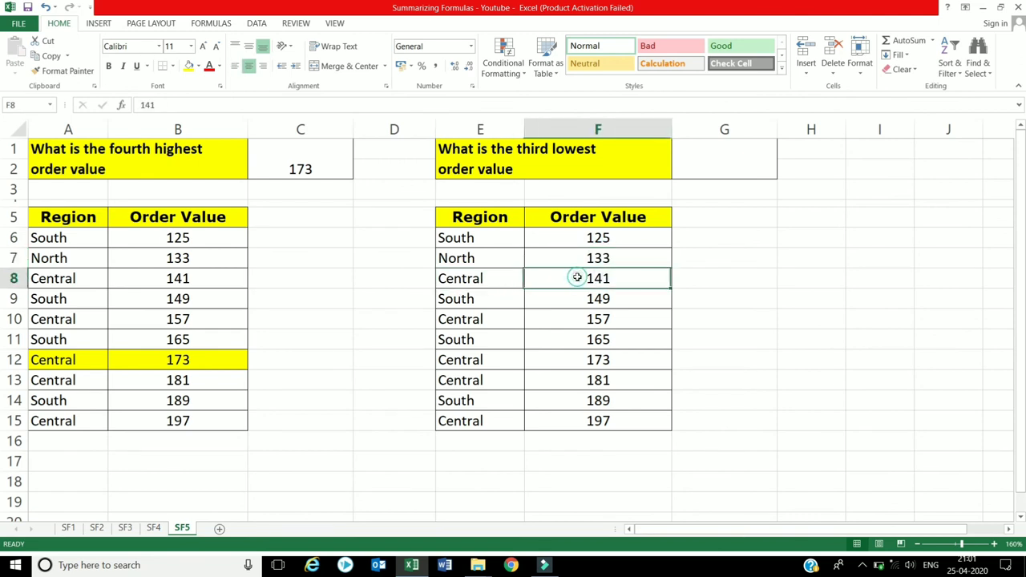
pyautogui.click(699, 157)
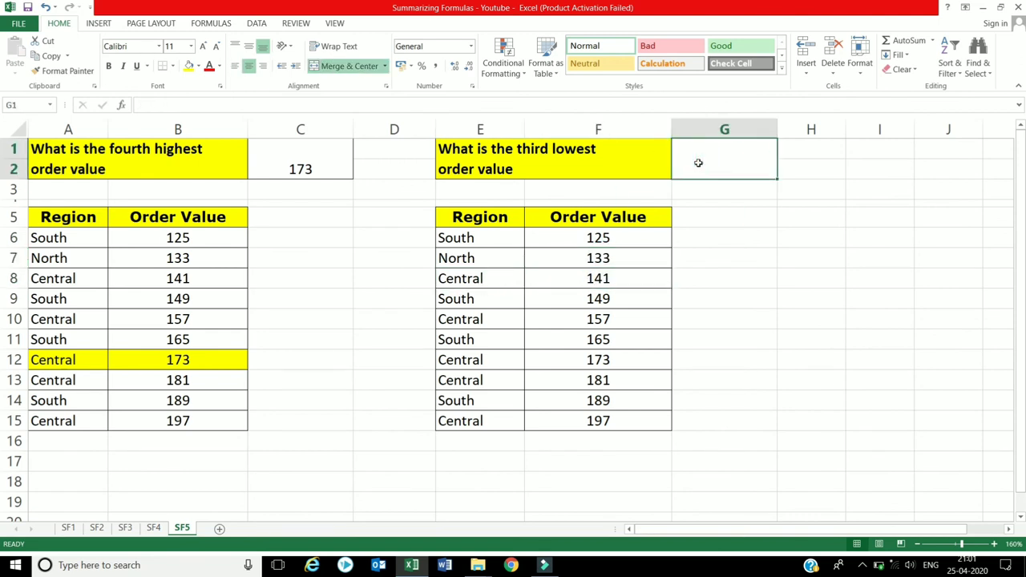
# Enter =SMALL(F6:F15,3) in G2, returning 141 as the third-lowest order value
pyautogui.write('=')
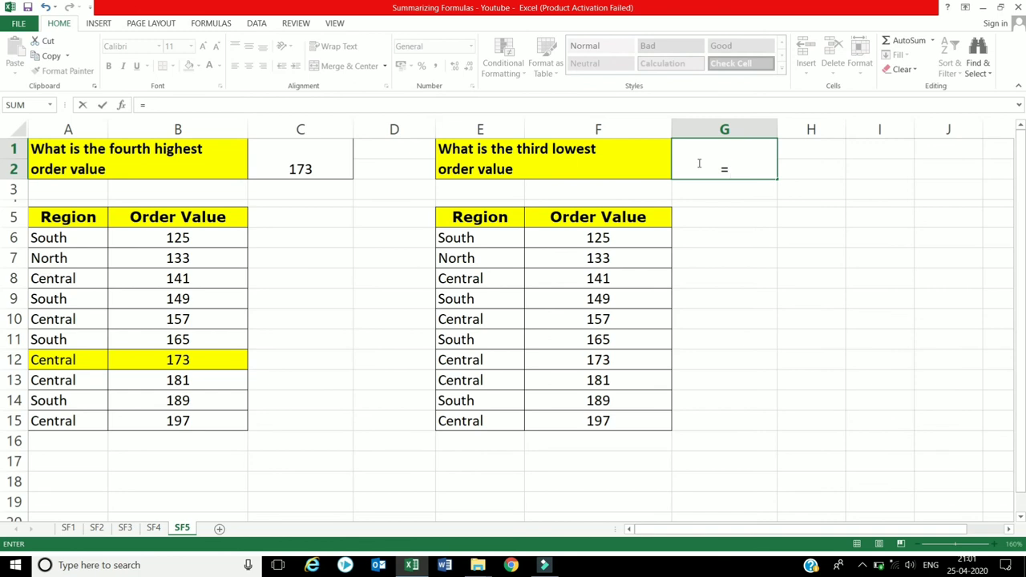
pyautogui.write('small')
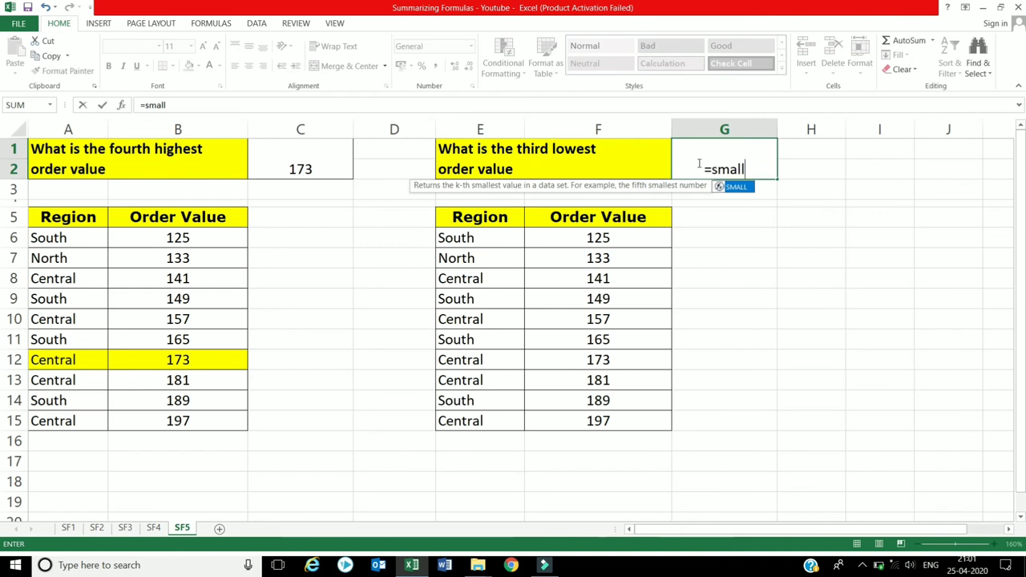
pyautogui.write('(')
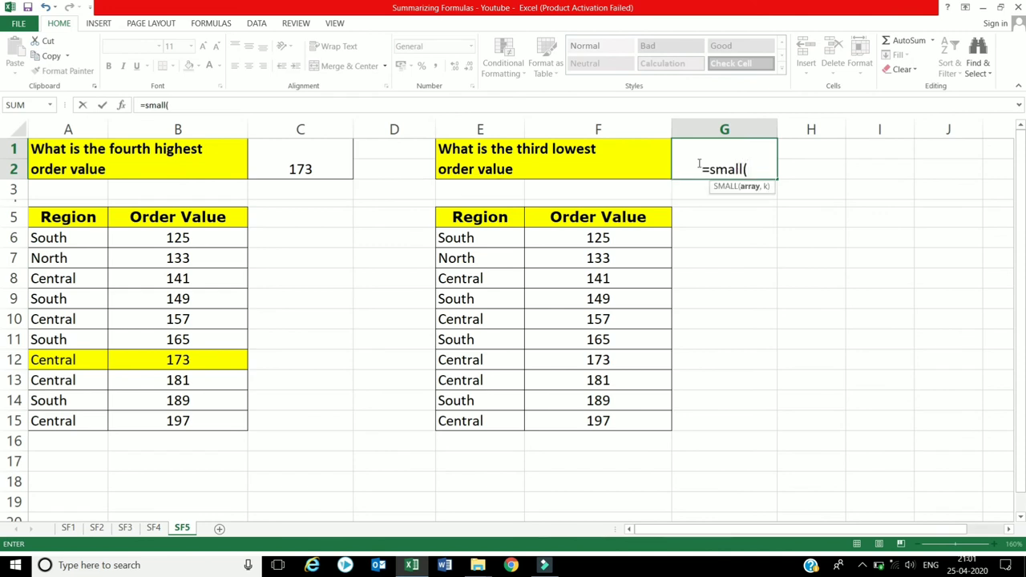
pyautogui.moveTo(659, 243)
pyautogui.mouseDown()
pyautogui.moveTo(658, 357)
pyautogui.moveTo(637, 425)
pyautogui.mouseUp()
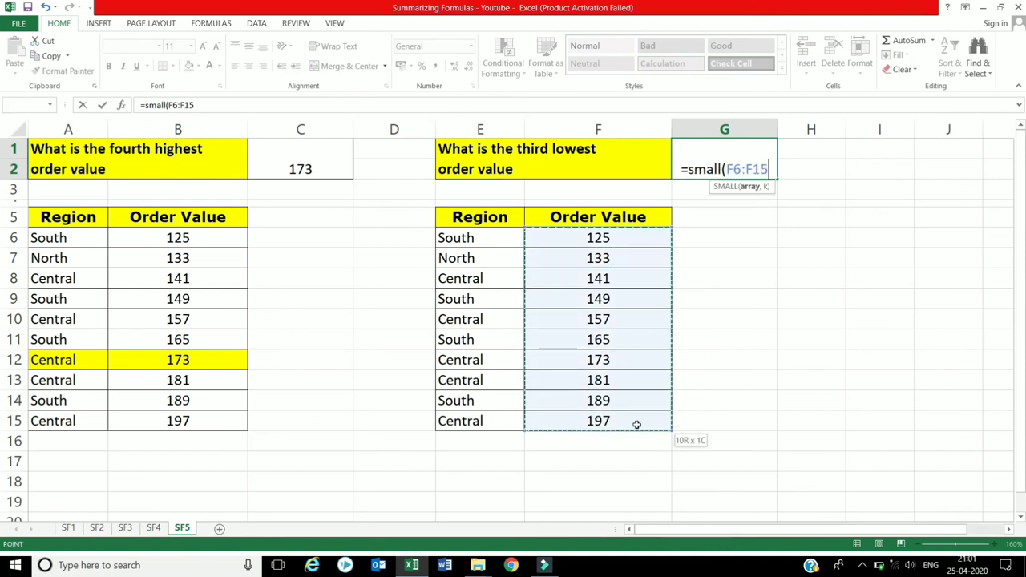
pyautogui.write(',')
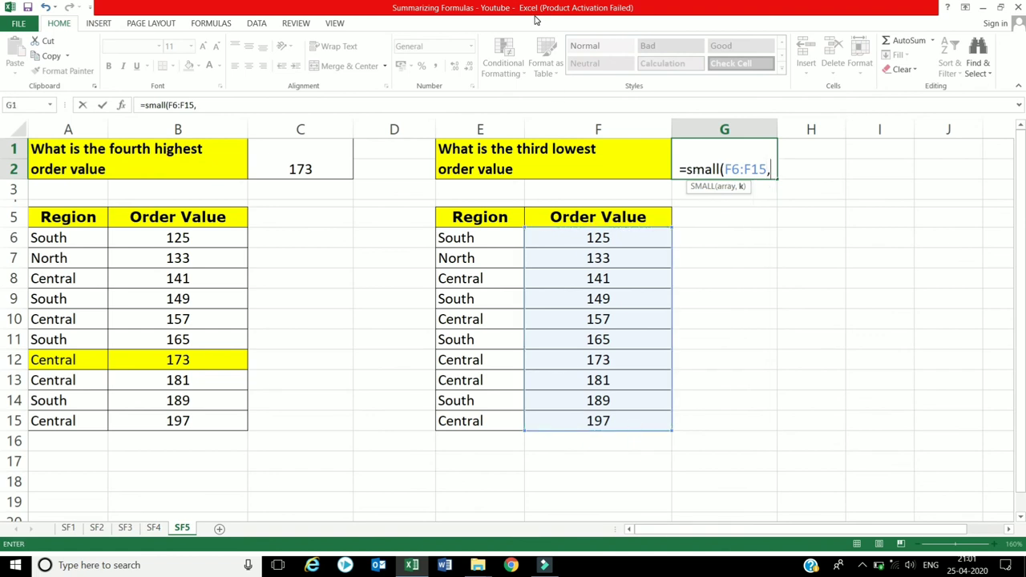
pyautogui.write('3')
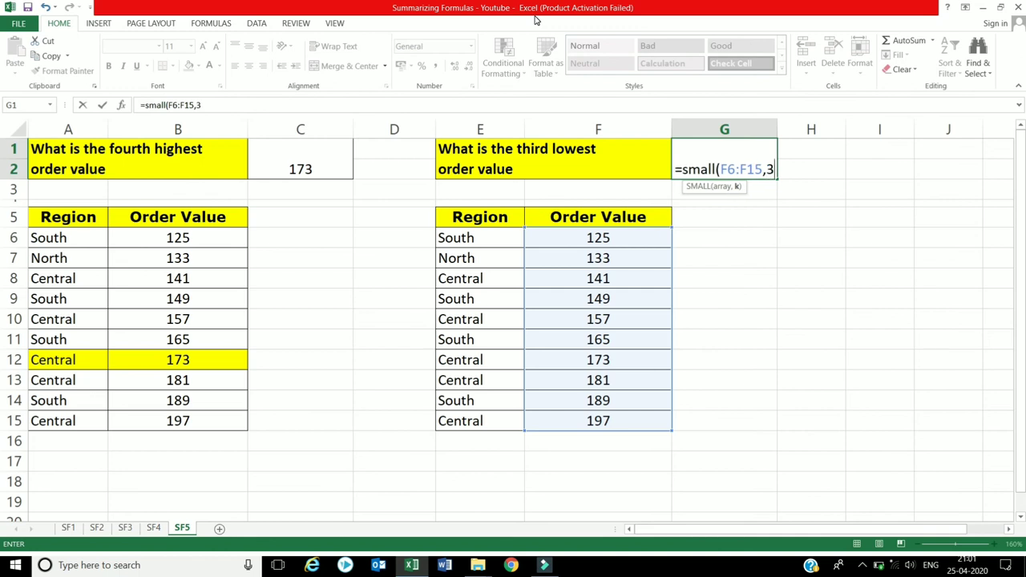
pyautogui.write(')')
pyautogui.press('Return')
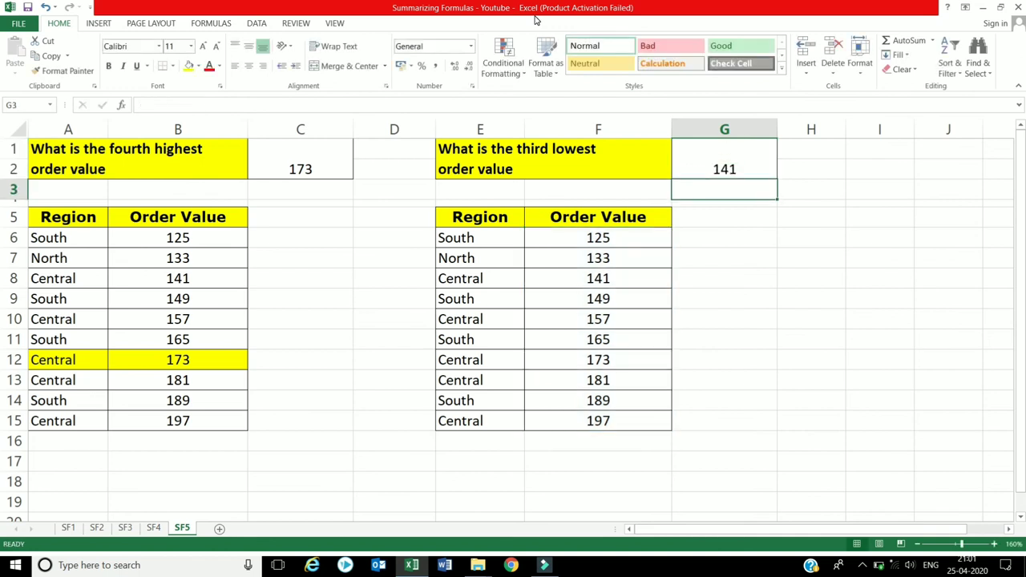
# Fill the Central 141 cells E8:F8 yellow, then go to sheet SF1
pyautogui.click(609, 279)
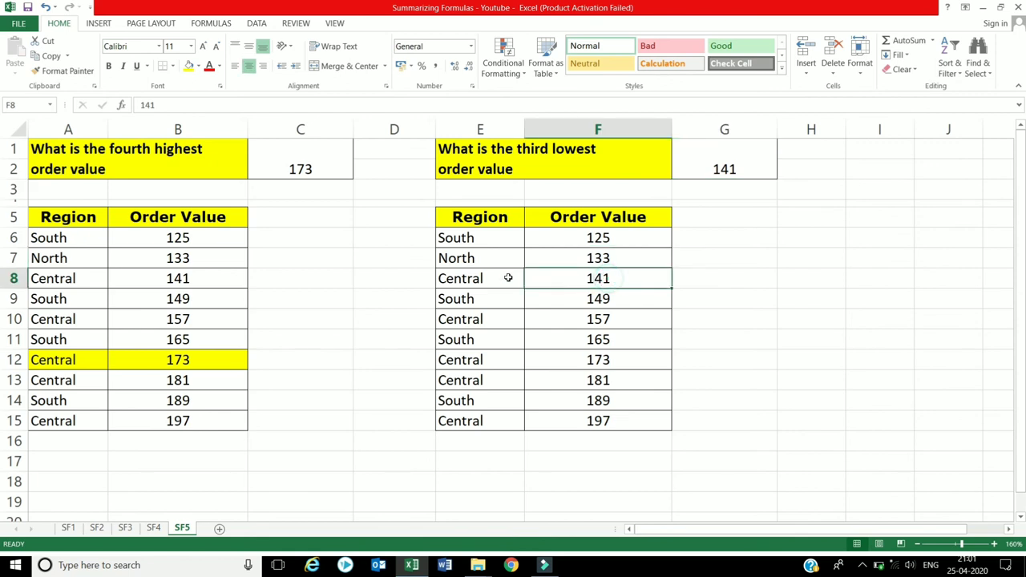
pyautogui.moveTo(504, 278); pyautogui.dragTo(598, 278)
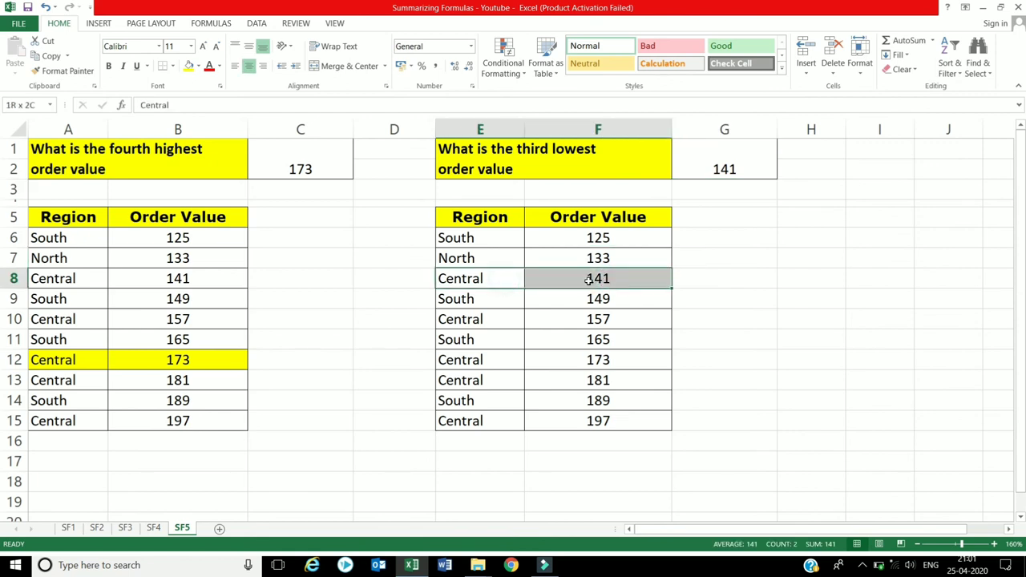
pyautogui.click(187, 68)
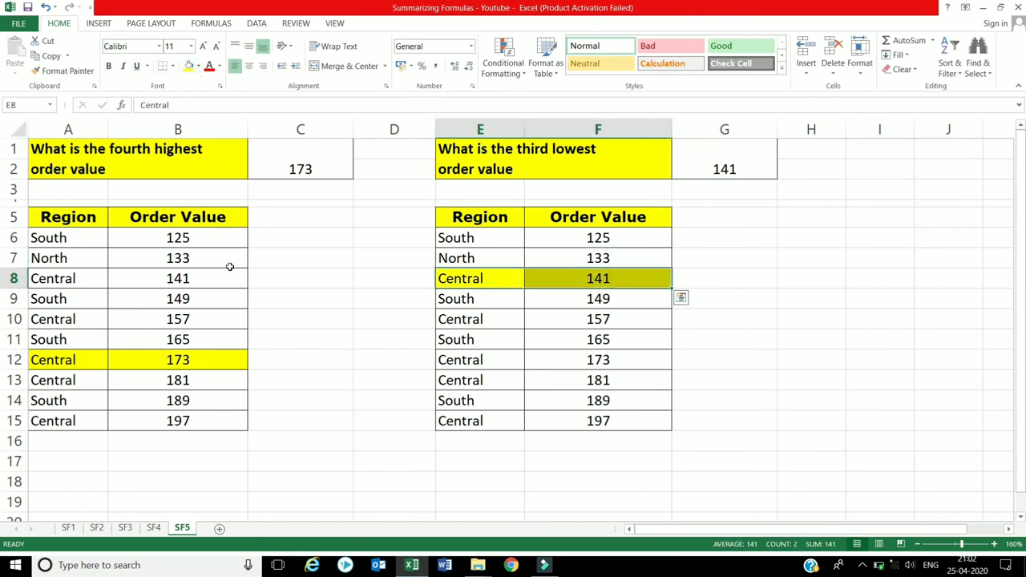
pyautogui.click(328, 337)
pyautogui.click(68, 528)
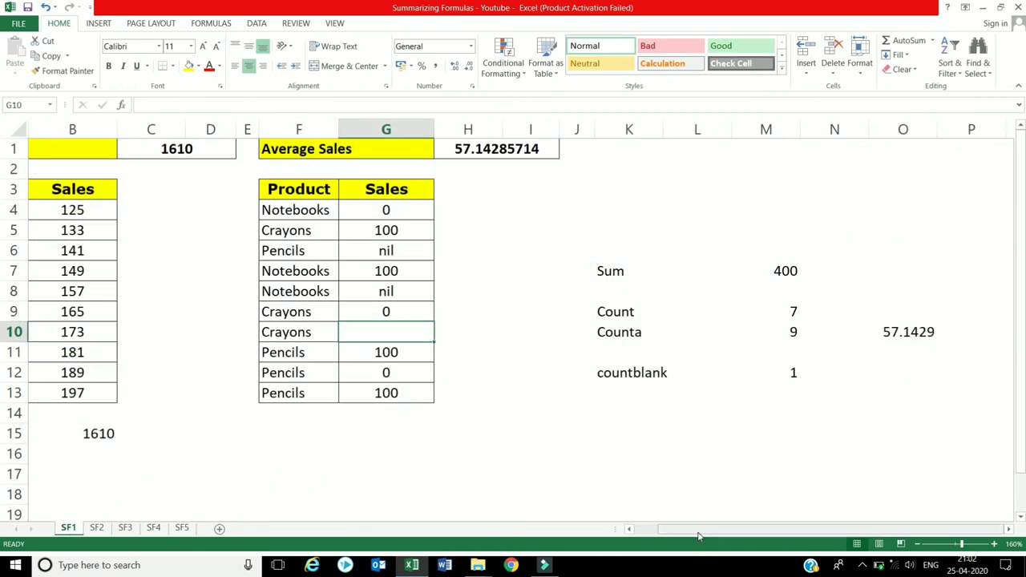
# Review the SF1 summary formulas in C1, H1 and O10
pyautogui.moveTo(700, 530); pyautogui.dragTo(675, 530)
pyautogui.click(256, 151)
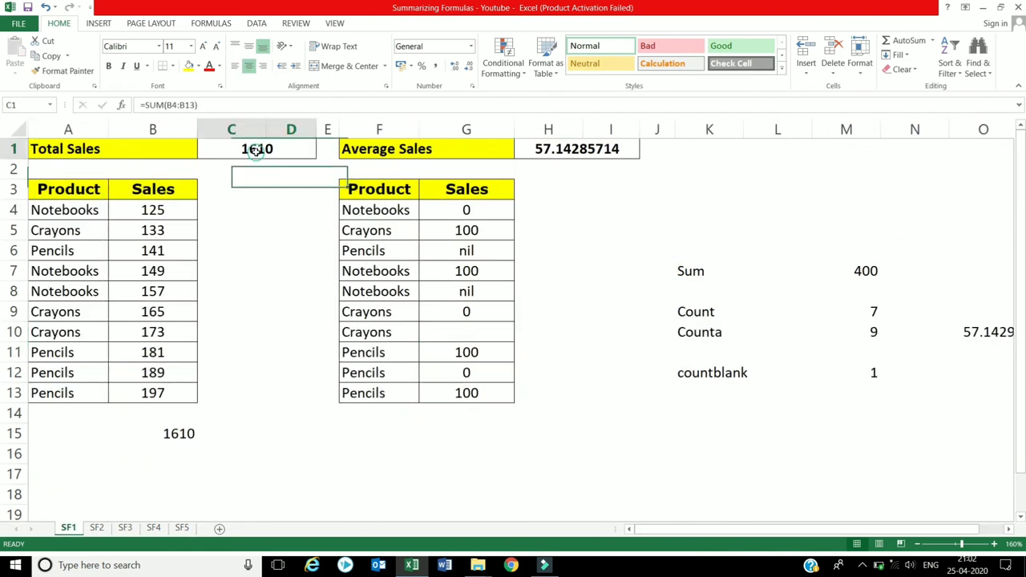
pyautogui.click(614, 149)
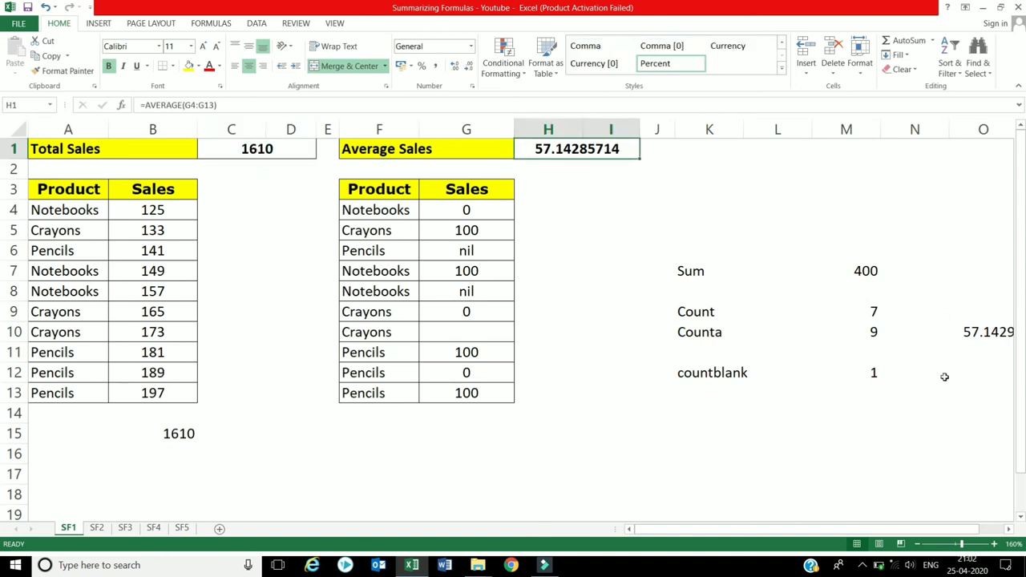
pyautogui.click(973, 336)
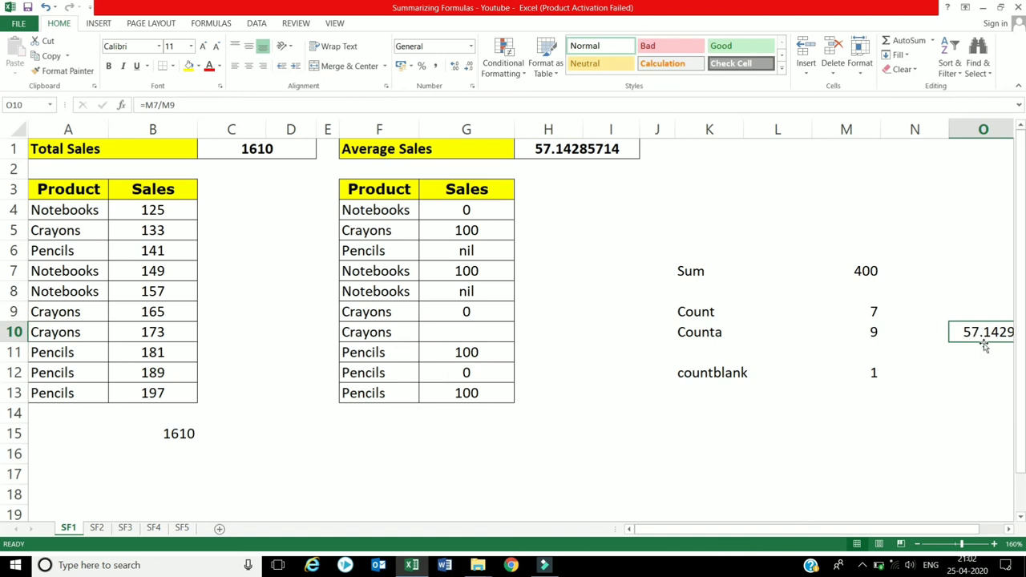
# Check the SUMIF/AVERAGEIF formulas on SF2 and the SUMIFS/AVERAGEIFS formulas on SF3
pyautogui.click(96, 528)
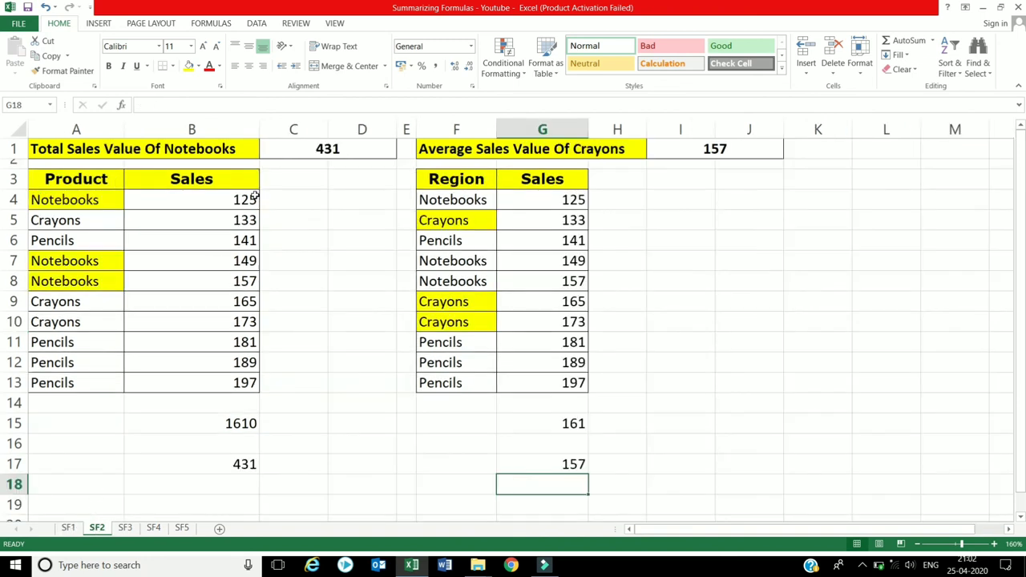
pyautogui.click(293, 151)
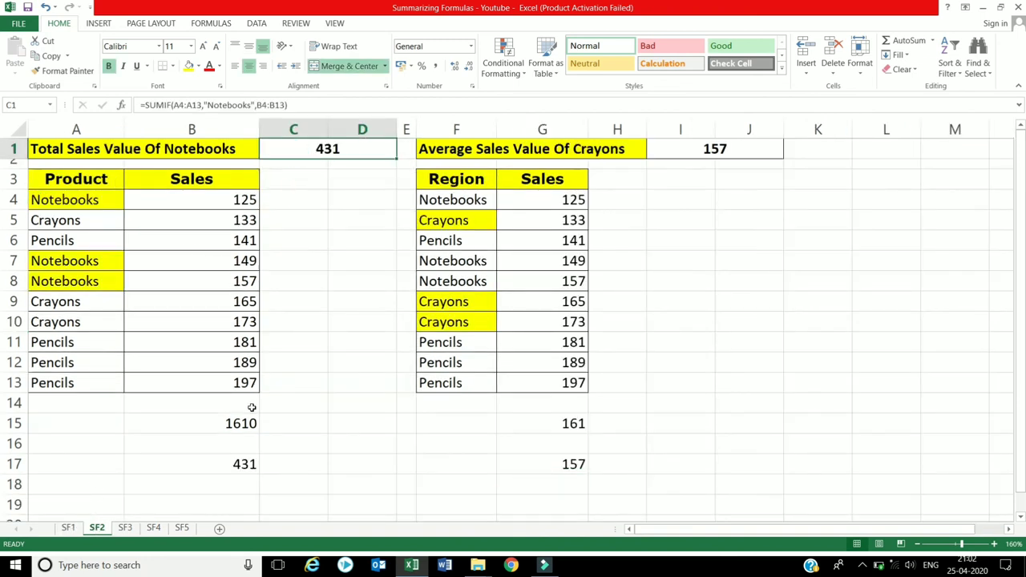
pyautogui.click(751, 154)
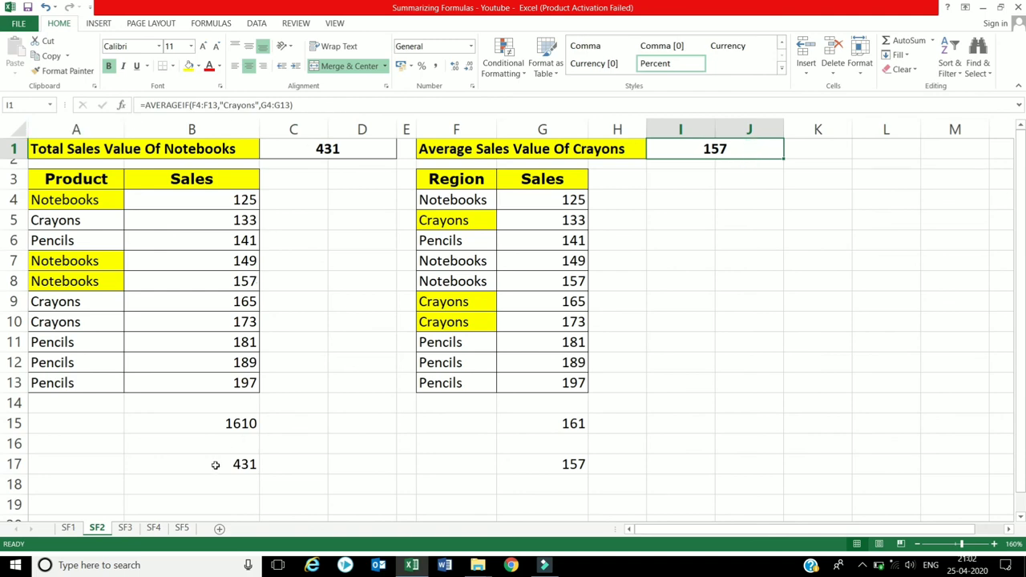
pyautogui.click(125, 528)
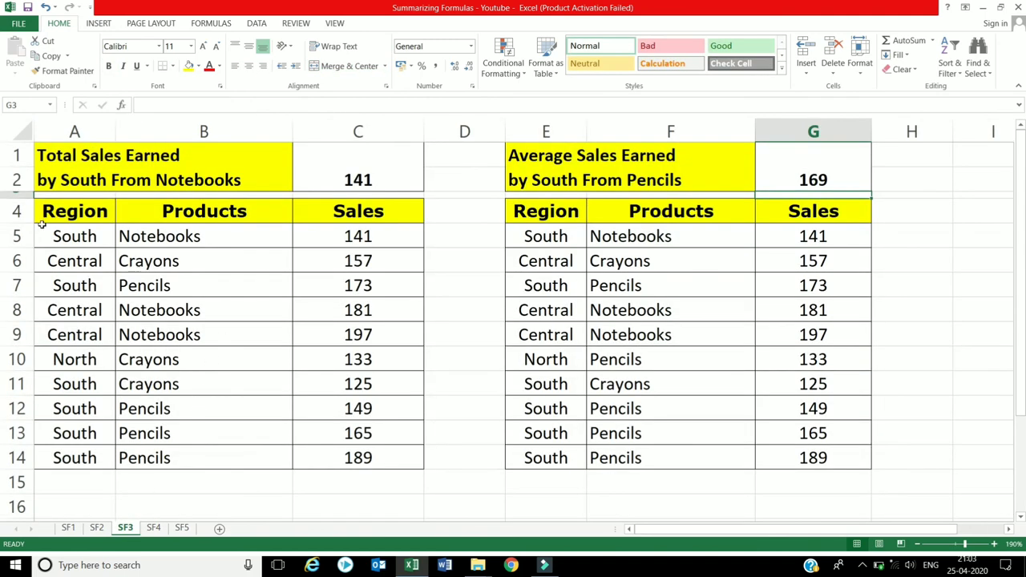
pyautogui.click(67, 173)
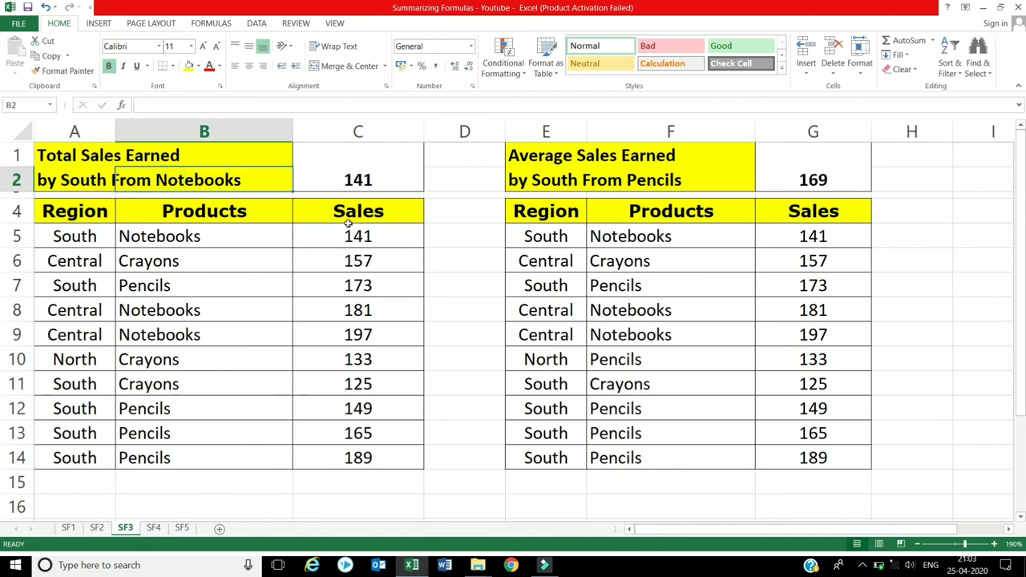
pyautogui.click(383, 173)
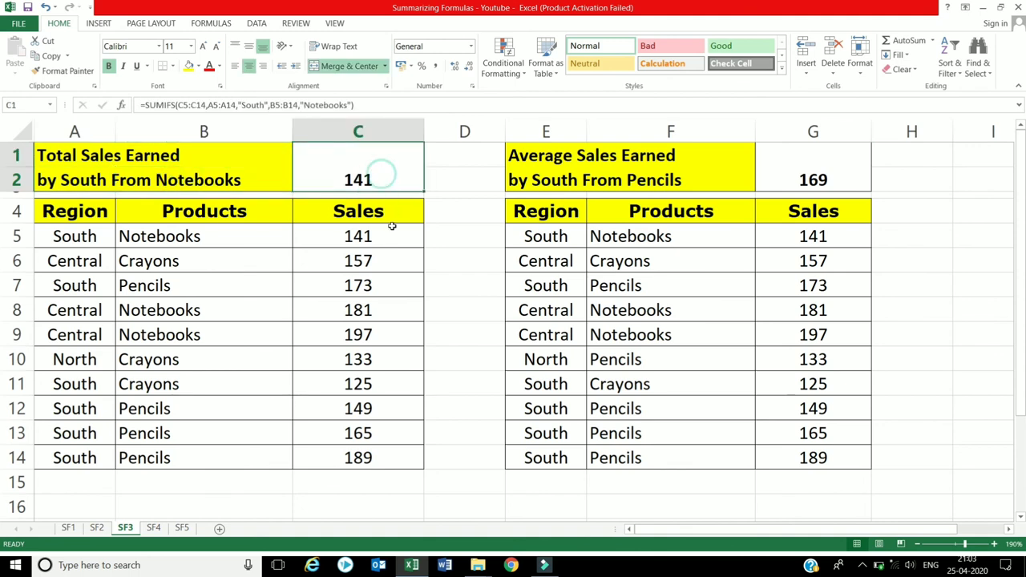
pyautogui.click(800, 165)
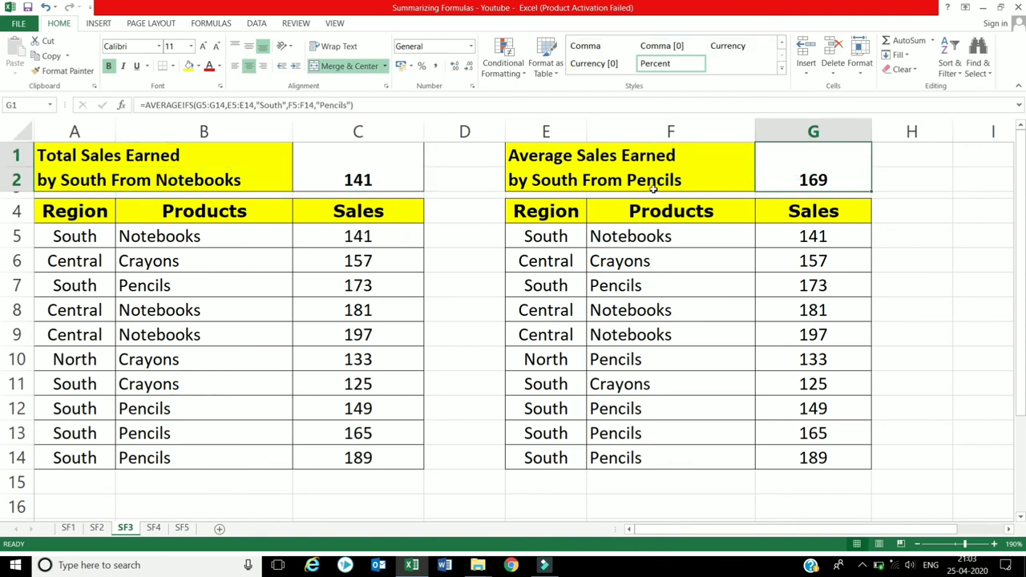
# On SF4, check the COUNTIF formula and the four quantities below 150
pyautogui.click(154, 528)
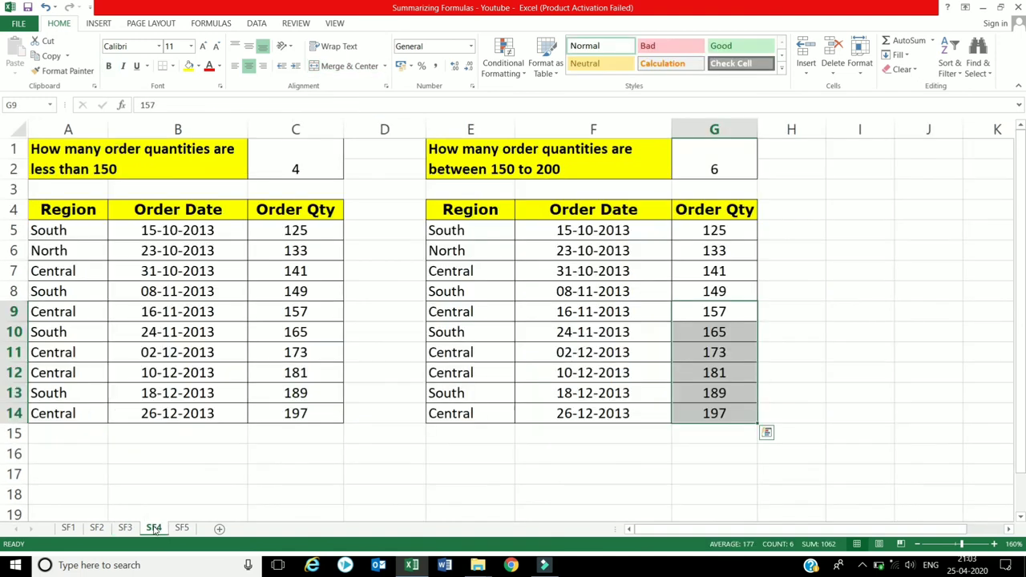
pyautogui.click(290, 162)
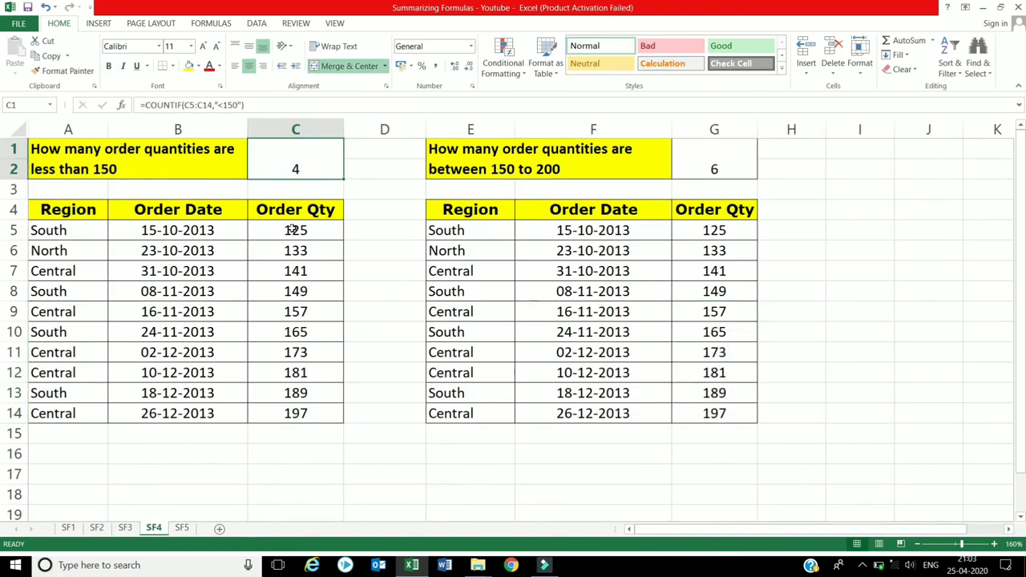
pyautogui.moveTo(294, 230); pyautogui.dragTo(296, 291)
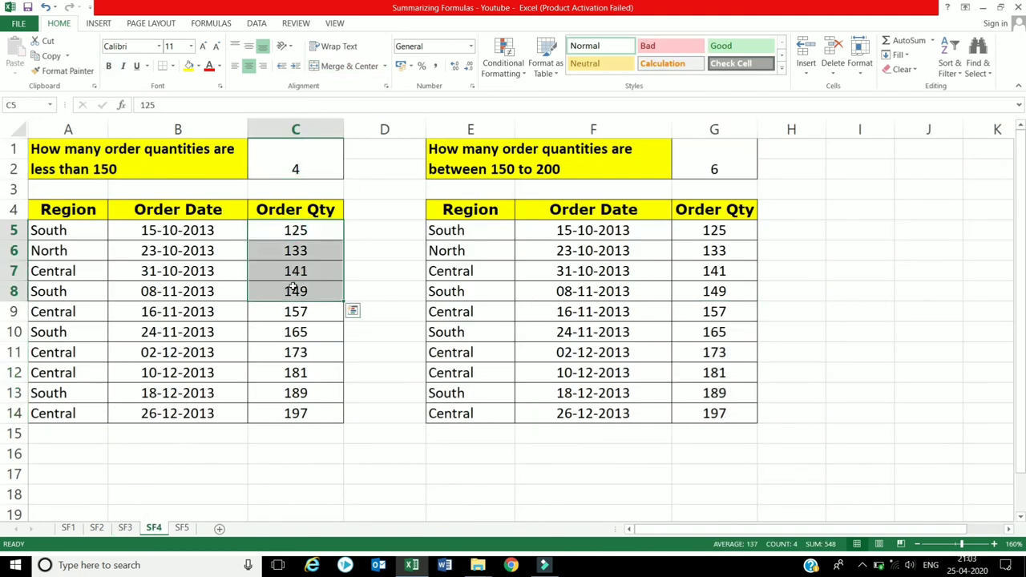
# Return to sheet SF5 showing the 173 and 141 results with their rows highlighted
pyautogui.click(183, 528)
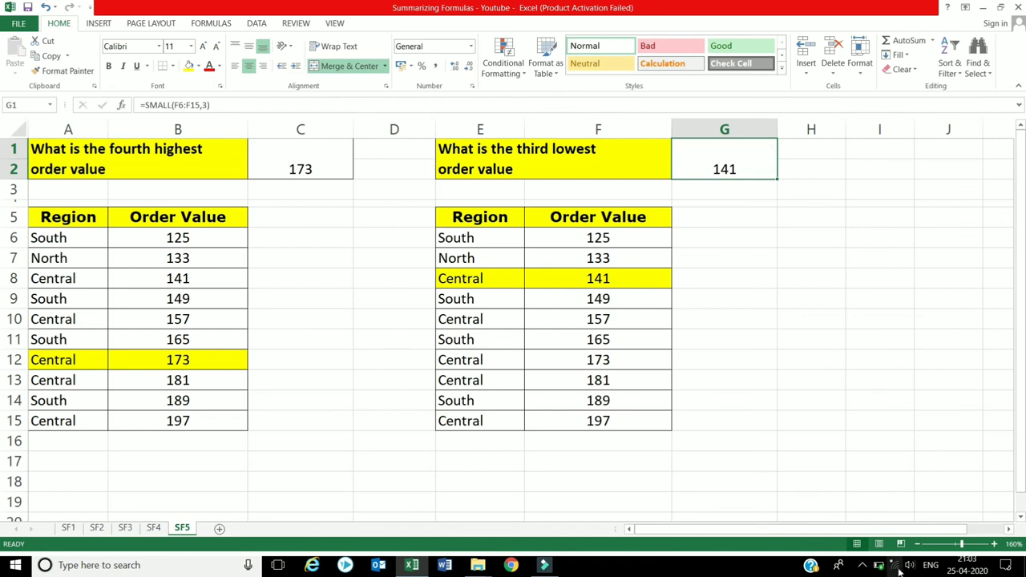
pyautogui.click(861, 565)
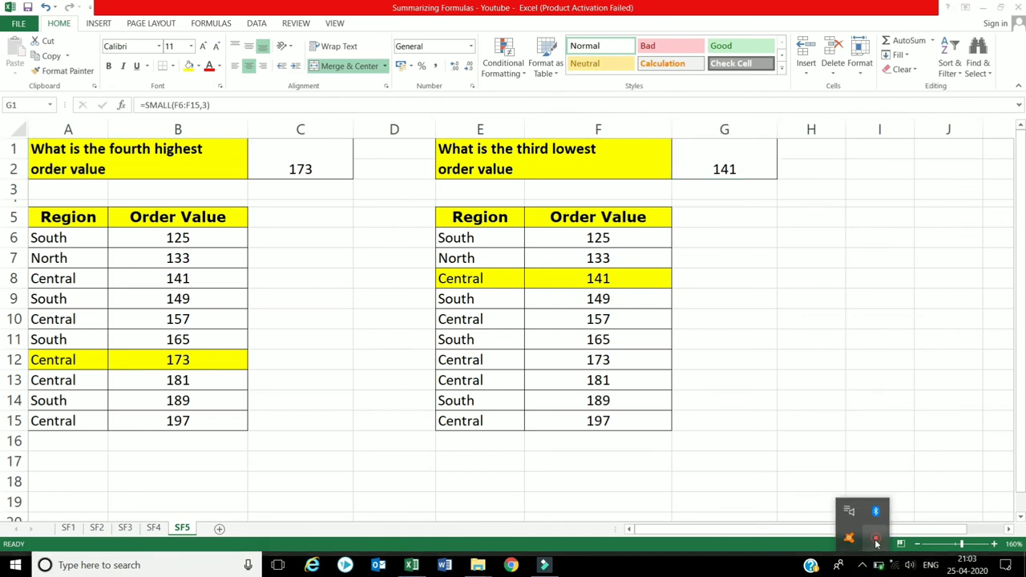
pyautogui.rightClick(875, 539)
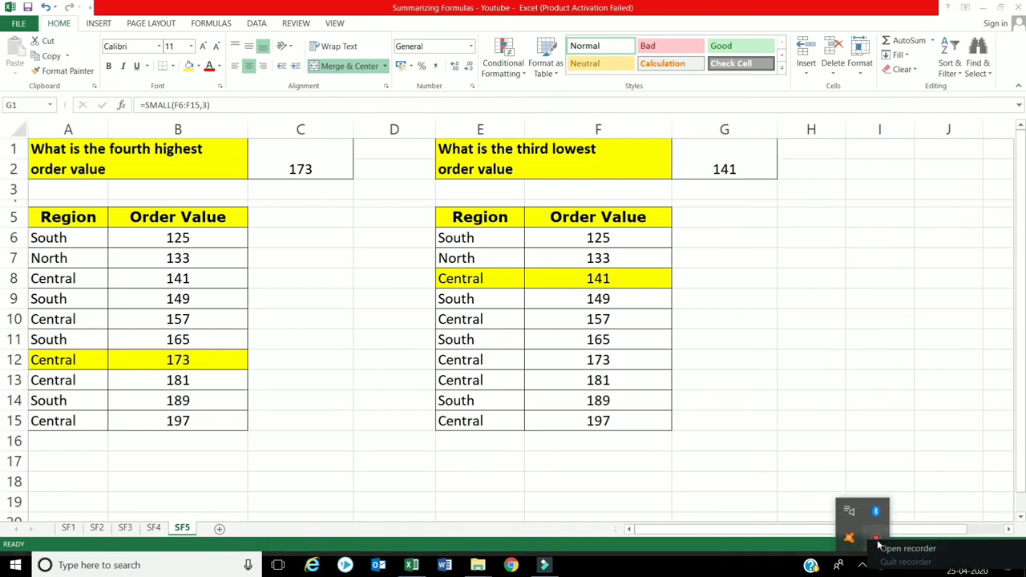